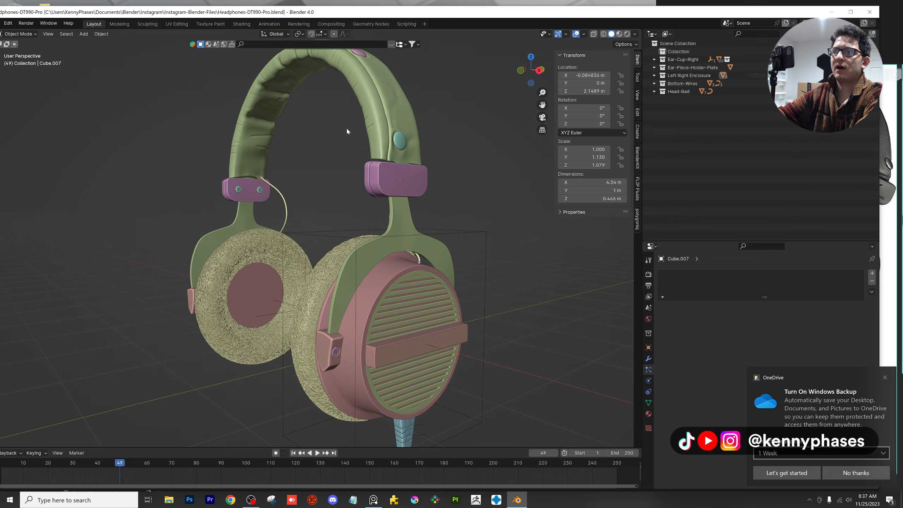
Examine the fuzzy ear cushions of the headphones up close in solid and rendered shading
middle_drag(334, 172, 392, 245)
scroll(334, 187, up, 1)
scroll(417, 244, up, 3)
shift+middle_drag(392, 246, 342, 249)
scroll(313, 248, up, 2)
shift+middle_drag(341, 249, 398, 212)
middle_drag(398, 212, 381, 230)
scroll(397, 240, up, 2)
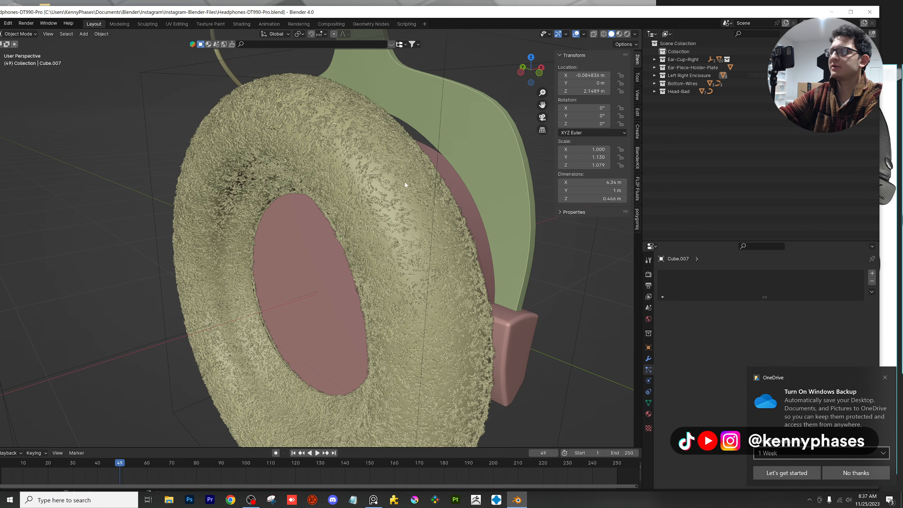
middle_drag(401, 170, 377, 166)
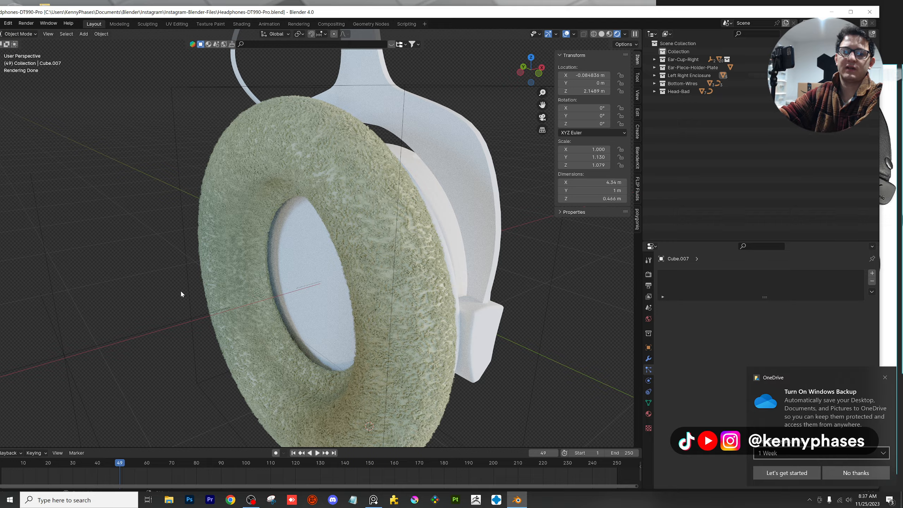
middle_drag(178, 284, 245, 256)
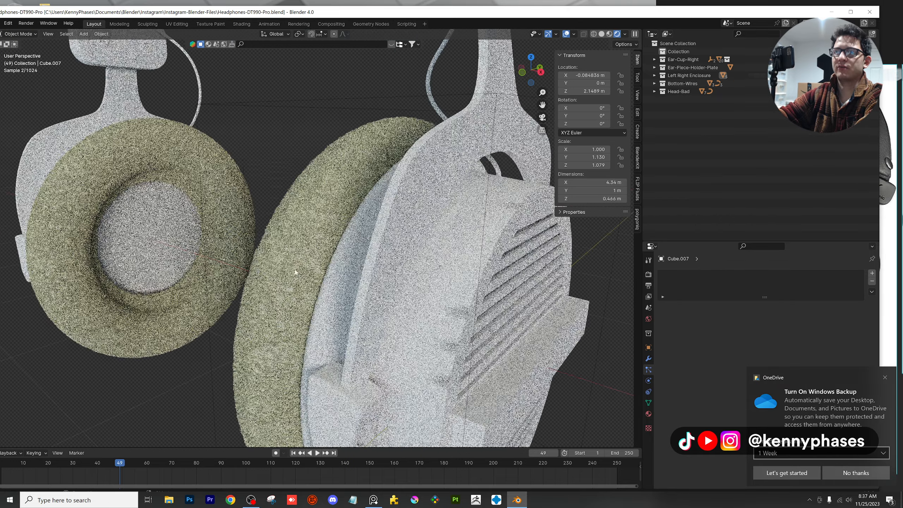
scroll(346, 196, down, 1)
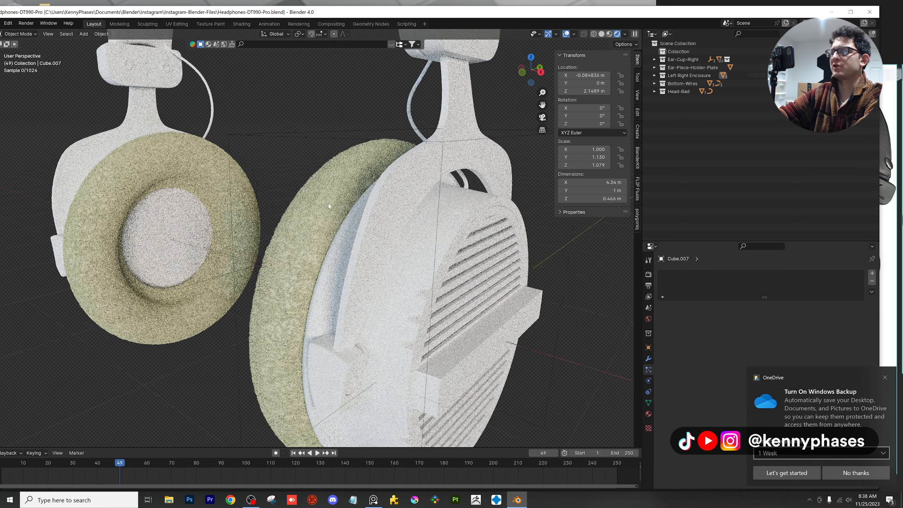
shift+middle_drag(325, 204, 337, 204)
Disable the film's Transparent option so the HDRI background shows behind the headphones, and open the World settings
click(337, 204)
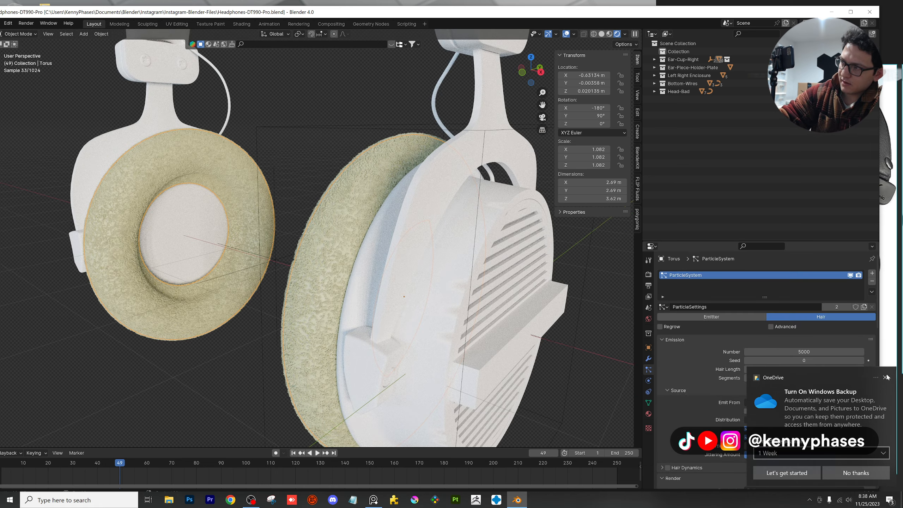
scroll(737, 357, down, 2)
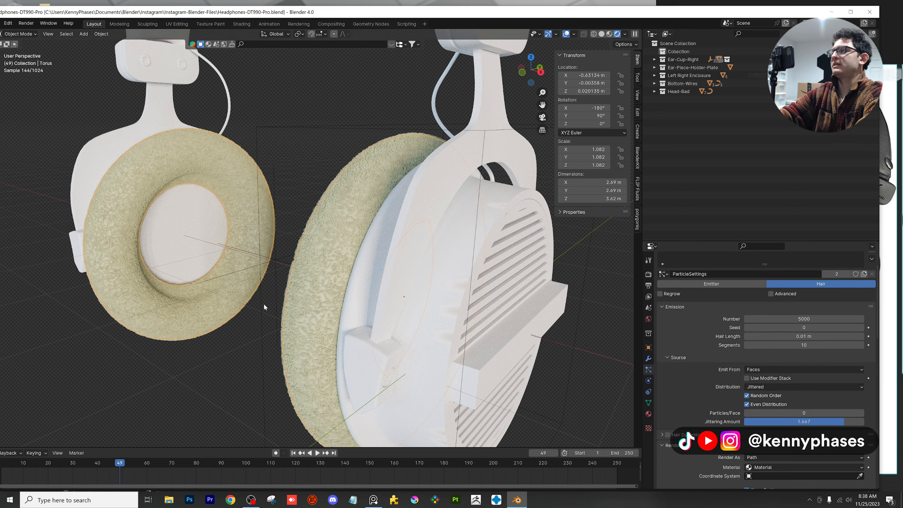
scroll(306, 151, down, 3)
shift+middle_drag(327, 130, 338, 221)
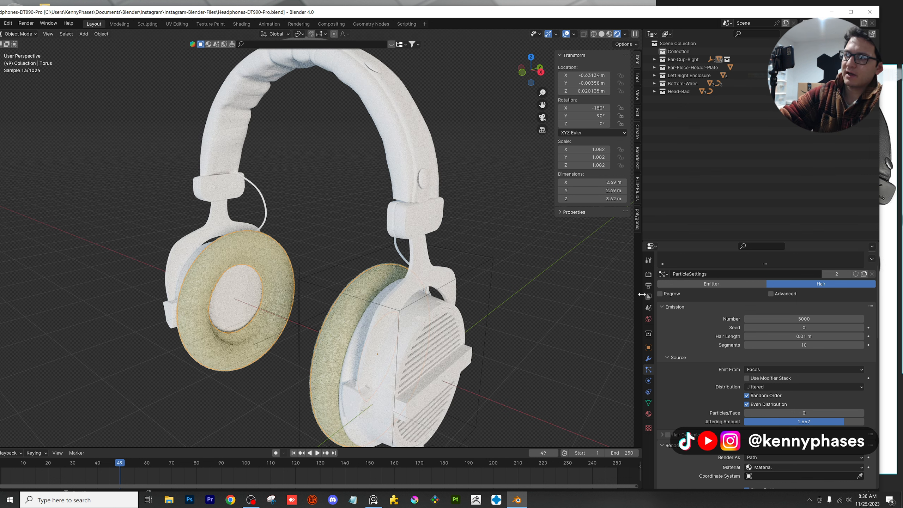
click(648, 274)
scroll(674, 352, down, 10)
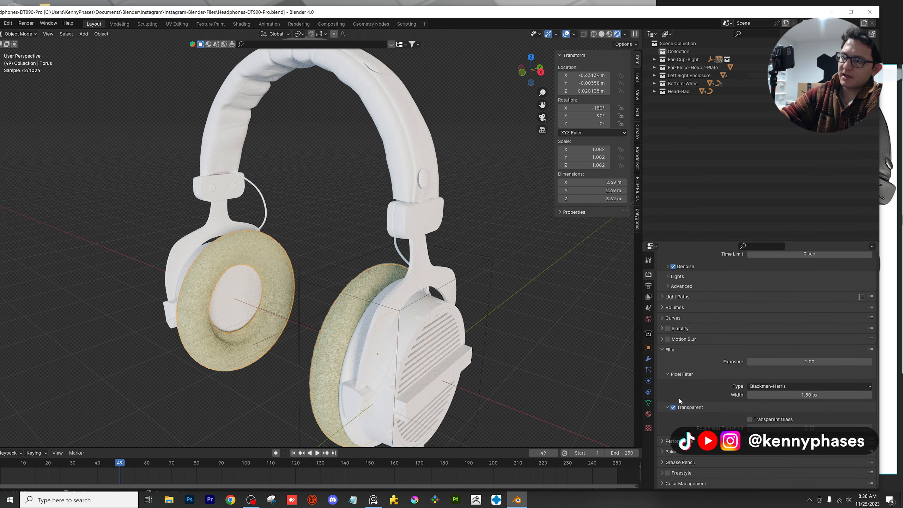
click(673, 407)
click(648, 318)
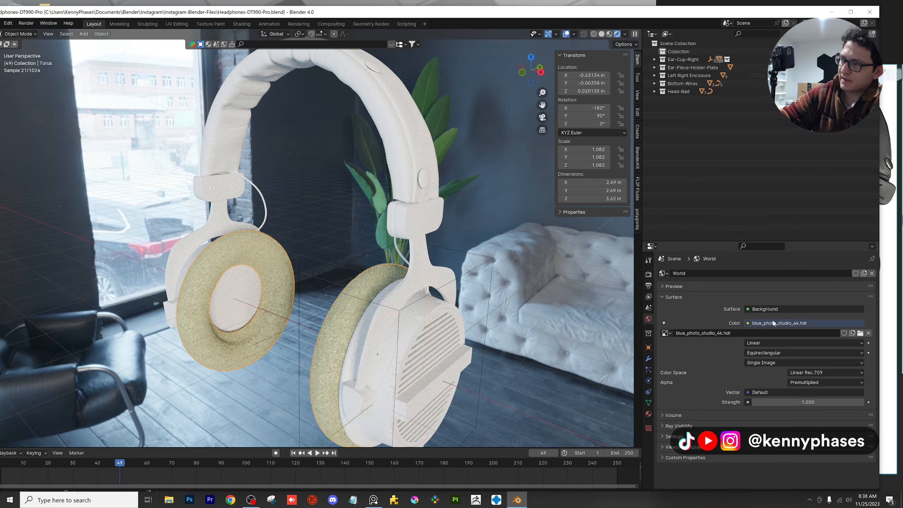
middle_drag(403, 368, 380, 86)
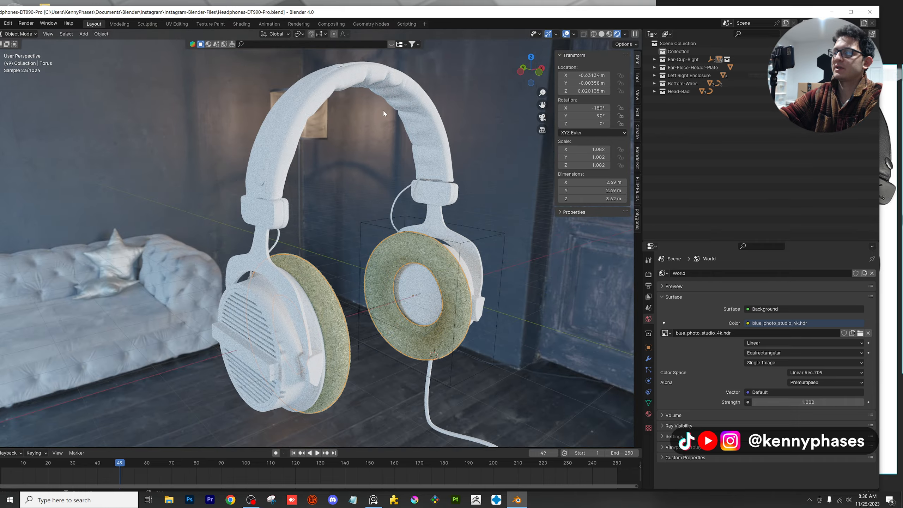
shift+middle_drag(352, 165, 323, 222)
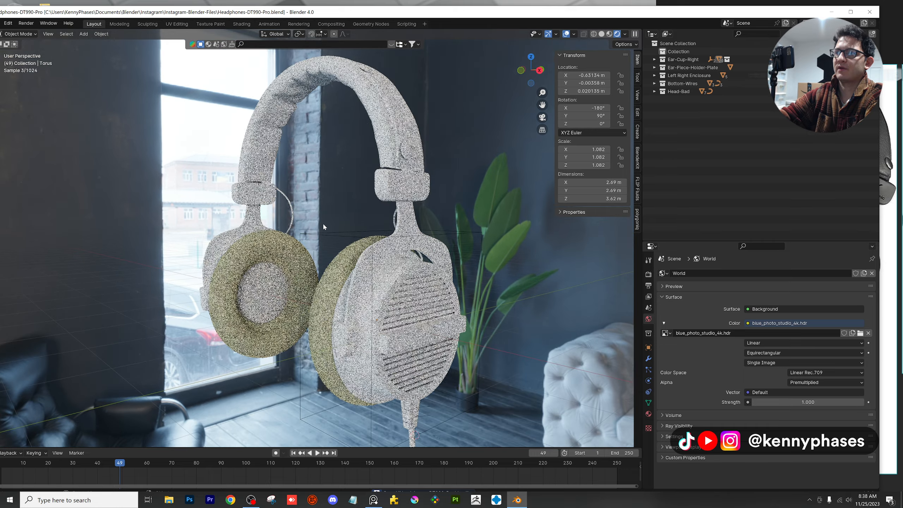
Dock the Blender window beside the headphone reference image and widen it up to the image's edge
drag(120, 13, 0, 93)
click(426, 158)
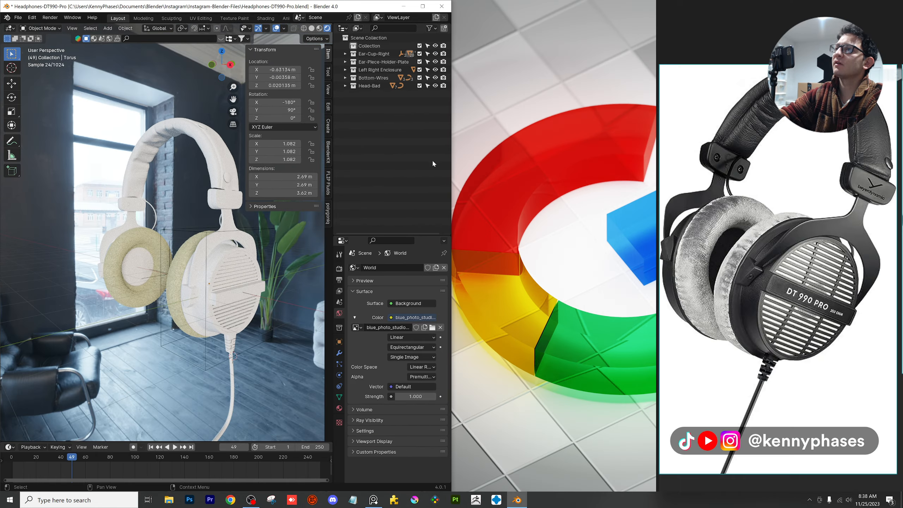
drag(451, 156, 671, 156)
Save the headphones file and open Fan.blend
key(ctrl+s)
key(ctrl+o)
scroll(448, 240, down, 5)
double_click(507, 246)
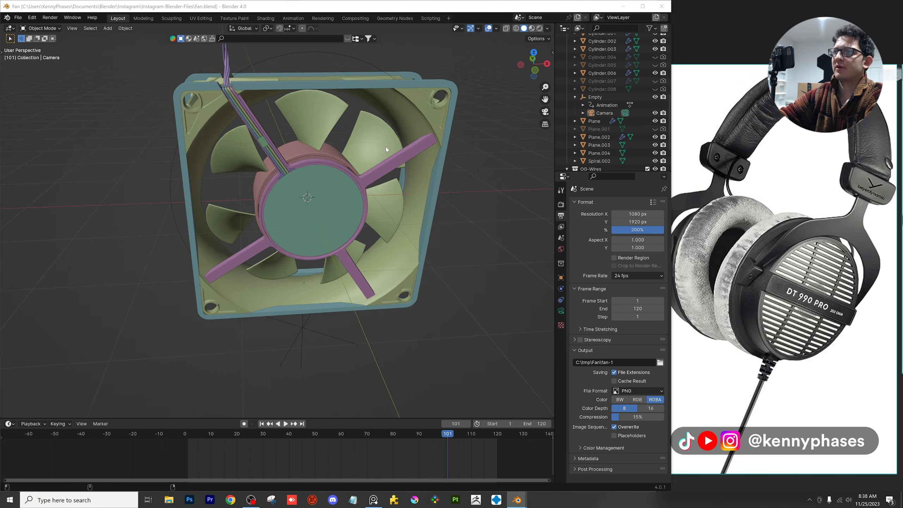
Examine the fan's dark plastic material up close in rendered shading
click(541, 29)
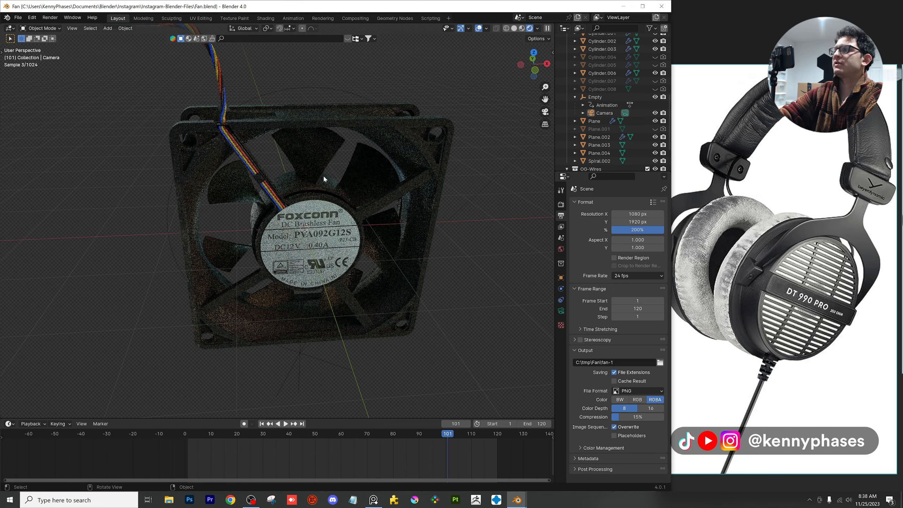
scroll(270, 193, up, 5)
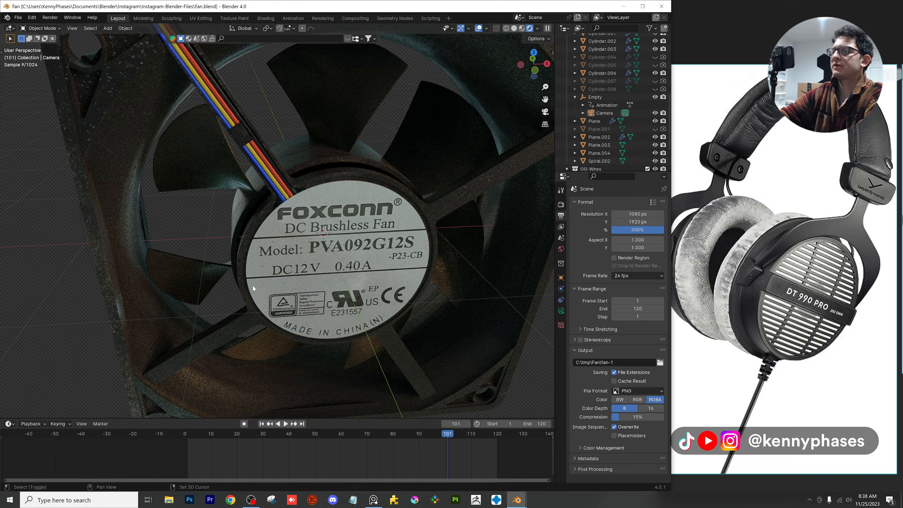
shift+middle_drag(252, 283, 294, 215)
scroll(294, 216, up, 3)
scroll(292, 252, up, 3)
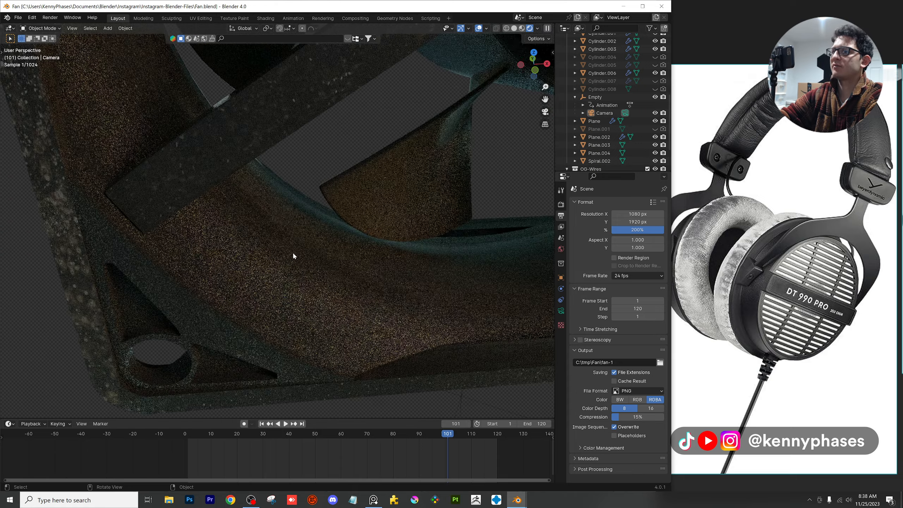
shift+middle_drag(273, 280, 349, 236)
scroll(344, 245, up, 2)
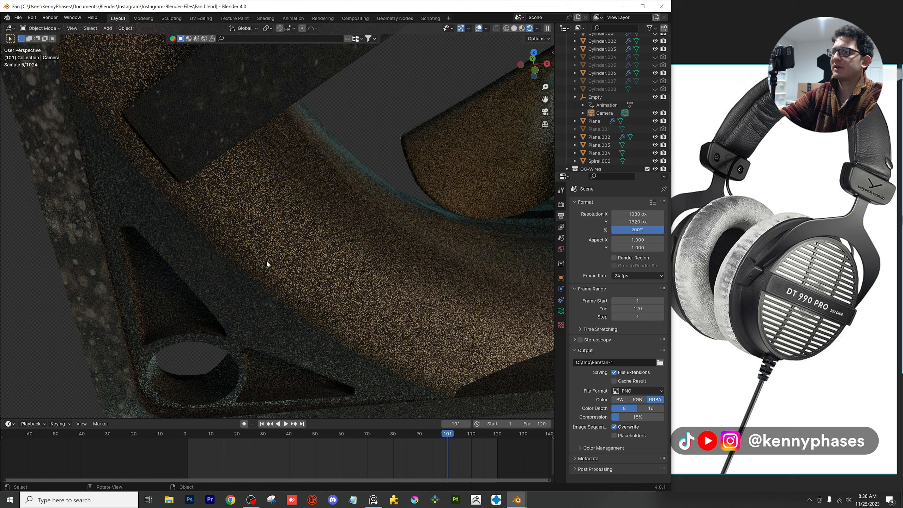
scroll(326, 248, down, 3)
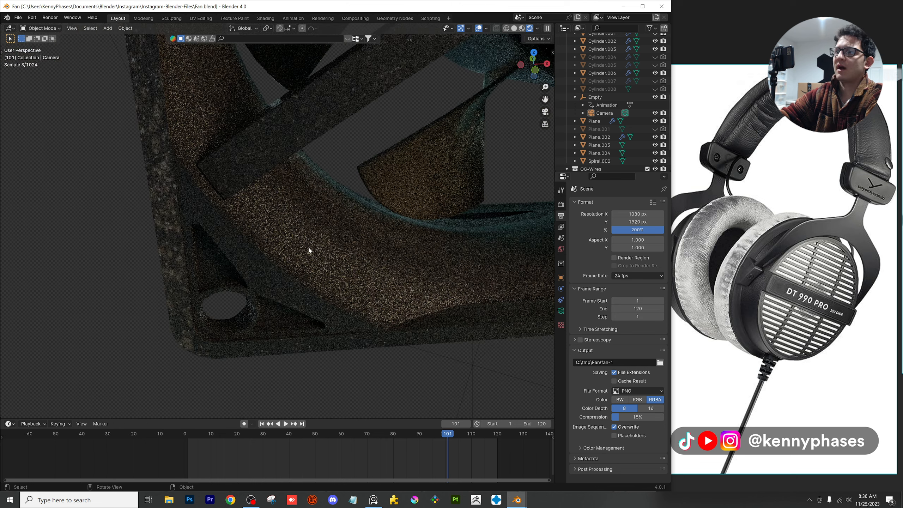
Copy the fan's inner frame ring together with the wire beside the Foxconn label
click(308, 249)
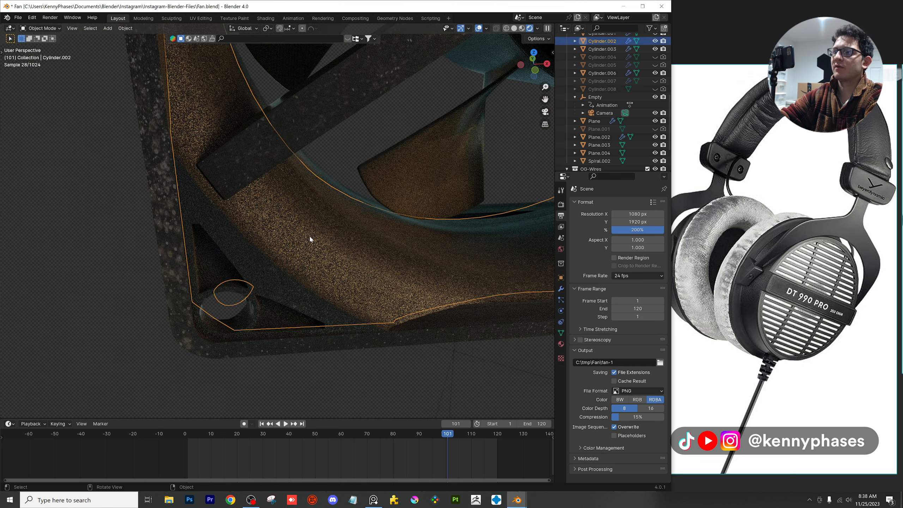
scroll(311, 227, down, 4)
shift+middle_drag(325, 170, 281, 285)
ctrl+middle_drag(281, 284, 227, 171)
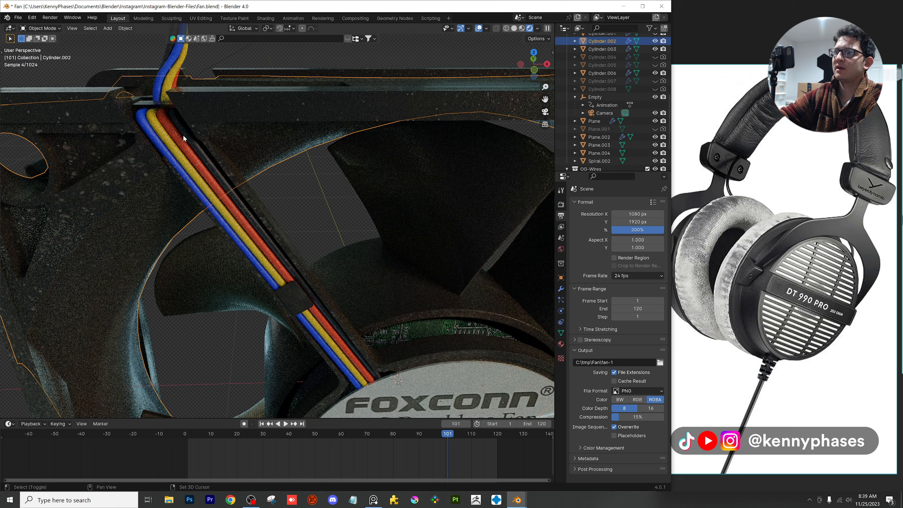
shift+click(186, 137)
ctrl+middle_drag(286, 201, 268, 240)
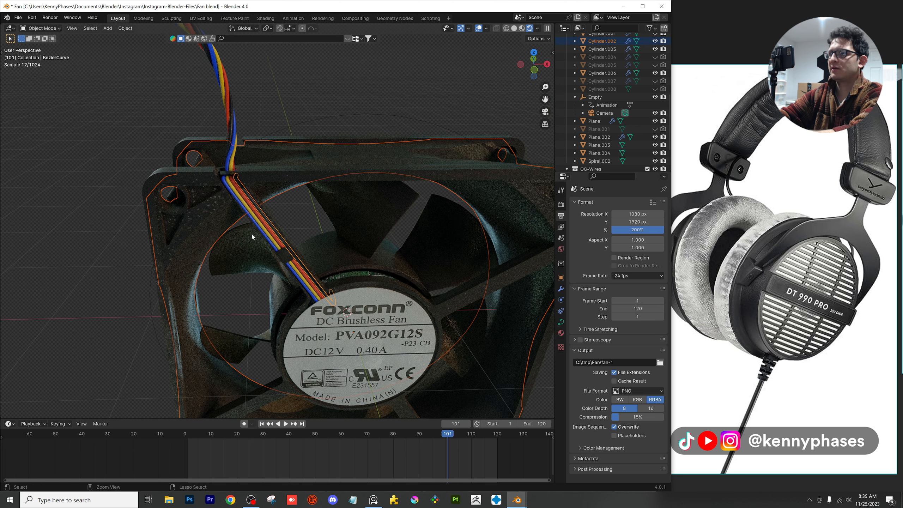
key(ctrl+c)
Reopen the recent file Headphones-DT990-Pro.blend
click(18, 17)
mouse_move(52, 43)
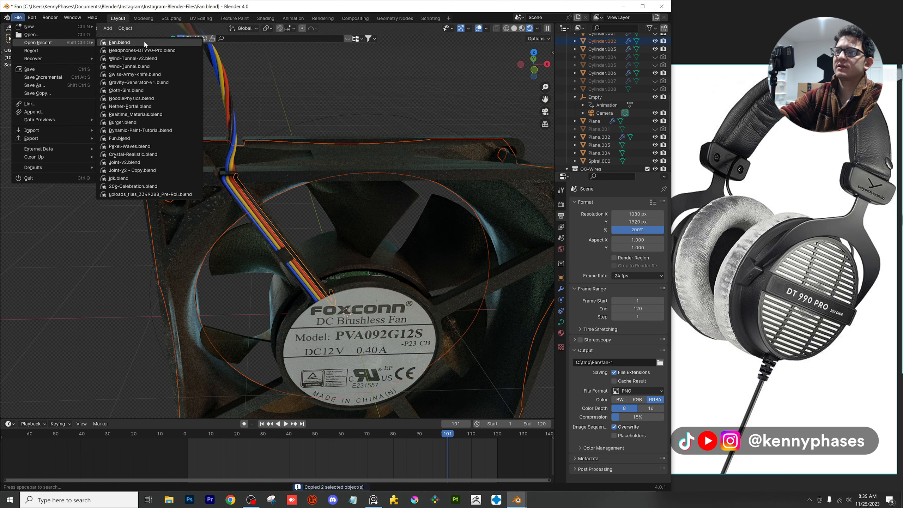
click(150, 50)
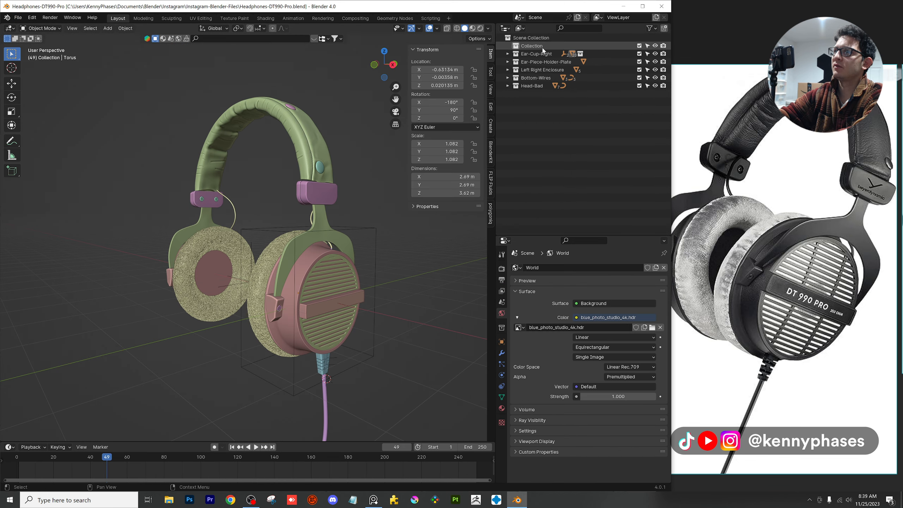
Rename the empty Collection to Materials and paste the copied fan objects into it
double_click(531, 45)
text(Materials)
key(Return)
key(ctrl+v)
Examine the pasted fan parts' material next to the headphones in rendered shading
click(480, 28)
scroll(333, 223, up, 3)
shift+middle_drag(333, 223, 303, 230)
scroll(274, 200, up, 4)
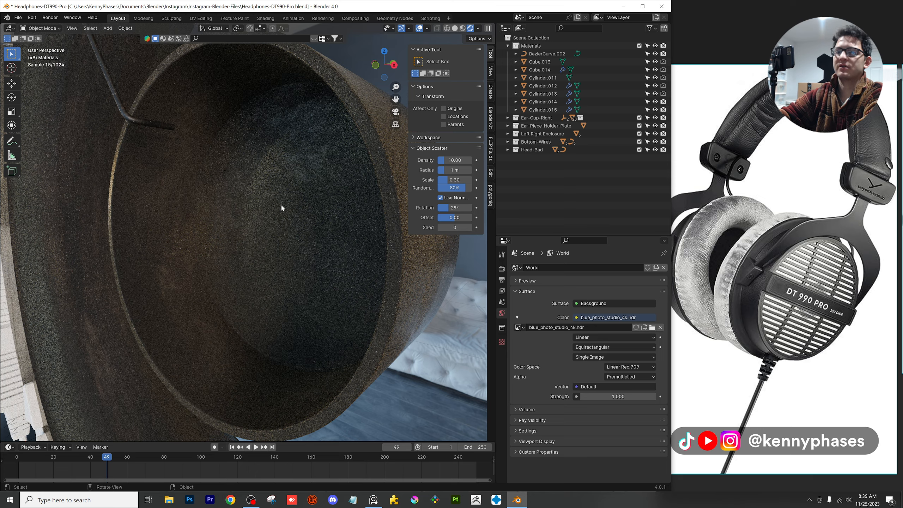
scroll(240, 229, down, 7)
shift+middle_drag(199, 234, 276, 255)
shift+middle_drag(71, 295, 181, 273)
scroll(177, 272, up, 2)
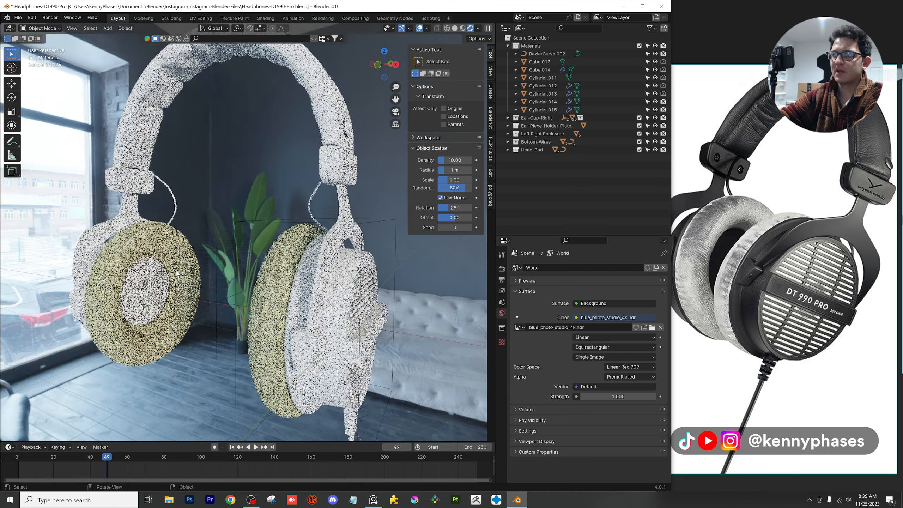
Collapse the Materials collection and hide it in both the viewport and renders
click(508, 46)
click(655, 46)
click(663, 46)
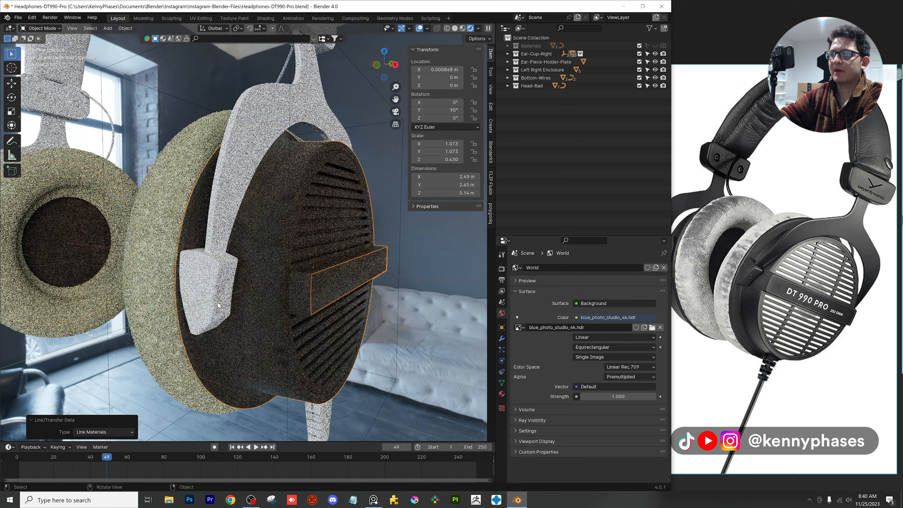
Link the ear cup housing's dark plastic material to the small side block holding the yoke, and save the file
click(211, 285)
shift+click(275, 282)
key(ctrl+l)
click(284, 281)
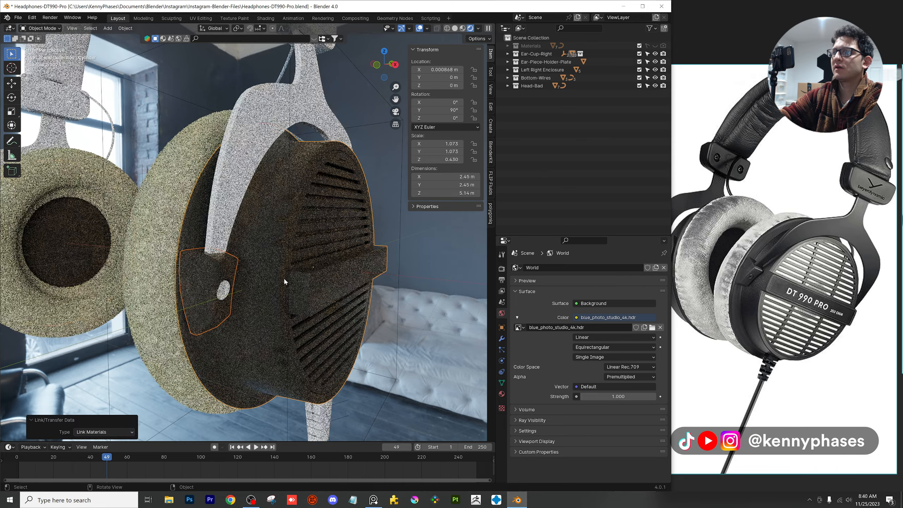
scroll(285, 276, down, 2)
shift+middle_drag(292, 237, 321, 241)
middle_drag(260, 279, 246, 275)
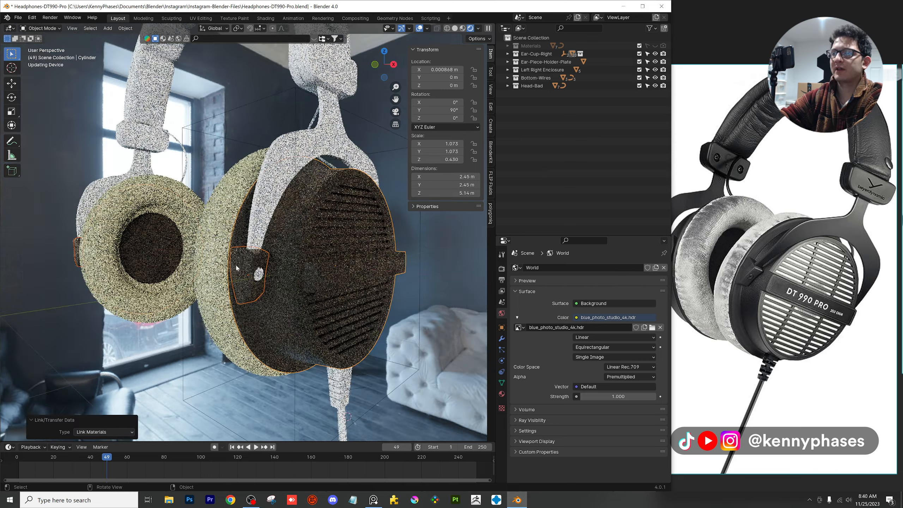
key(alt+a)
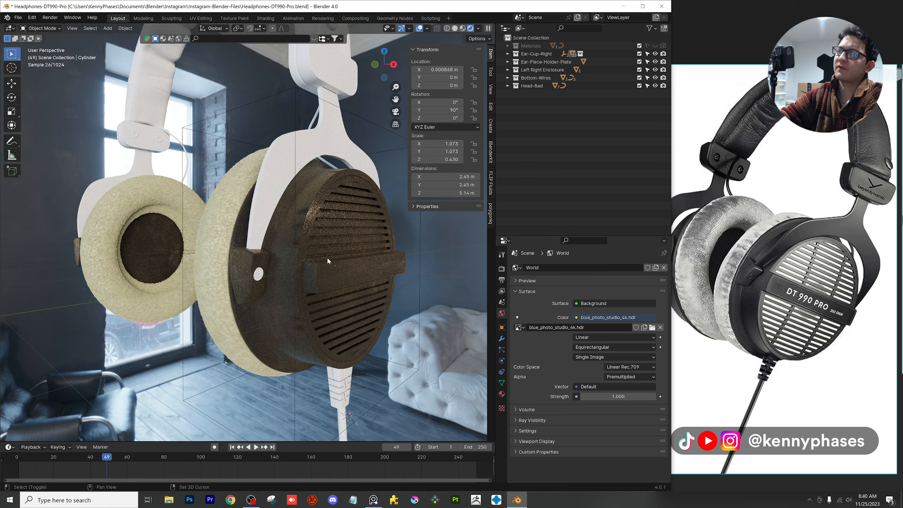
middle_drag(320, 256, 228, 237)
scroll(308, 254, up, 2)
key(ctrl+s)
Give the round screw on the side block a new material with a near-black base color and roughness 0.175
scroll(228, 236, up, 3)
shift+middle_drag(178, 249, 240, 256)
click(241, 256)
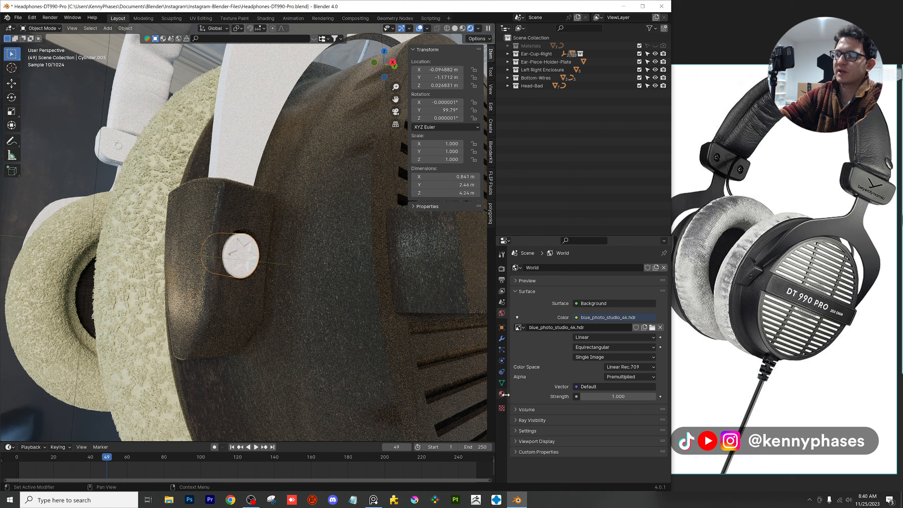
click(501, 394)
click(584, 301)
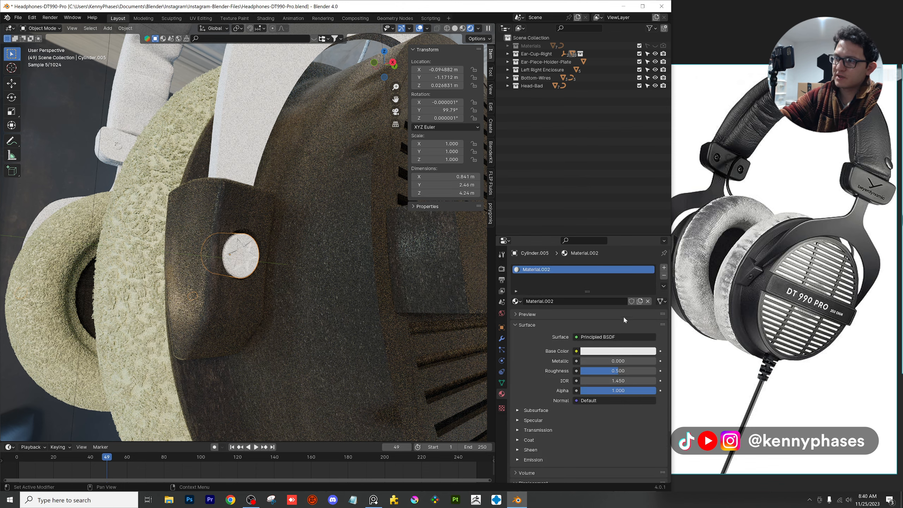
click(605, 352)
drag(647, 268, 649, 274)
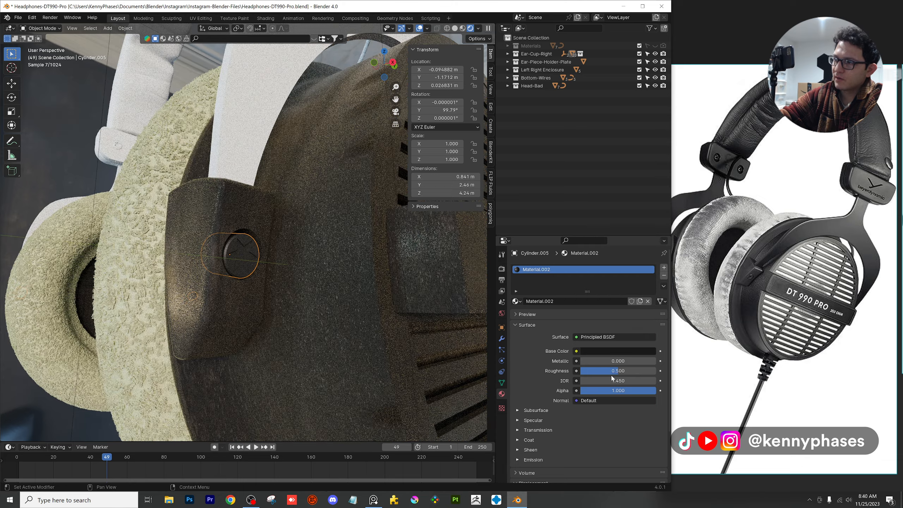
drag(618, 370, 594, 371)
Rename the screw's material as Screws
scroll(214, 274, down, 4)
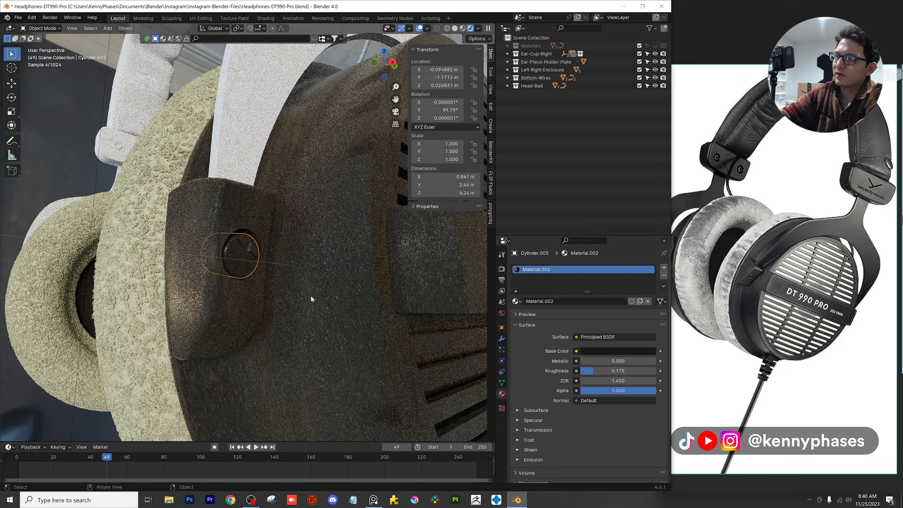
middle_drag(214, 274, 314, 291)
shift+middle_drag(241, 267, 245, 321)
middle_drag(287, 277, 324, 266)
double_click(541, 300)
text(Screws)
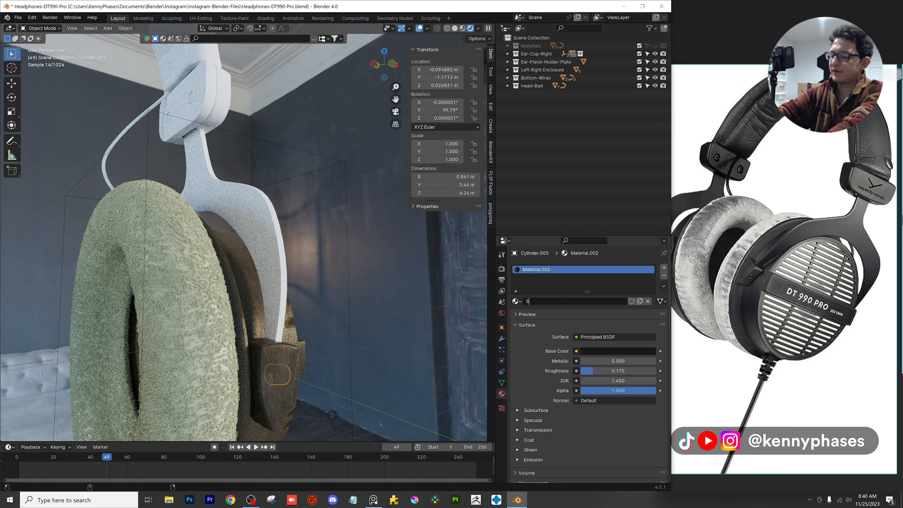
key(Return)
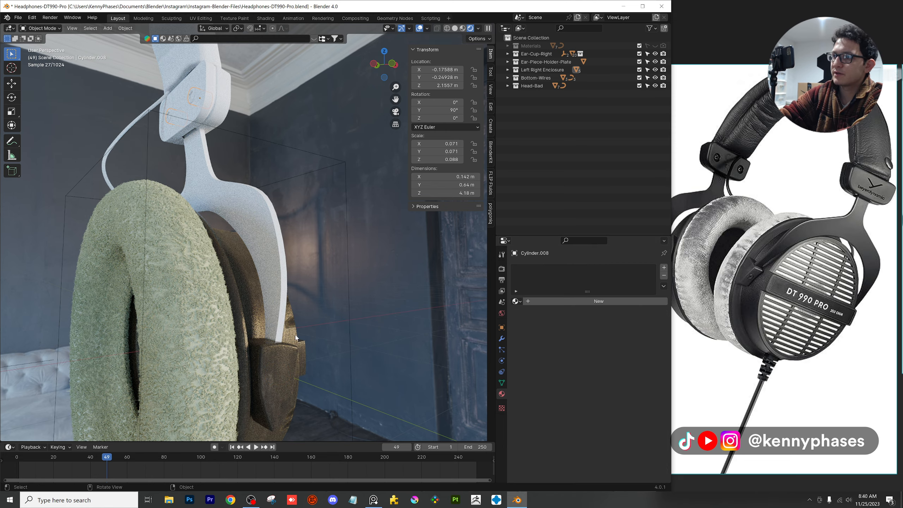
Link the Screws material to the remaining screws on the ear cup blocks and the headband end blocks
middle_drag(193, 104, 254, 372)
shift+click(265, 378)
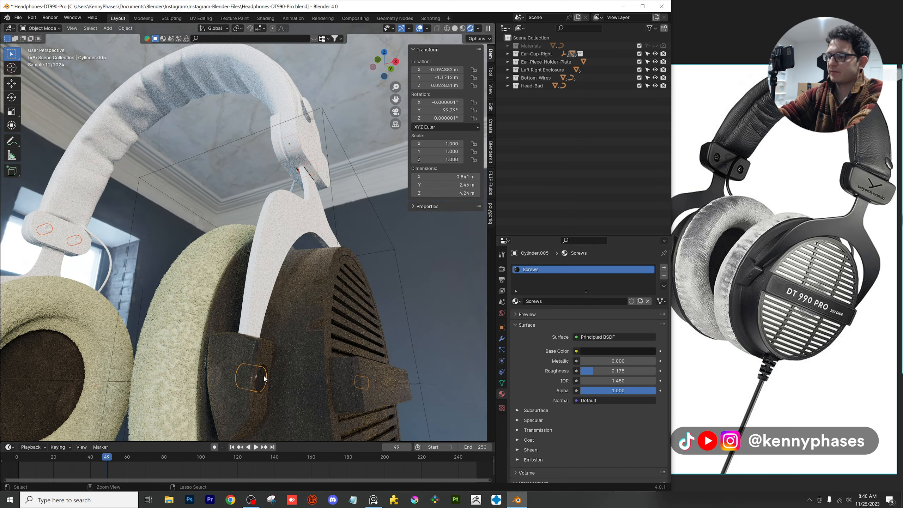
key(ctrl+l)
click(265, 379)
Give the block at the headband's lower end a new material with a Glossy BSDF surface
middle_drag(264, 284, 295, 270)
click(277, 242)
click(587, 301)
click(618, 337)
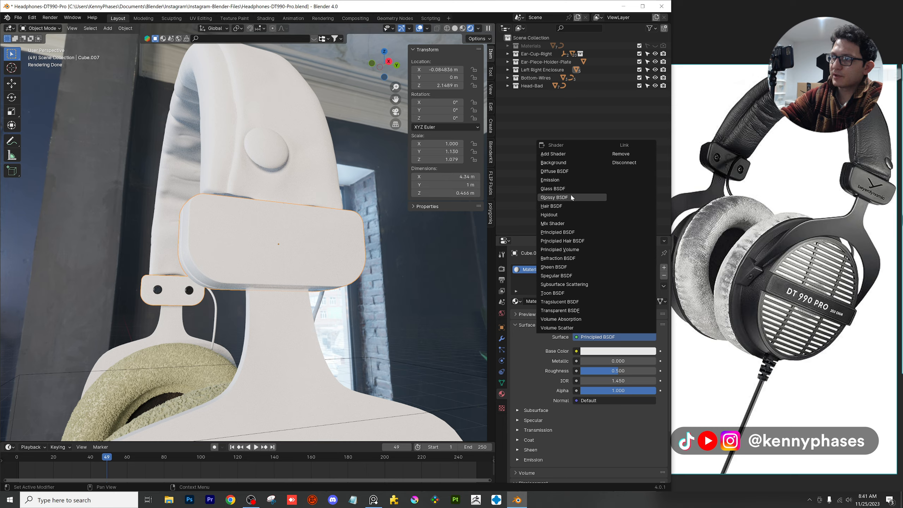
click(573, 197)
Set the headband end block's glossy material to a near-black color with roughness 0.308
click(616, 362)
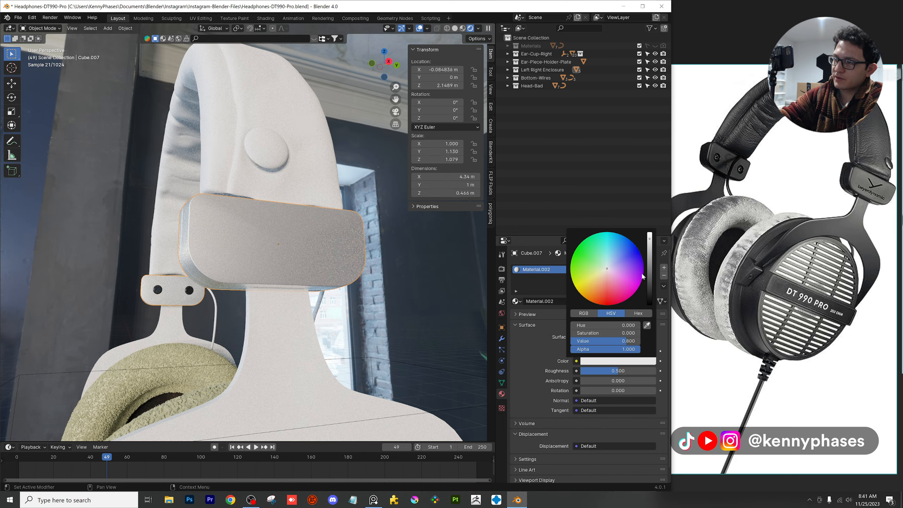
click(640, 281)
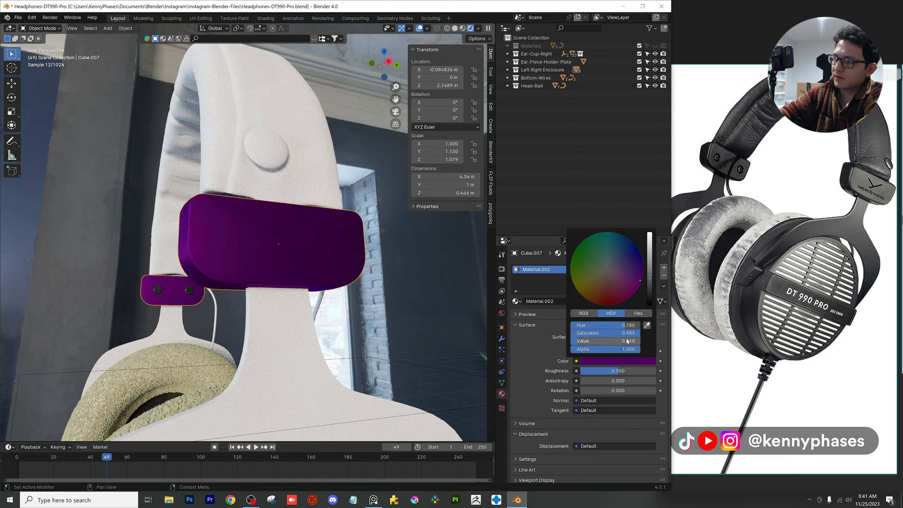
drag(626, 340, 545, 334)
drag(650, 280, 649, 288)
scroll(316, 231, down, 6)
middle_drag(314, 220, 320, 229)
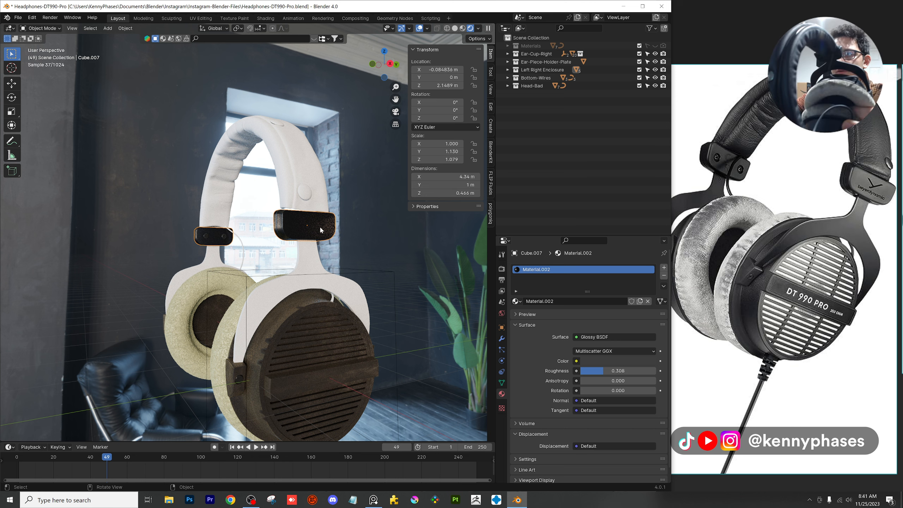
Save the headphones file and open the Realtime_Materials.blend material library
click(315, 284)
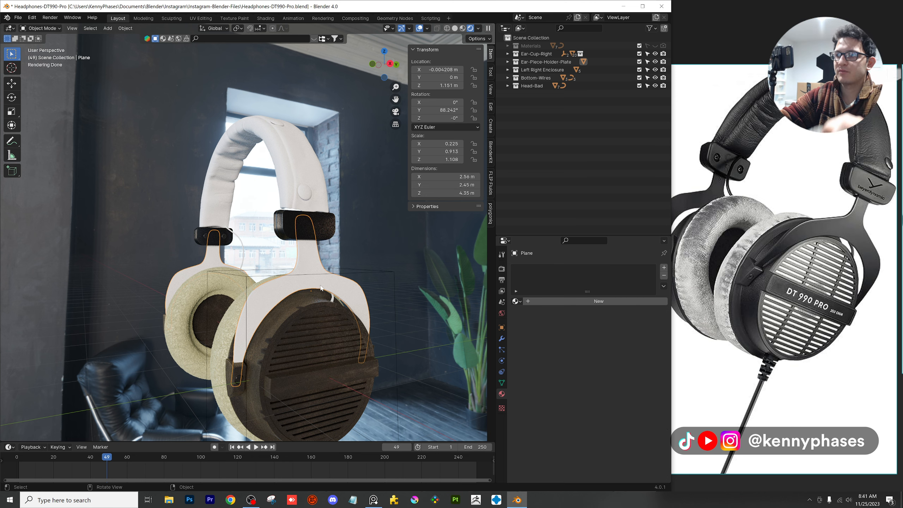
scroll(316, 281, up, 3)
key(ctrl+s)
click(18, 17)
mouse_move(38, 42)
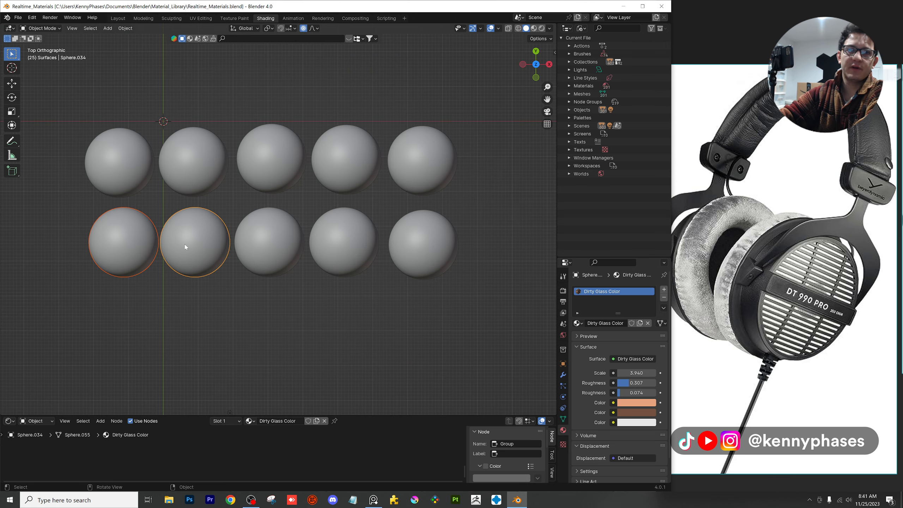
Show the material library in rendered shading and examine the metal spheres for a yoke material
click(541, 30)
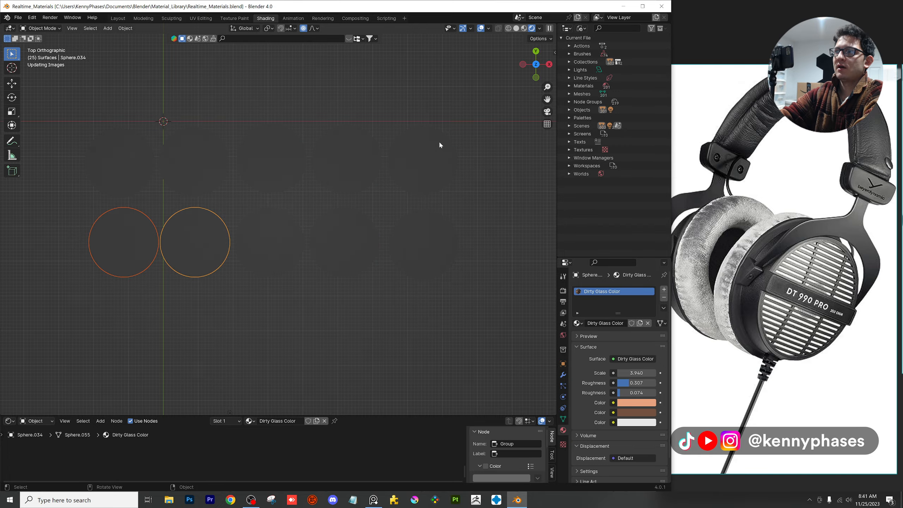
scroll(449, 218, down, 5)
shift+middle_drag(449, 217, 269, 171)
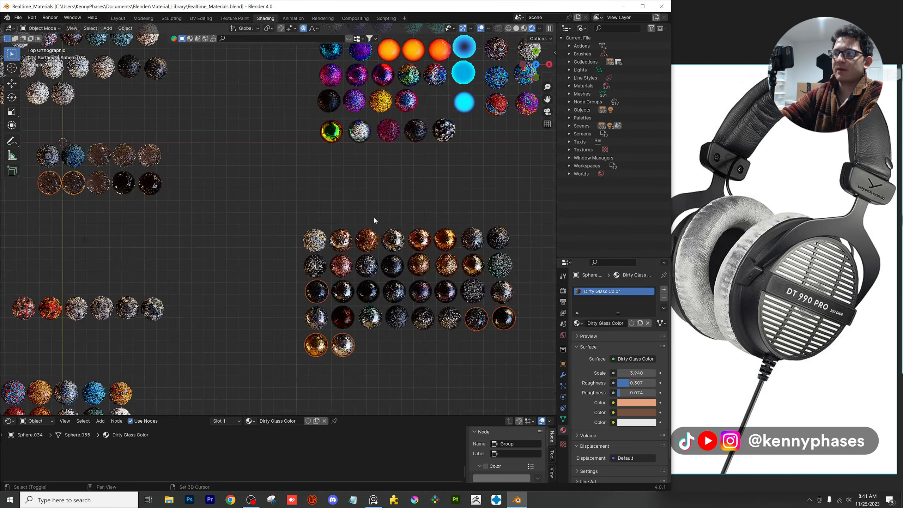
shift+middle_drag(375, 219, 224, 160)
scroll(280, 276, up, 4)
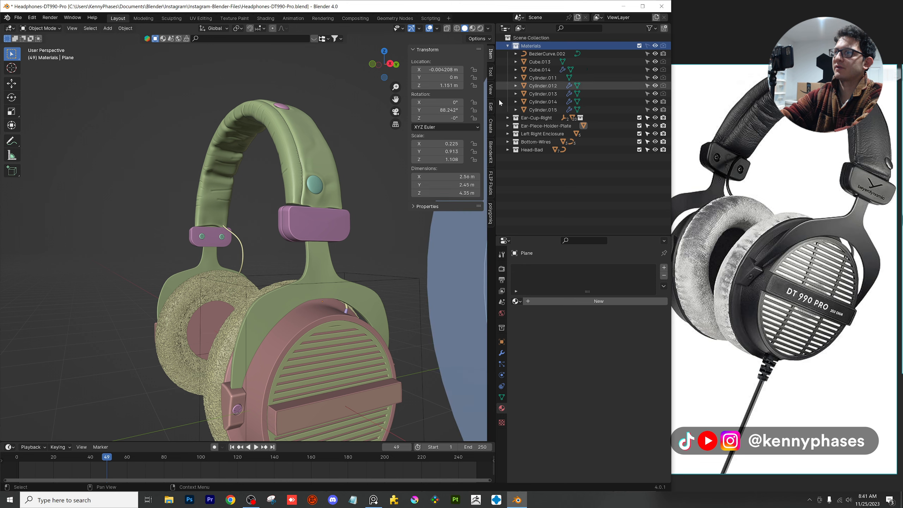
Paste the copied Brushed Gold sphere into the Materials collection of the headphones file and hide that collection in the viewport
scroll(351, 178, down, 4)
key(ctrl+v)
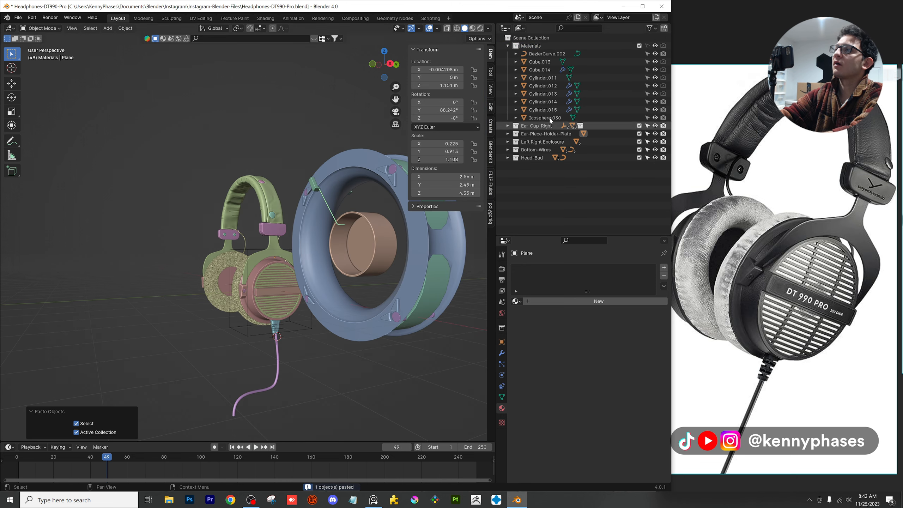
click(655, 46)
scroll(368, 196, up, 6)
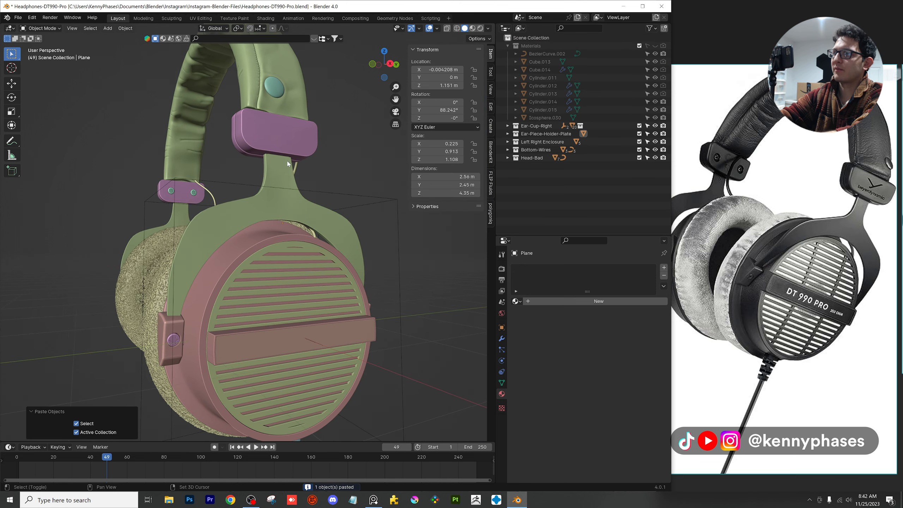
Assign the Brushed Gold material to the yoke plate holding the ear cups and check it in rendered shading
click(276, 177)
click(516, 301)
click(541, 331)
click(480, 29)
scroll(223, 226, up, 2)
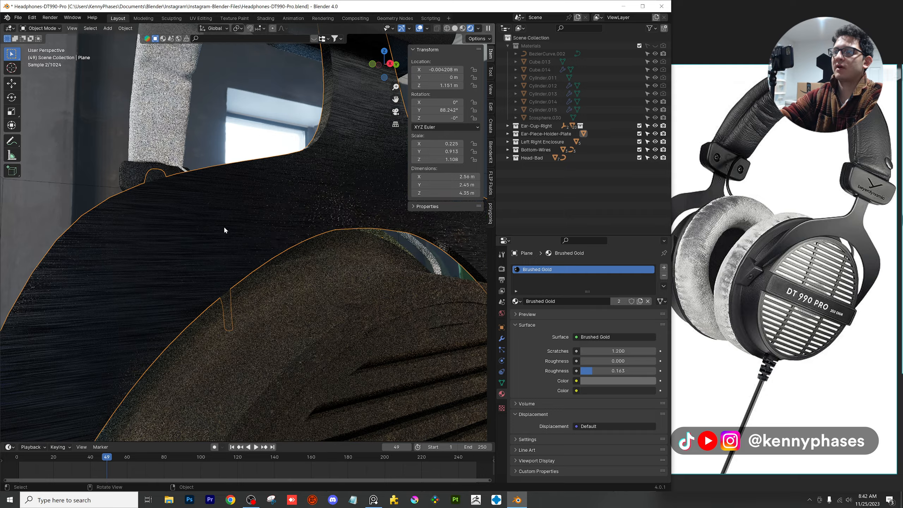
scroll(238, 228, down, 2)
mouse_move(238, 228)
shift+middle_down()
mouse_move(377, 205)
mouse_move(347, 202)
shift+middle_up()
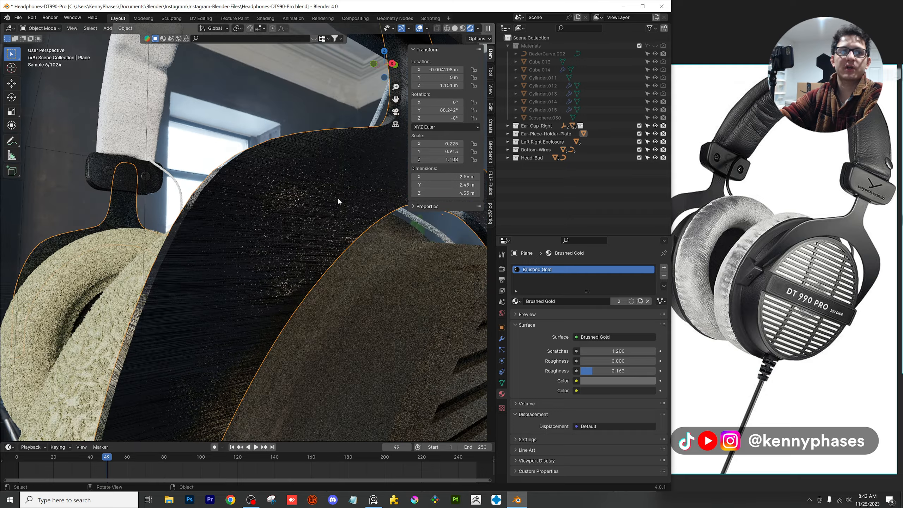
scroll(297, 269, down, 5)
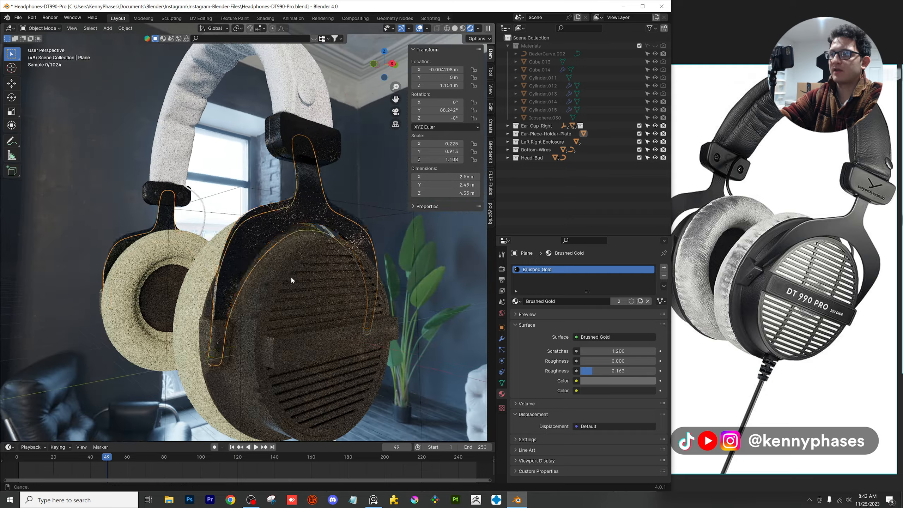
middle_drag(292, 277, 282, 251)
Save the headphones file and reopen the Realtime_Materials.blend library
key(ctrl+s)
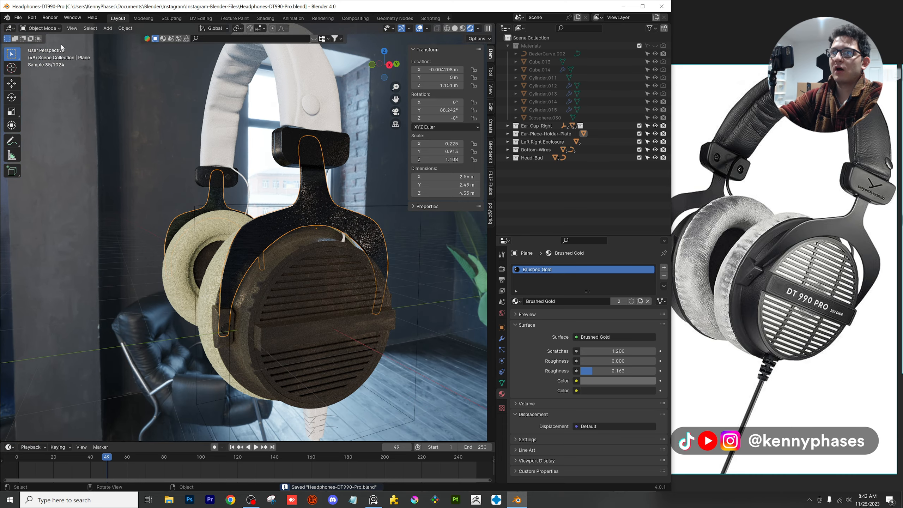
click(18, 18)
mouse_move(60, 41)
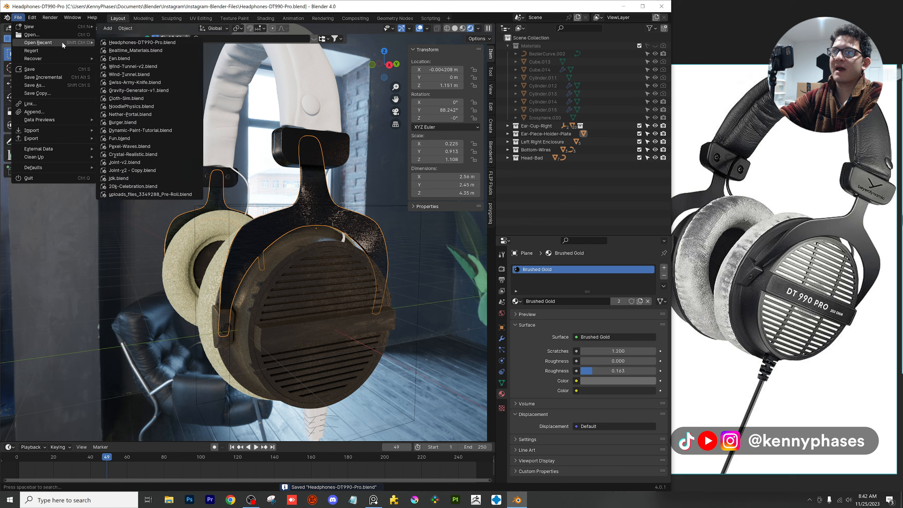
click(142, 50)
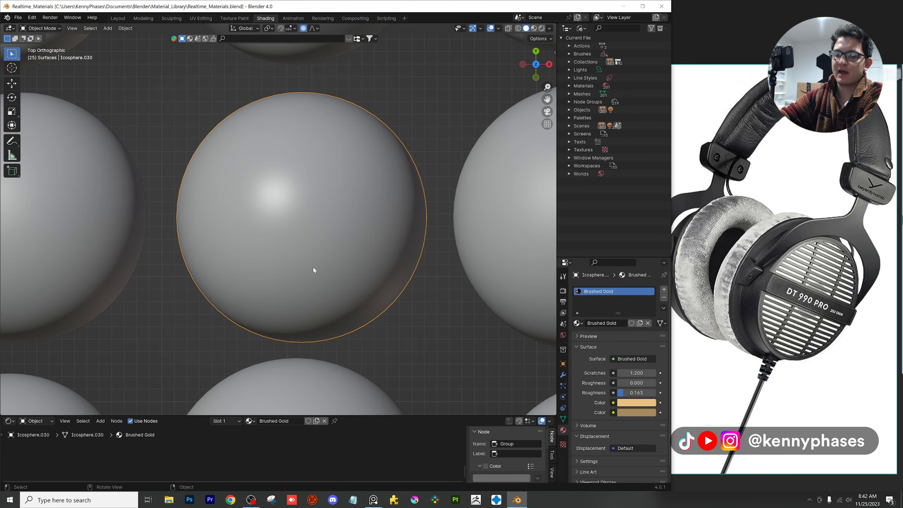
Find the group of leather spheres in the library and show it in rendered shading
scroll(442, 288, down, 3)
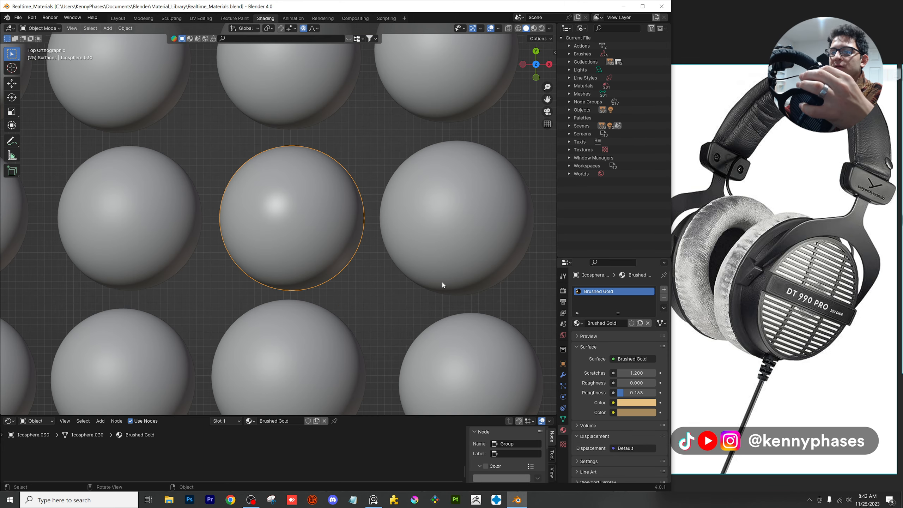
scroll(442, 285, down, 5)
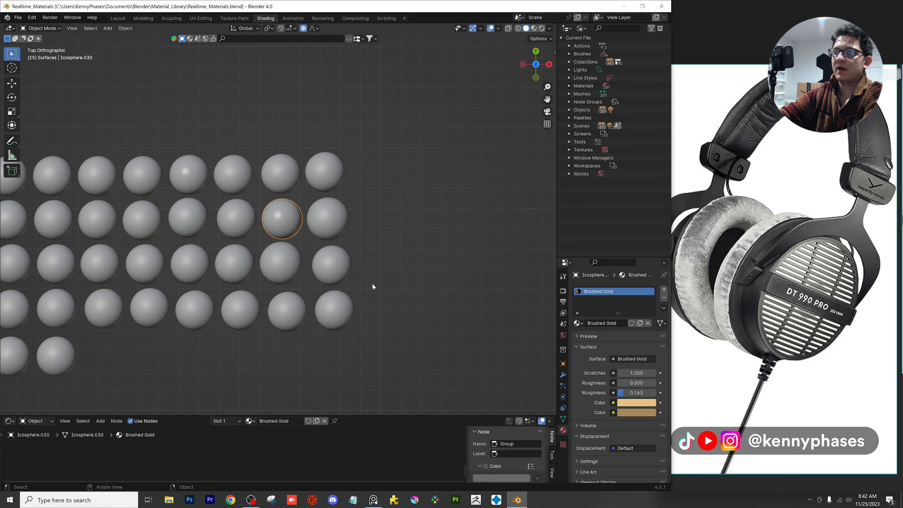
key(Caps_Lock)
shift+middle_drag(378, 303, 426, 204)
scroll(425, 305, up, 2)
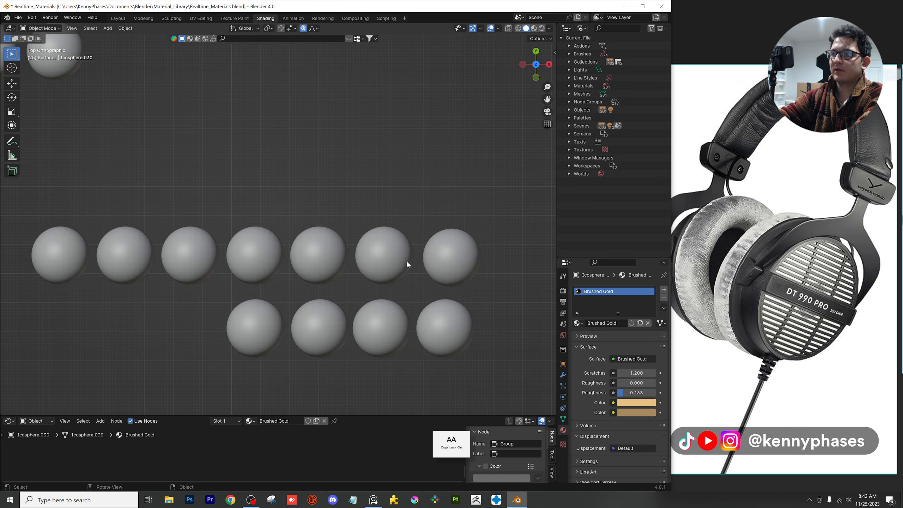
key(z)
click(400, 179)
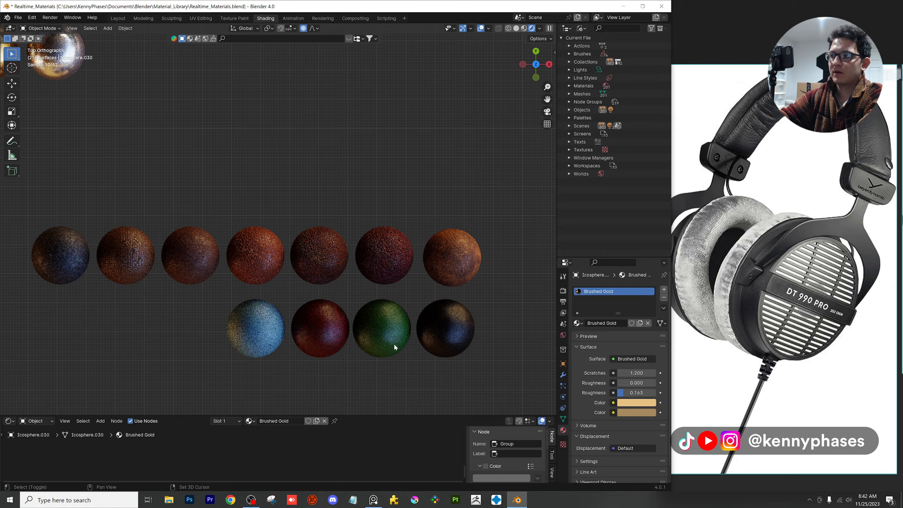
Copy the black leather sphere that carries the Black Lizerd material
scroll(323, 272, up, 4)
scroll(391, 295, up, 2)
click(402, 321)
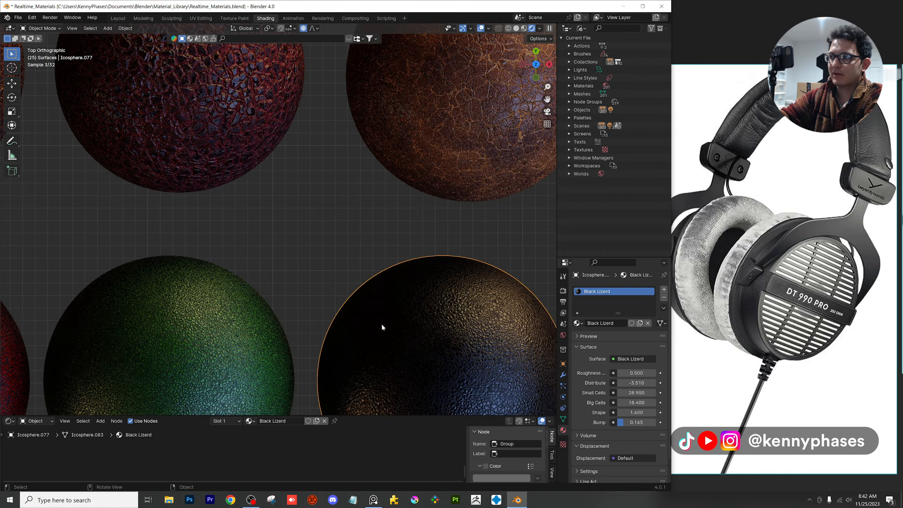
scroll(339, 301, down, 7)
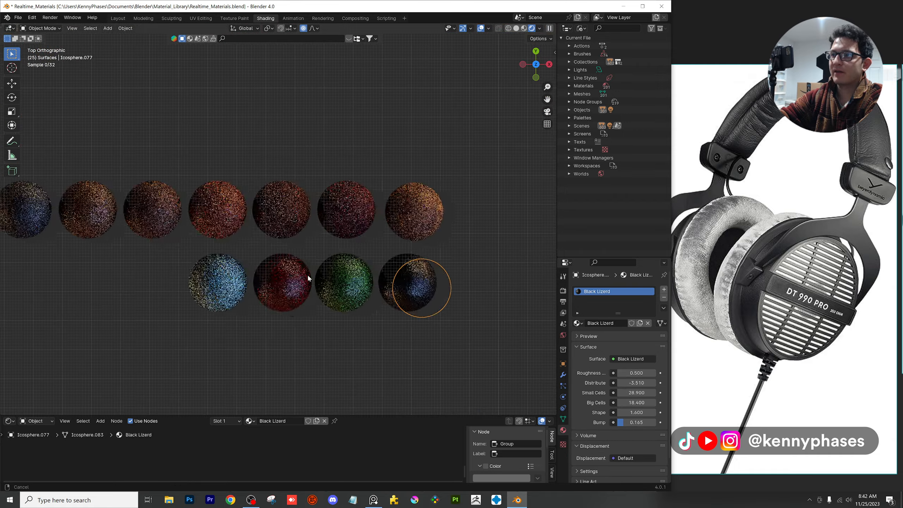
shift+middle_drag(308, 278, 209, 263)
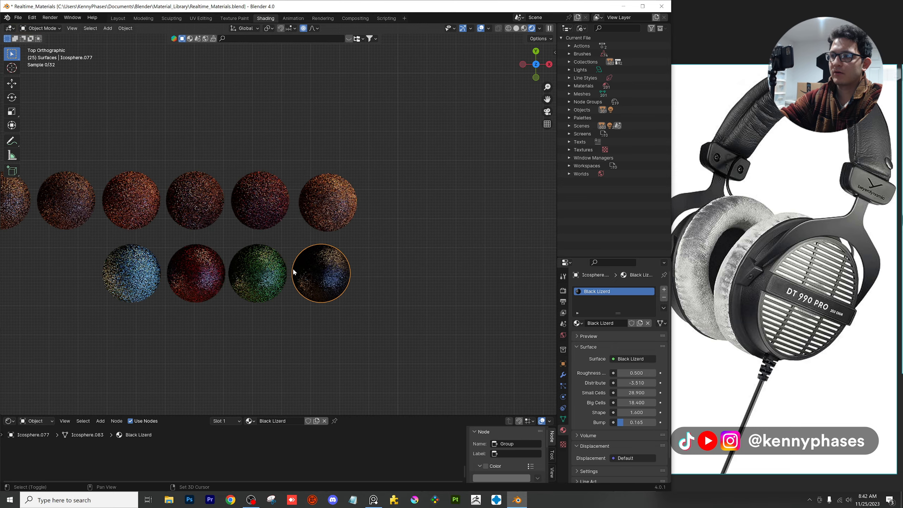
key(ctrl+c)
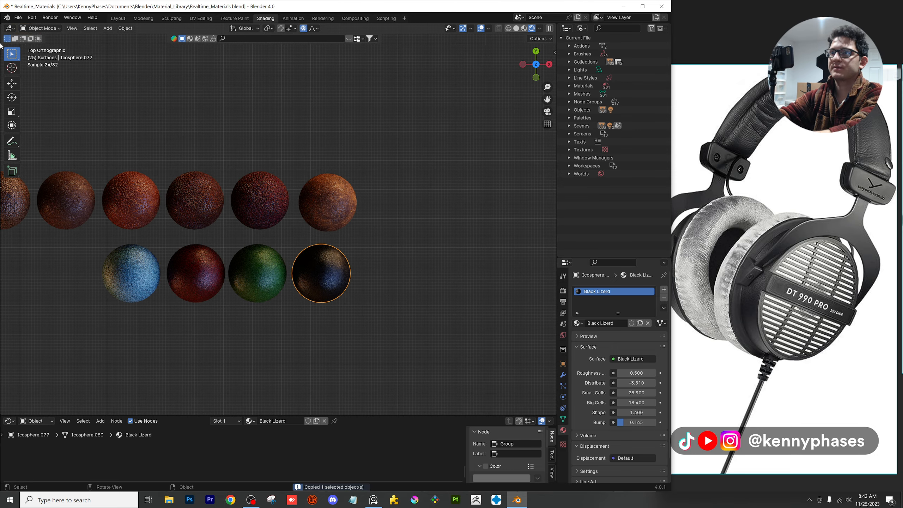
Switch back to the recent file Headphones-DT990-Pro.blend
click(18, 17)
mouse_move(48, 43)
click(147, 51)
click(351, 265)
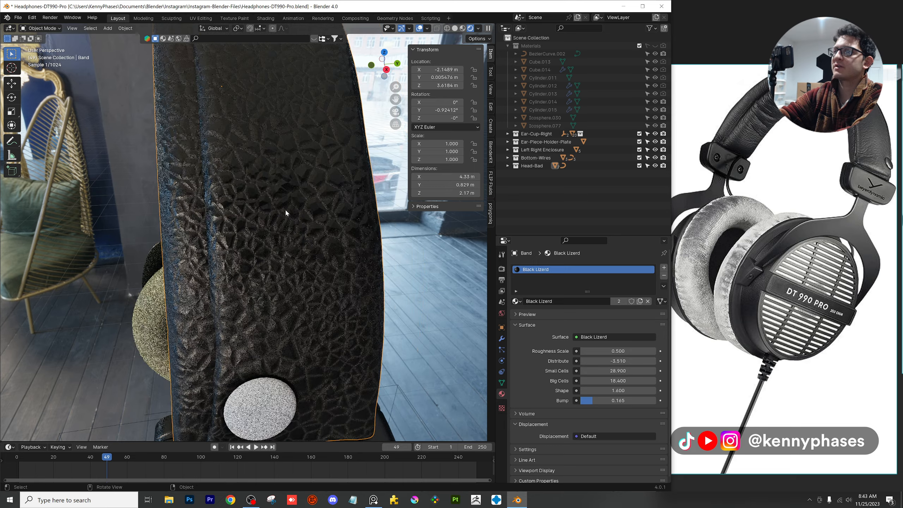
Set both Small Cells and Big Cells of the headband's Black Lizerd material to 100
mouse_move(290, 211)
middle_down()
mouse_move(238, 203)
mouse_move(295, 214)
middle_up()
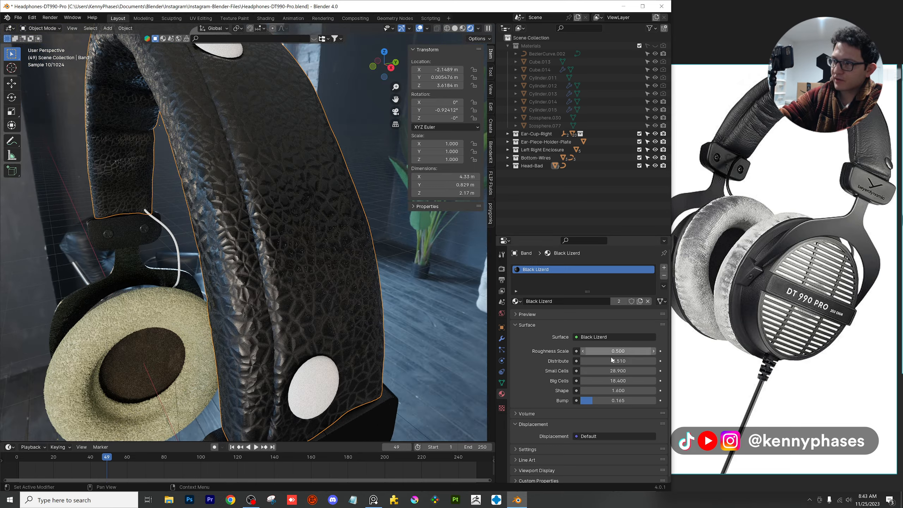
drag(621, 371, 658, 371)
click(618, 370)
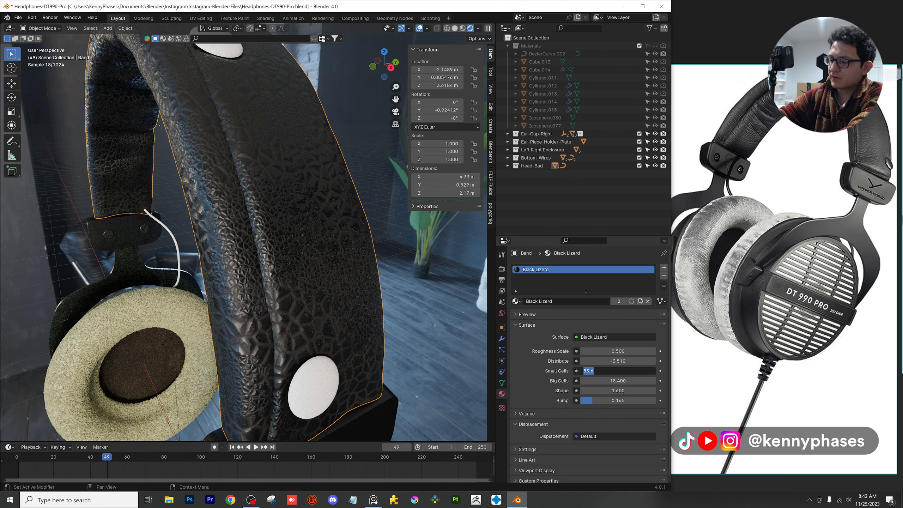
text(100)
key(Tab)
text(100)
key(Return)
Set the headband leather's Small Cells to 150 and save the file
click(618, 371)
text(150)
key(Return)
scroll(257, 290, up, 5)
scroll(267, 284, down, 4)
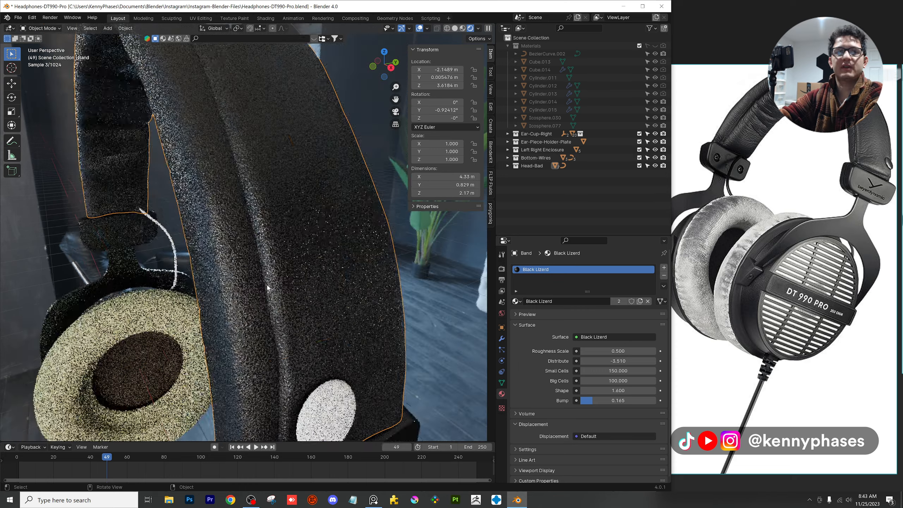
scroll(267, 284, down, 6)
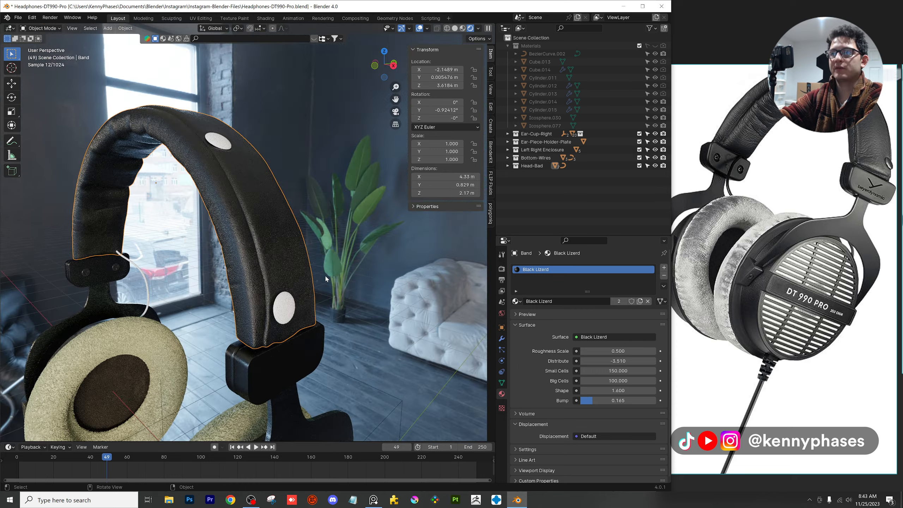
scroll(324, 276, up, 2)
key(ctrl+s)
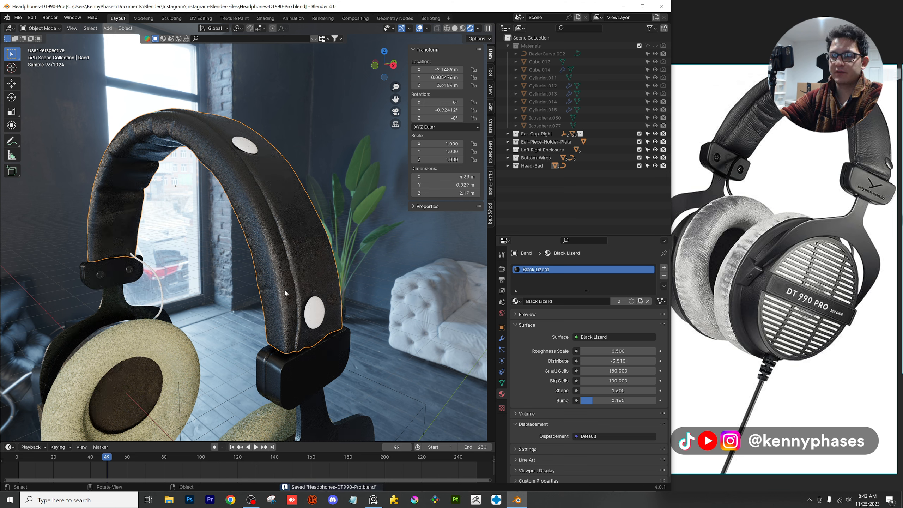
Give the white button near the end of the headband a new material named Buttons
click(313, 305)
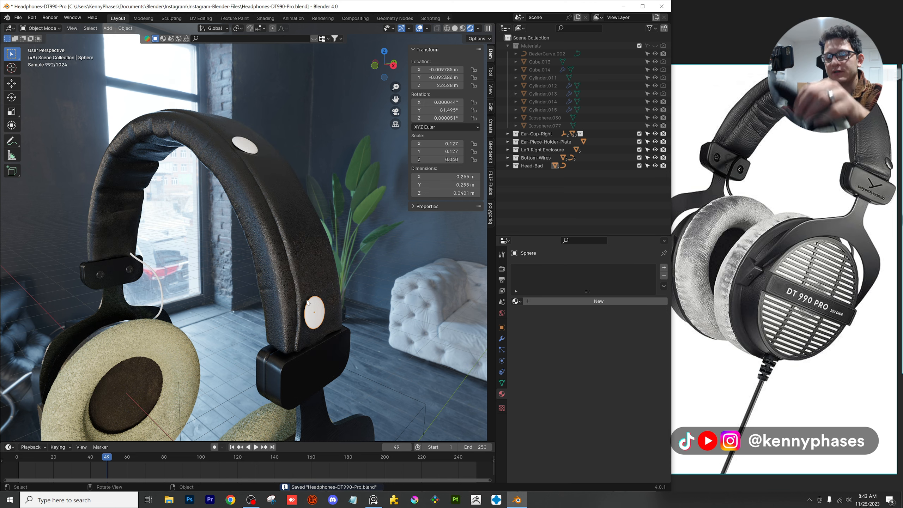
click(598, 301)
double_click(534, 302)
text(Buttons)
key(Return)
Set the Buttons material to a near-black base color with roughness 0.169
click(618, 351)
drag(650, 273, 649, 284)
drag(618, 371, 593, 371)
Link the Buttons material to the other three headband buttons and save the file
middle_drag(298, 315, 384, 331)
scroll(272, 305, down, 3)
click(303, 125)
click(120, 276)
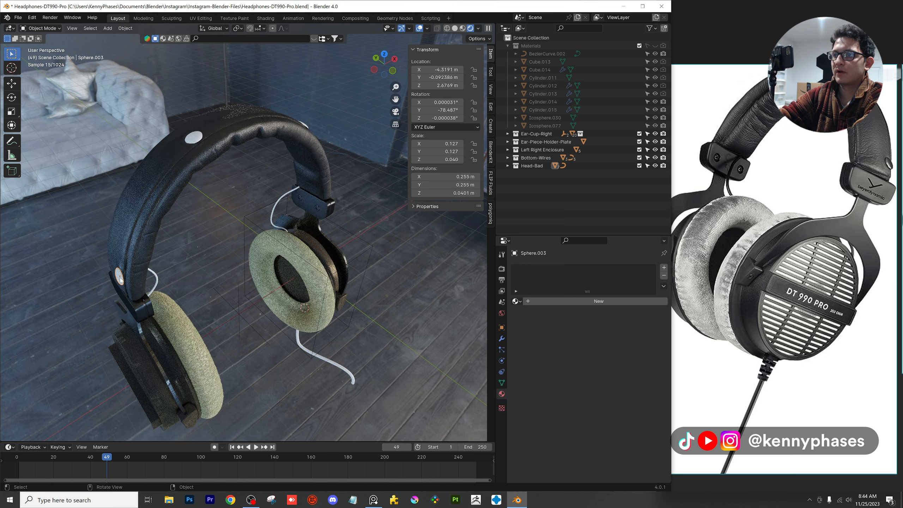
shift+click(193, 137)
middle_drag(233, 126, 198, 170)
shift+click(188, 159)
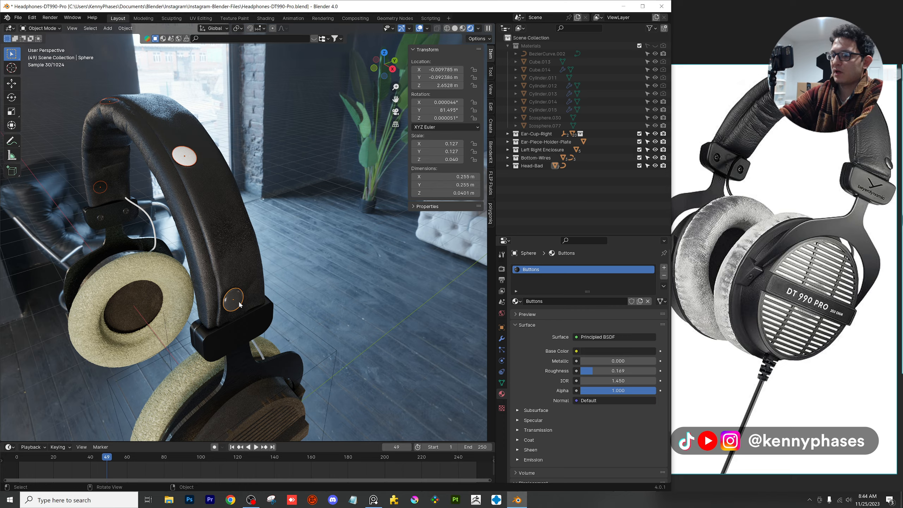
key(ctrl+l)
click(204, 302)
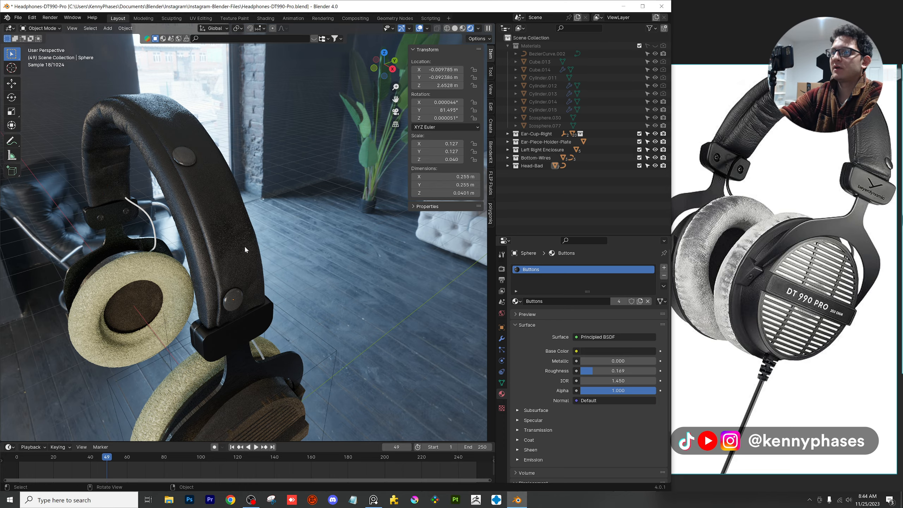
middle_drag(259, 261, 383, 235)
key(ctrl+s)
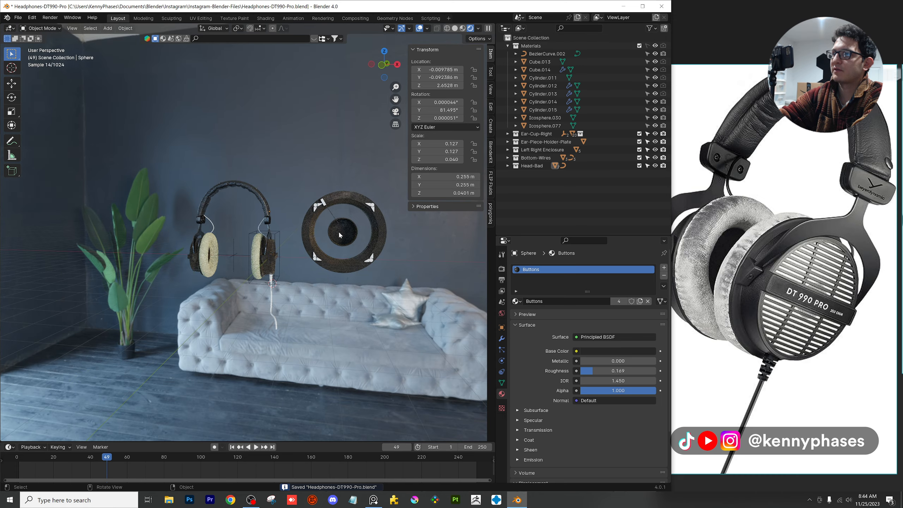
Select the wire sample BezierCurve.002 to check its material, and hide the Materials collection in the viewport
scroll(248, 244, up, 6)
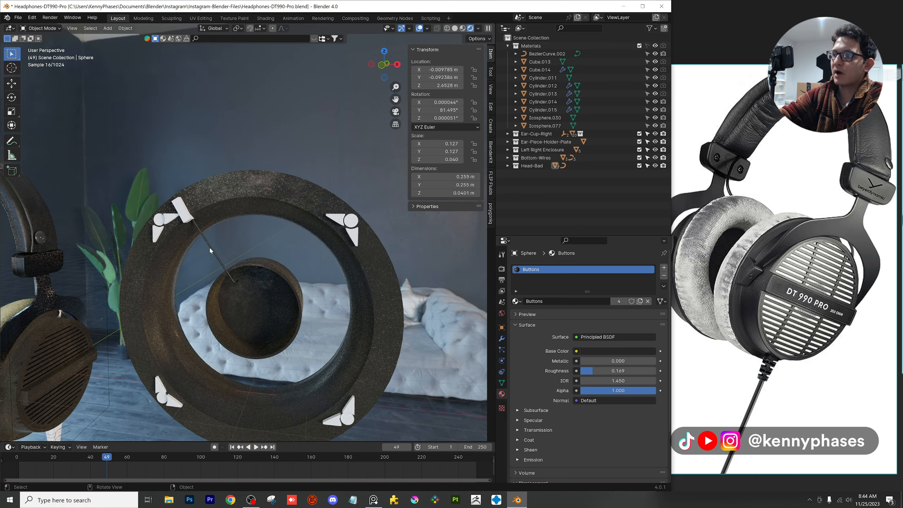
click(547, 53)
click(656, 46)
scroll(249, 249, down, 8)
middle_drag(250, 270, 289, 320)
scroll(196, 227, up, 4)
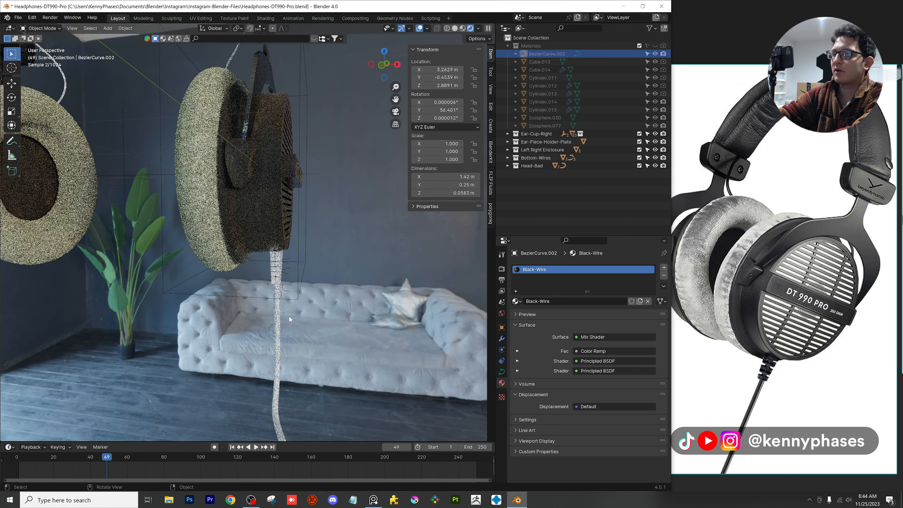
Assign the Black-Wire material to the bottom cable and to the strain relief joining it to the ear cup
click(279, 319)
click(516, 301)
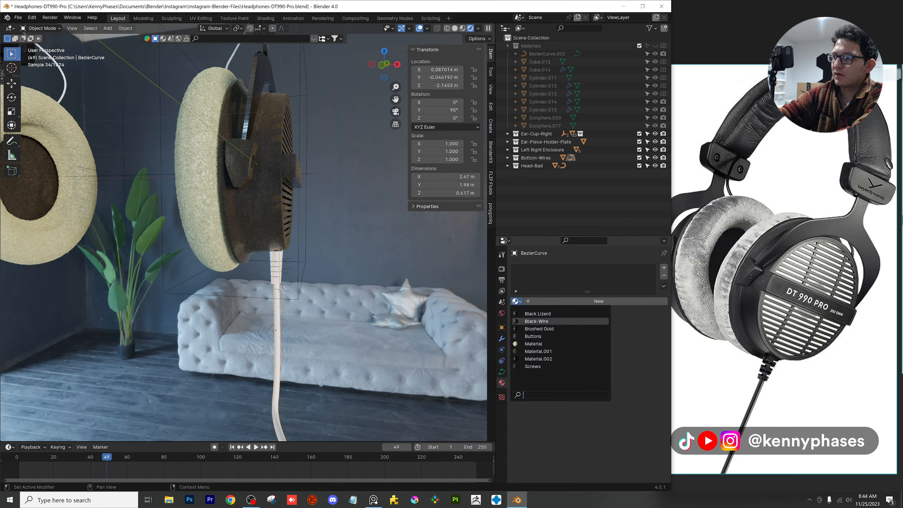
click(536, 321)
click(276, 265)
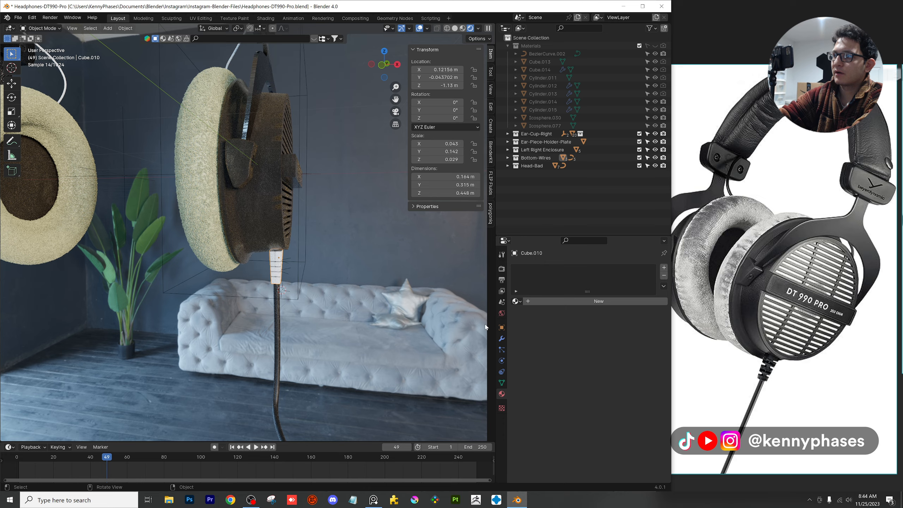
click(516, 301)
click(536, 321)
Link the cable's Black-Wire material to the thin wires running between the headband and the ear cups
middle_drag(355, 313, 158, 168)
click(271, 154)
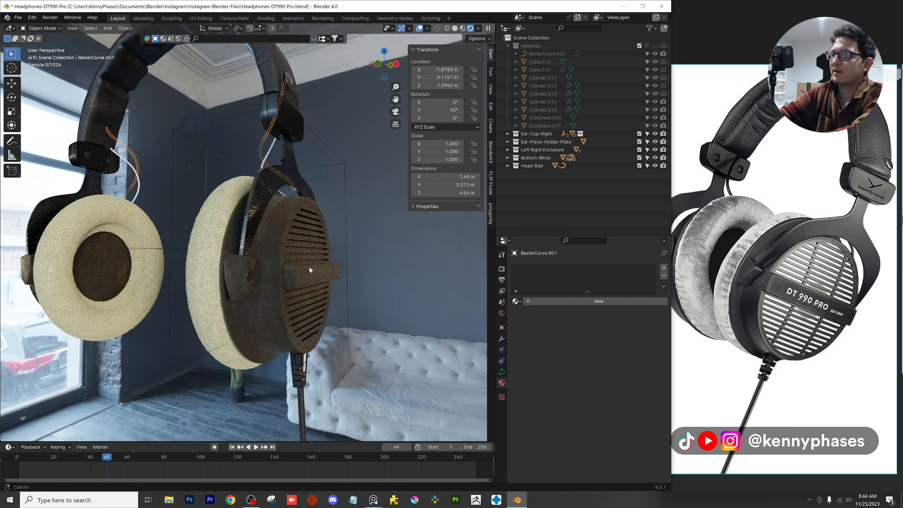
middle_drag(309, 265, 287, 296)
shift+click(279, 286)
key(ctrl+l)
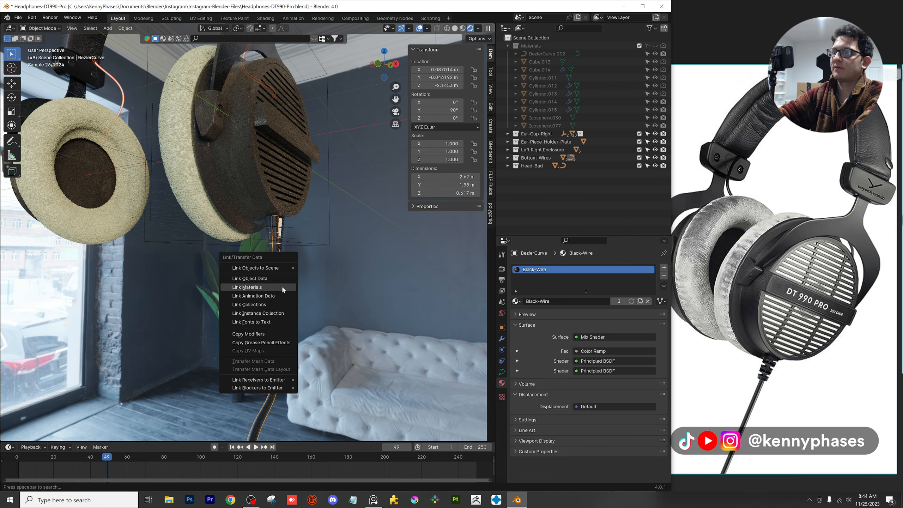
click(282, 288)
Examine the Black-Wire material on the cable up close and on the whole headset, and save the file
scroll(320, 286, up, 3)
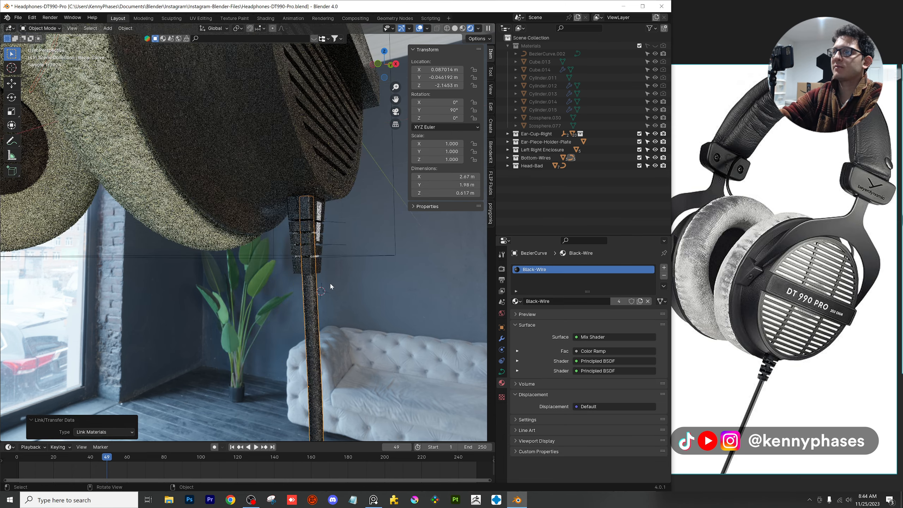
shift+middle_drag(330, 284, 319, 216)
scroll(273, 260, up, 3)
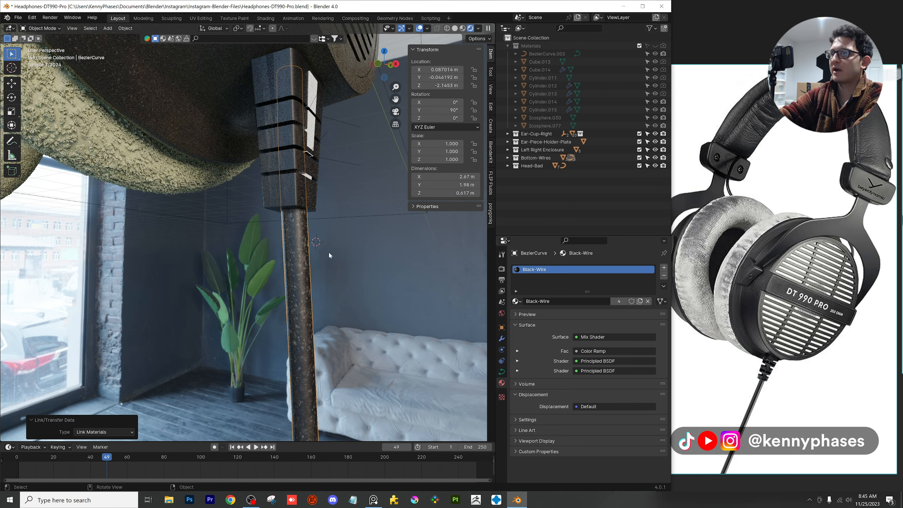
click(351, 296)
middle_drag(305, 289, 283, 283)
click(283, 282)
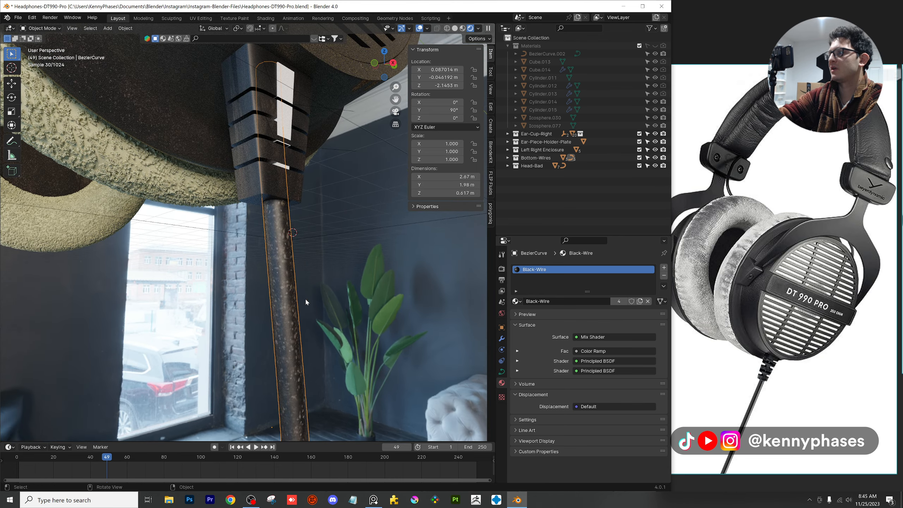
scroll(286, 284, down, 5)
scroll(261, 299, down, 4)
shift+middle_drag(261, 300, 282, 387)
middle_drag(279, 338, 299, 315)
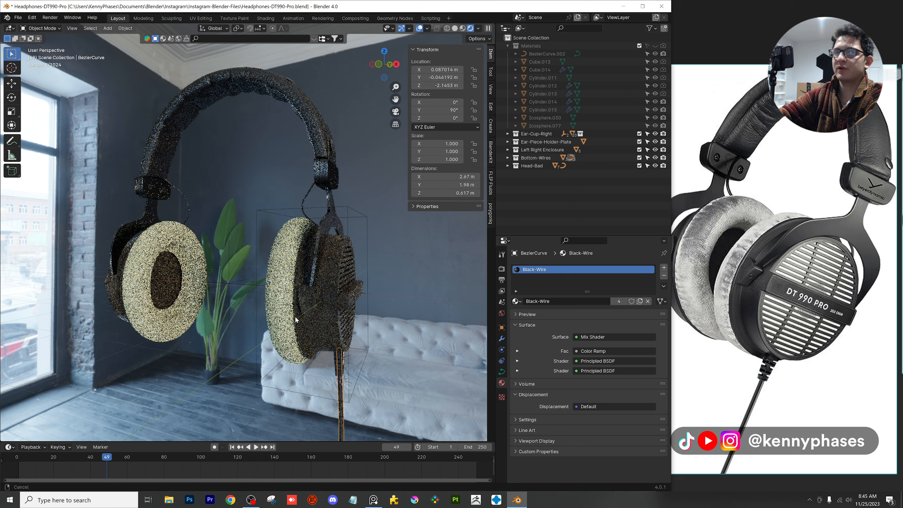
key(ctrl+s)
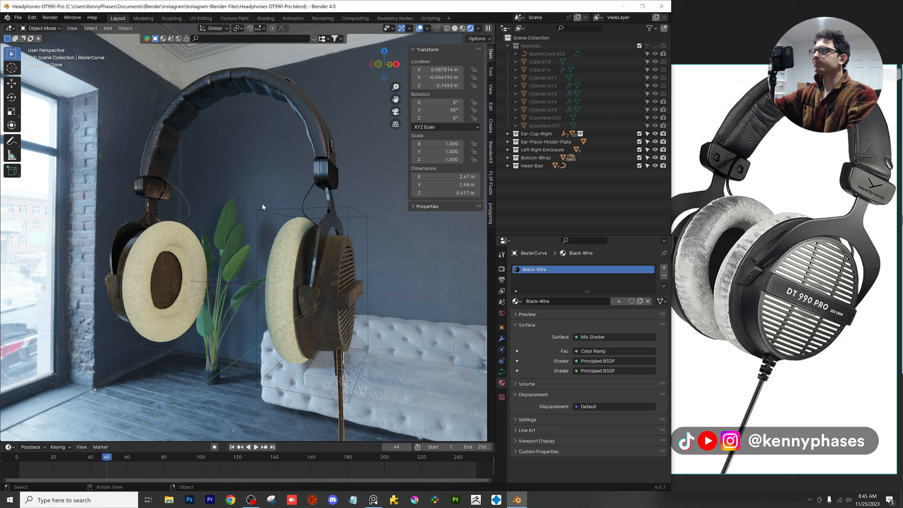
Remove the saturation from the ear pads' base color to make it neutral light gray, and save the file
click(285, 254)
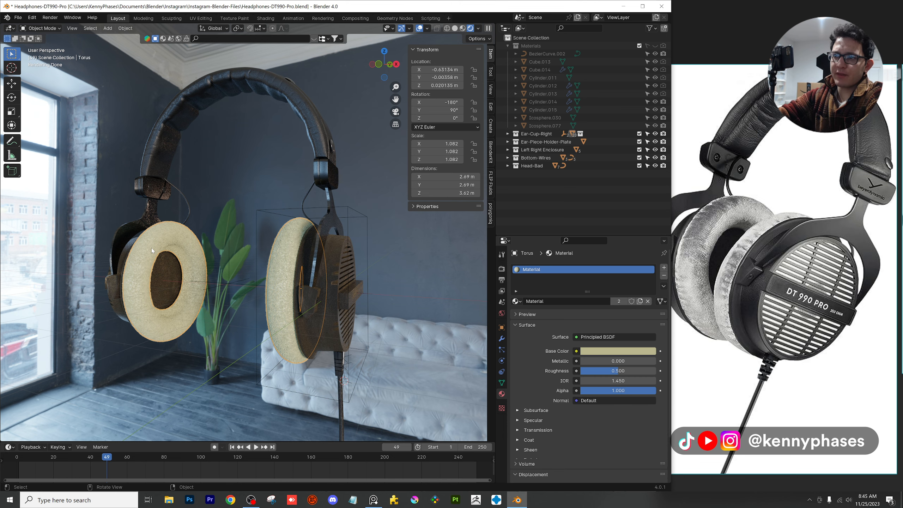
click(622, 352)
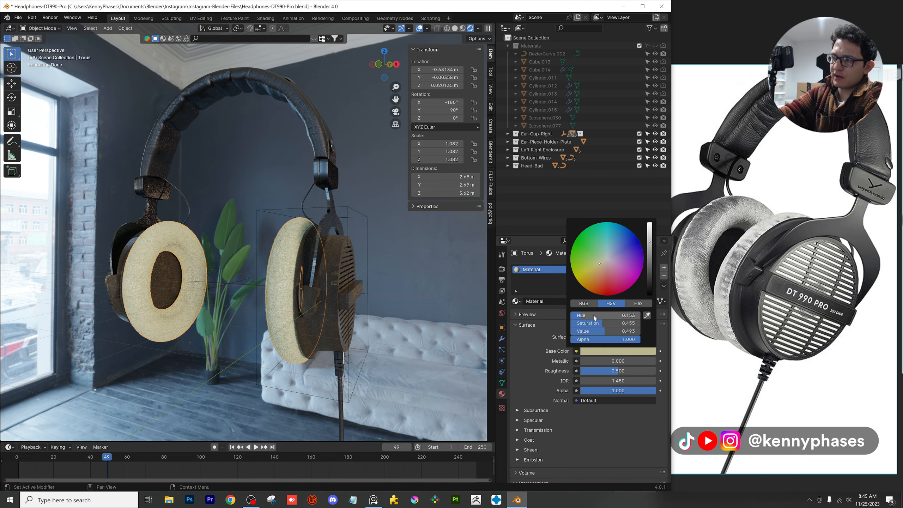
drag(593, 324, 558, 325)
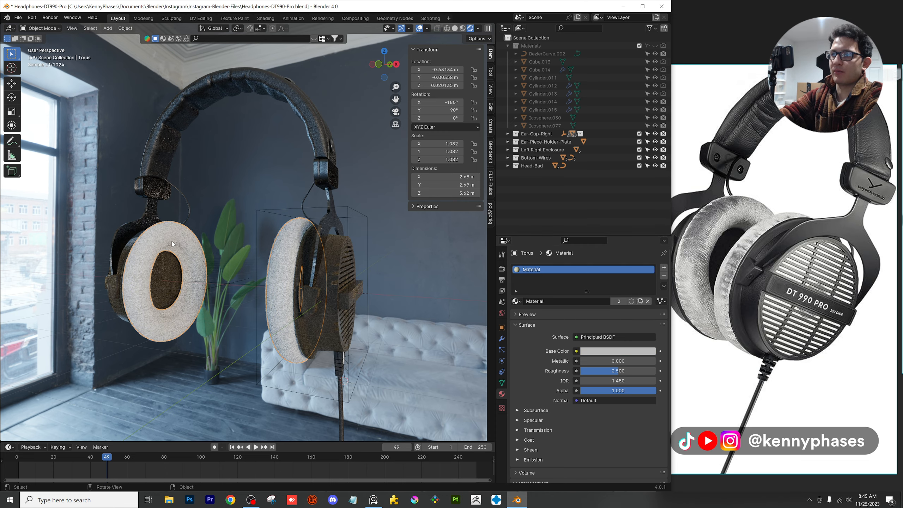
scroll(211, 319, up, 4)
middle_drag(246, 311, 292, 278)
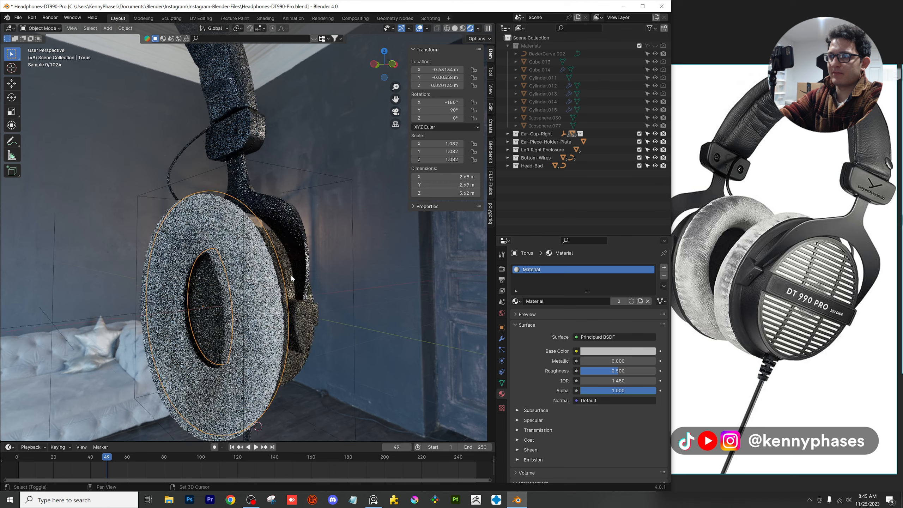
scroll(291, 279, up, 3)
key(ctrl+s)
Set the Display Amount of the ear pads' interpolated hair children to 100 and save the file
click(501, 350)
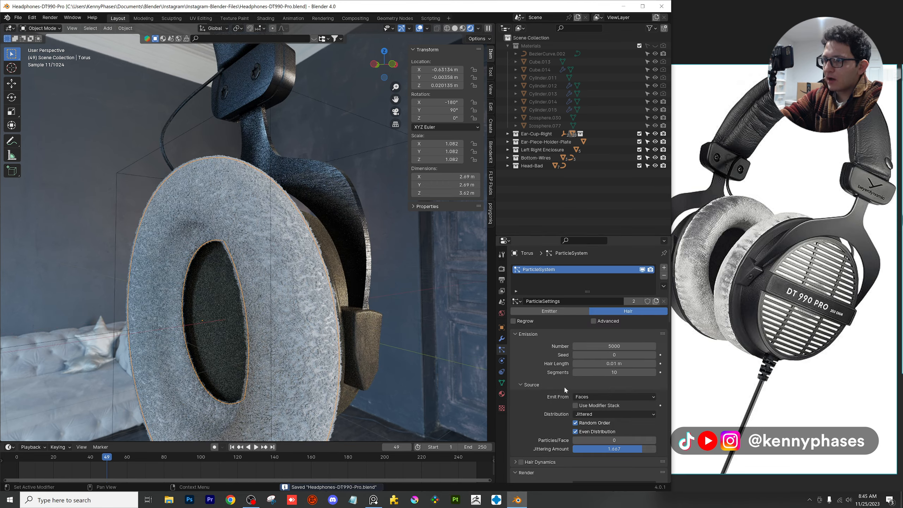
scroll(563, 385, down, 15)
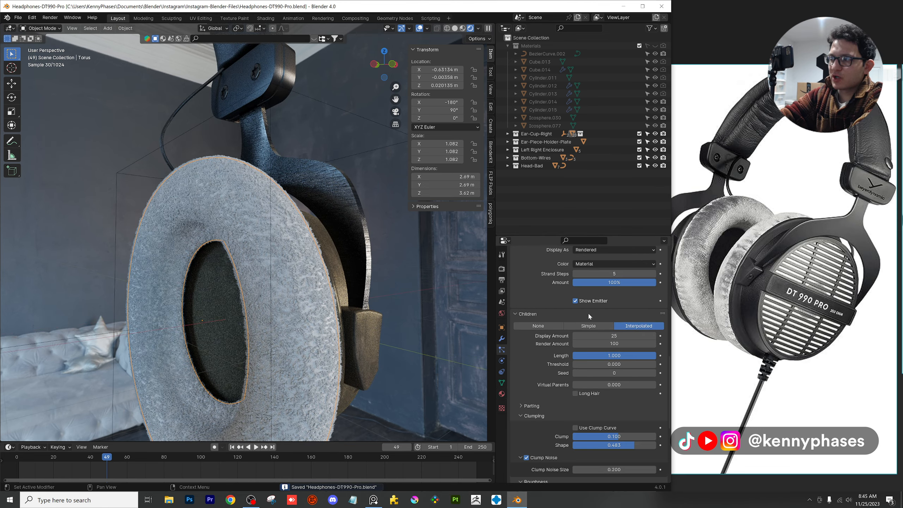
click(605, 343)
click(589, 335)
click(589, 336)
text(100)
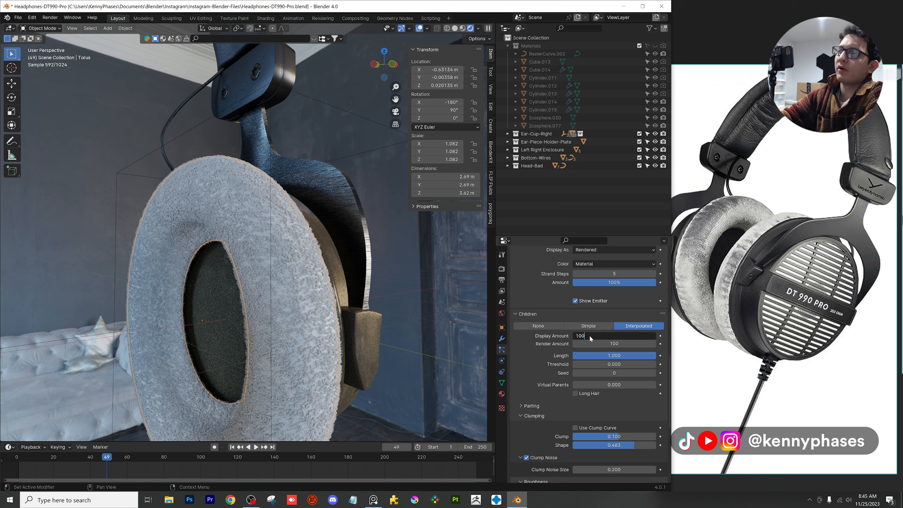
key(Return)
scroll(269, 255, up, 2)
key(ctrl+s)
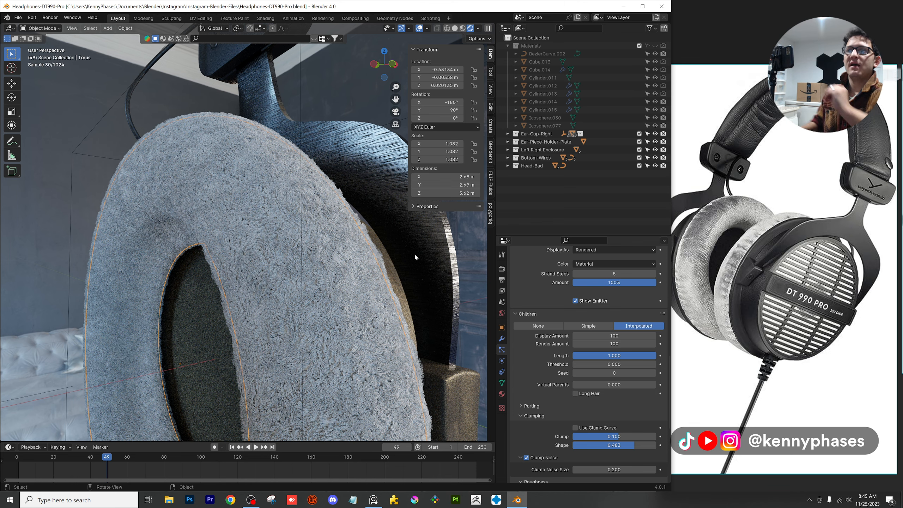
Examine the ear pad's fur, ear-cup body and slotted grille, and switch the viewport to solid shading
middle_drag(293, 254, 288, 281)
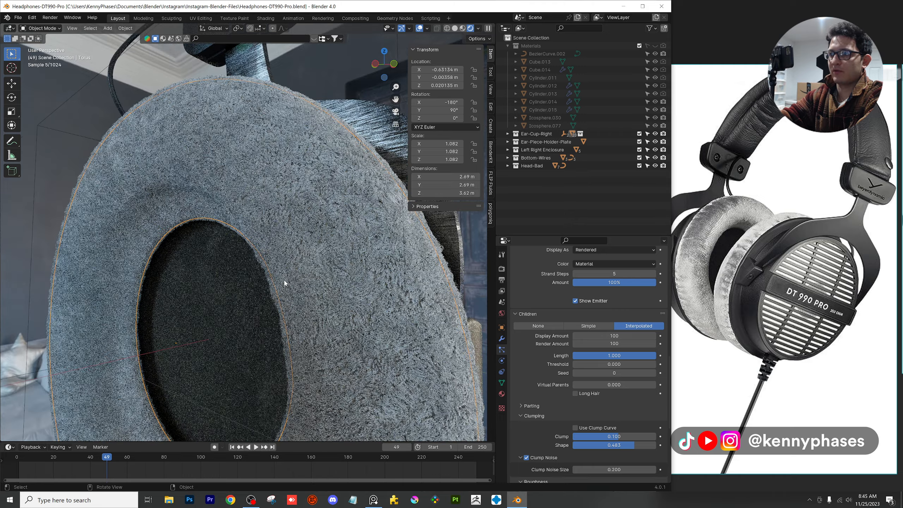
click(228, 317)
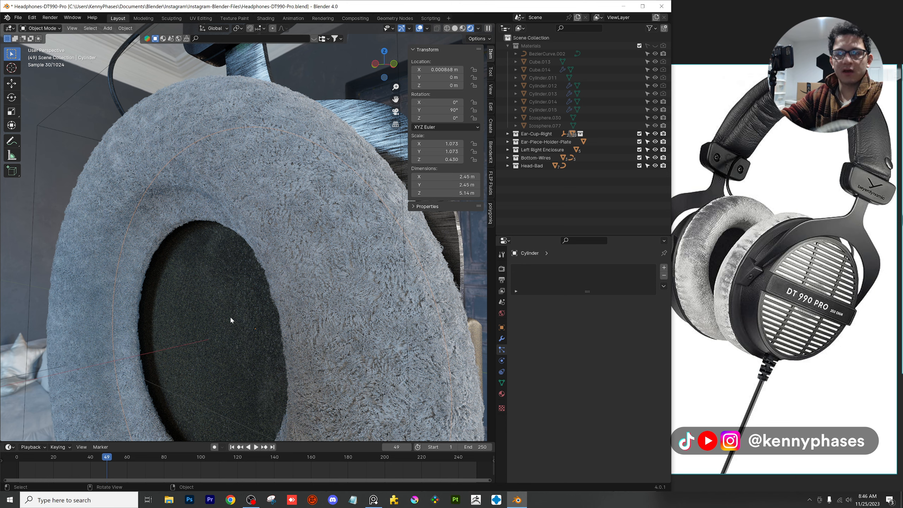
scroll(248, 310, down, 7)
middle_drag(213, 307, 288, 277)
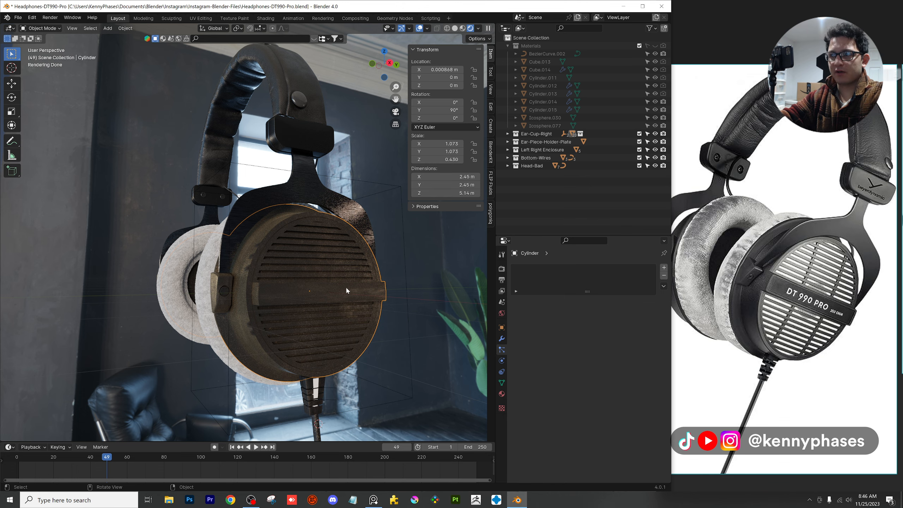
scroll(351, 290, up, 3)
shift+middle_drag(277, 261, 208, 222)
scroll(233, 228, down, 4)
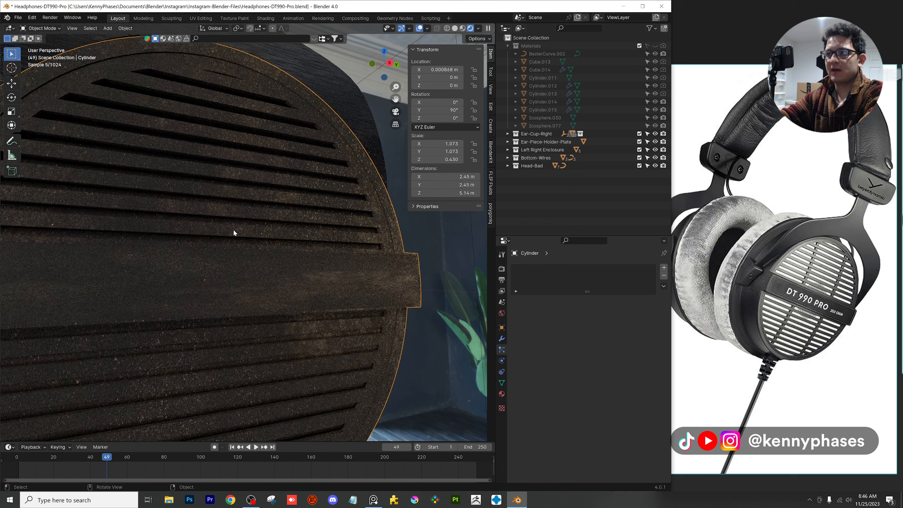
click(170, 187)
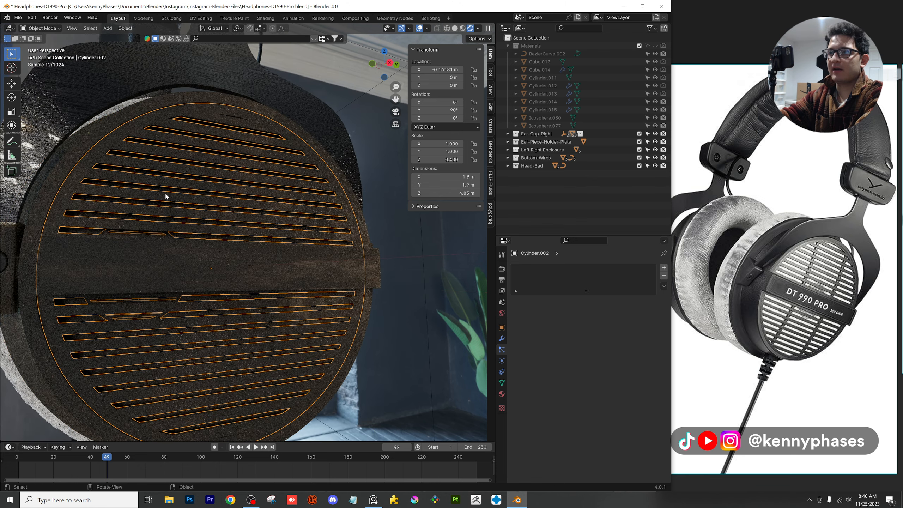
click(454, 28)
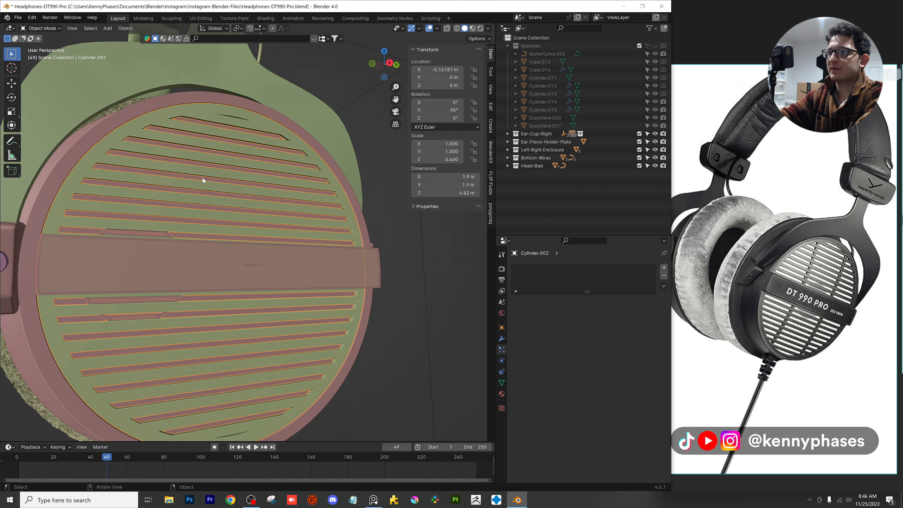
mouse_move(201, 179)
middle_down()
mouse_move(194, 189)
mouse_move(247, 181)
middle_up()
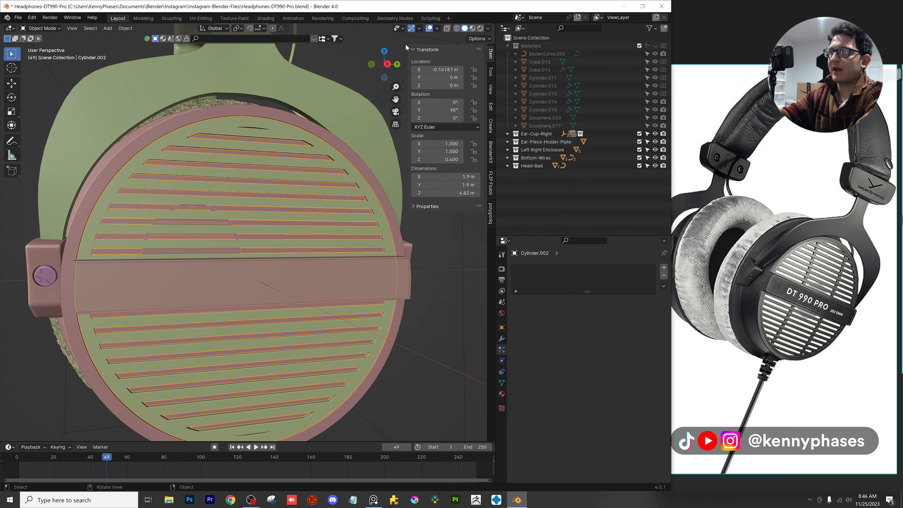
Isolate the ear-cup body in local view and open its mesh in Edit Mode
click(286, 122)
key(KP_Divide)
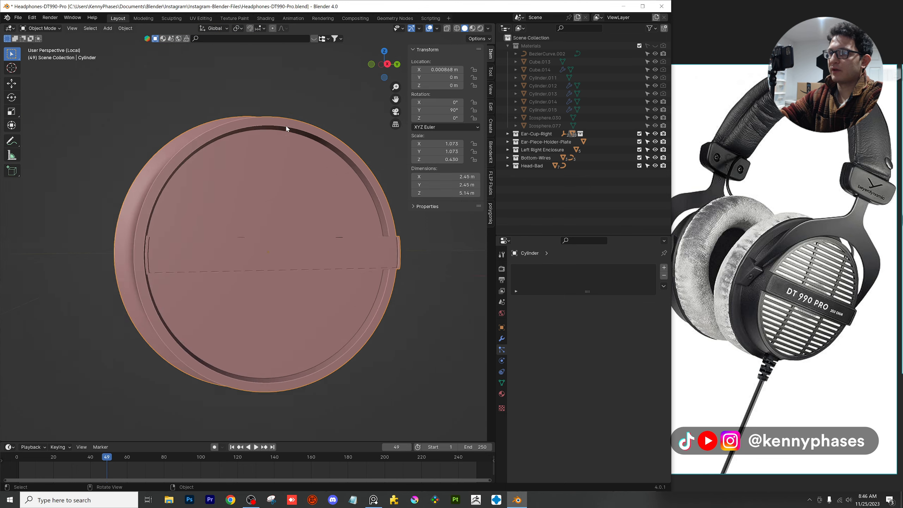
middle_drag(288, 129, 274, 145)
key(Tab)
scroll(266, 185, up, 3)
mouse_move(266, 190)
shift+middle_down()
mouse_move(222, 216)
mouse_move(244, 226)
mouse_move(263, 202)
shift+middle_up()
scroll(426, 329, down, 3)
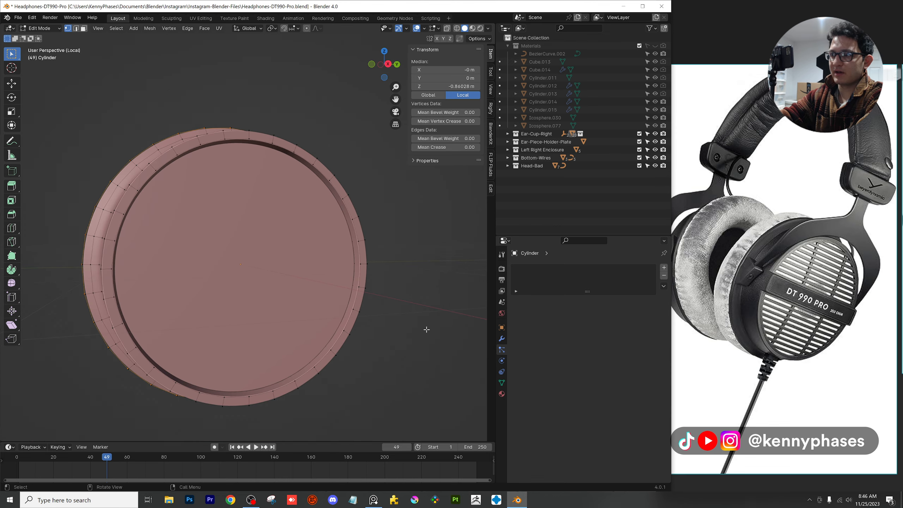
Select the ear cup's large recessed front face and assign it a new material in a second material slot
middle_drag(236, 268, 259, 278)
click(501, 394)
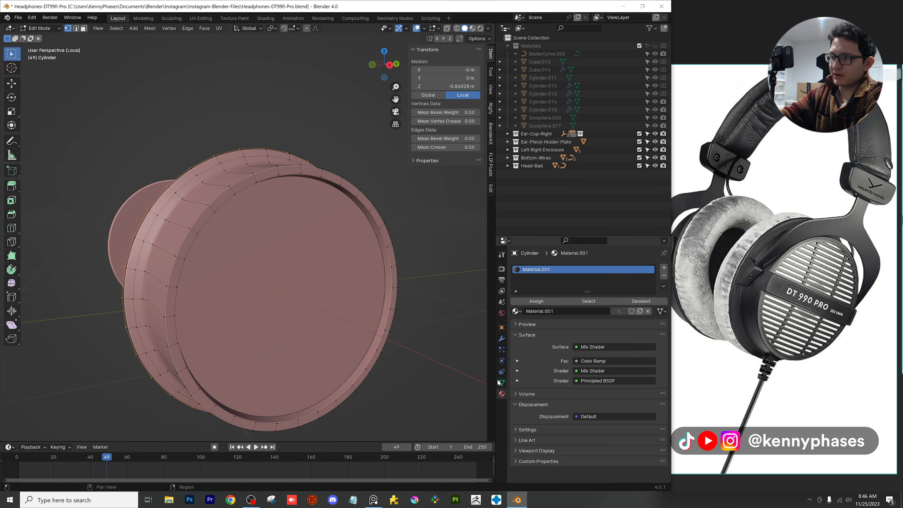
click(82, 28)
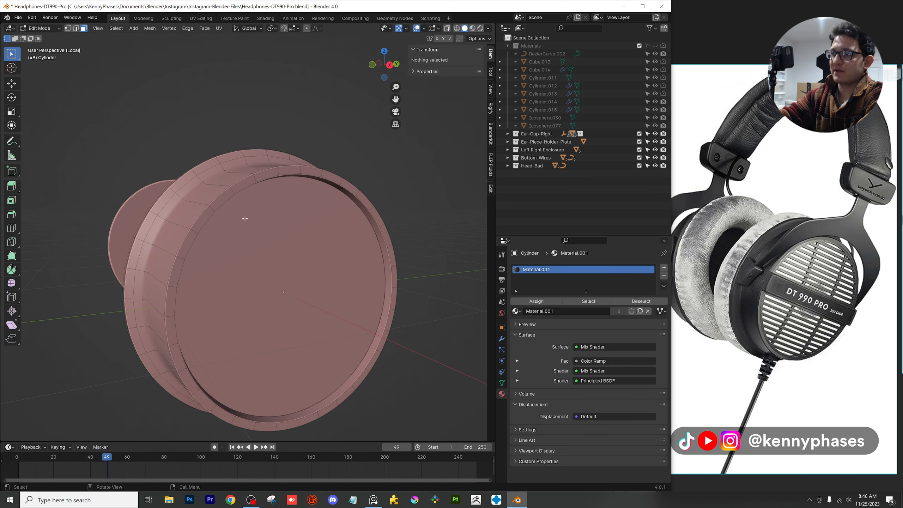
click(244, 218)
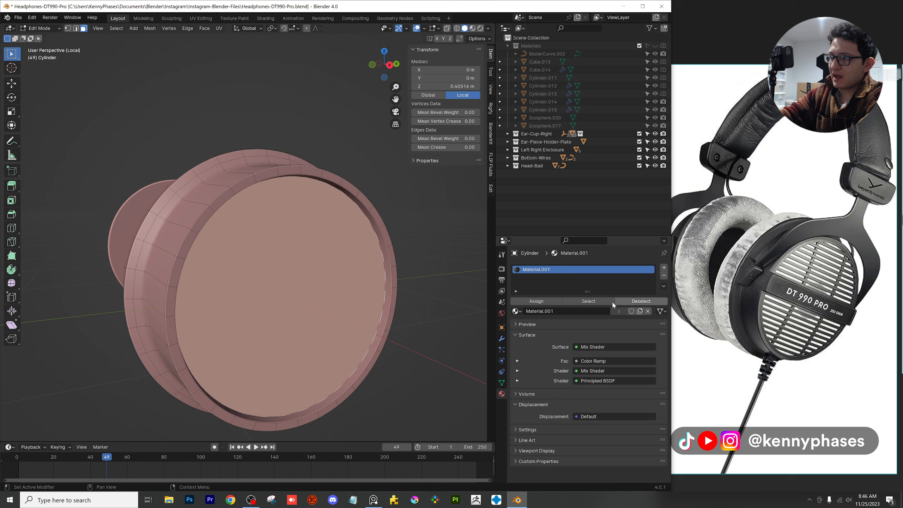
click(664, 267)
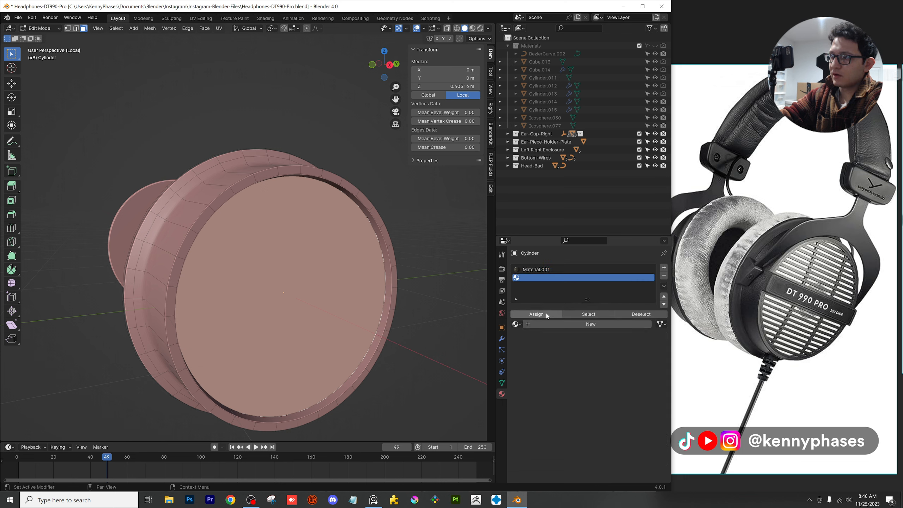
click(567, 323)
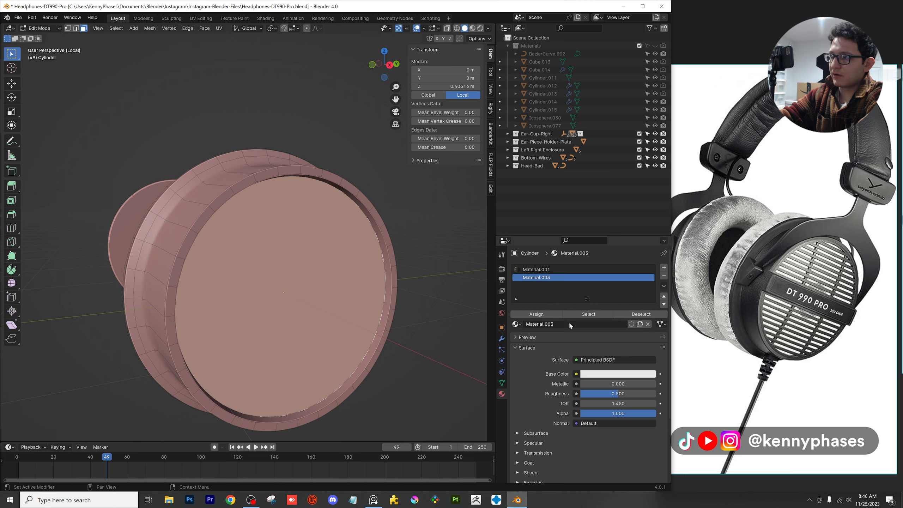
click(524, 314)
Leave local view and Edit Mode to show the whole headphones in rendered shading, and save the file
key(KP_Divide)
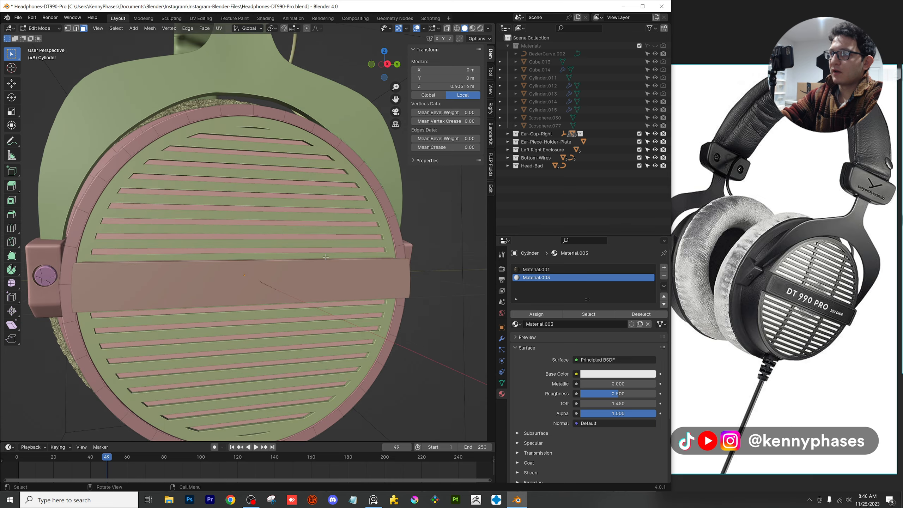
key(z)
click(330, 217)
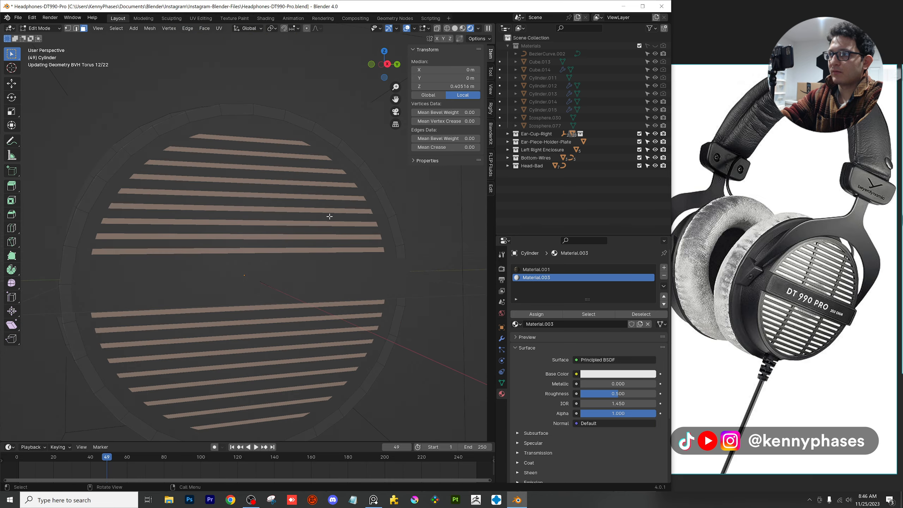
key(Tab)
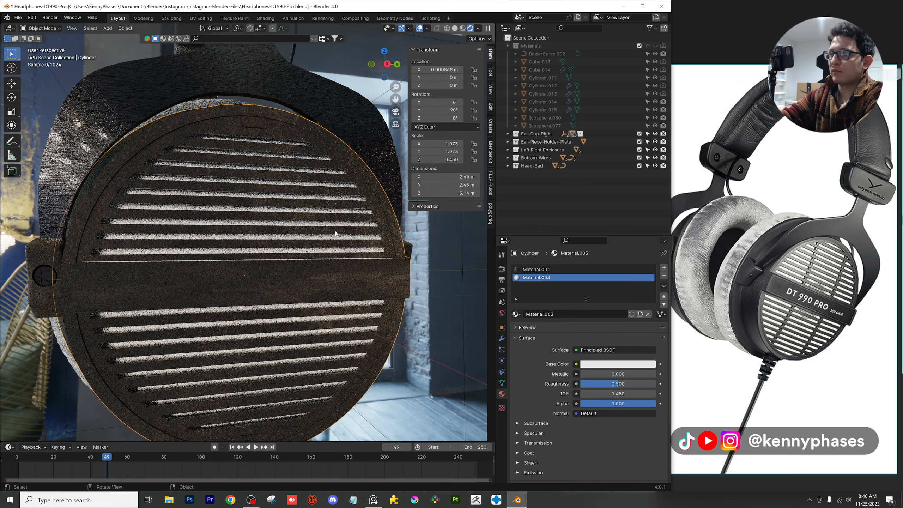
middle_drag(314, 263, 278, 264)
scroll(278, 266, up, 2)
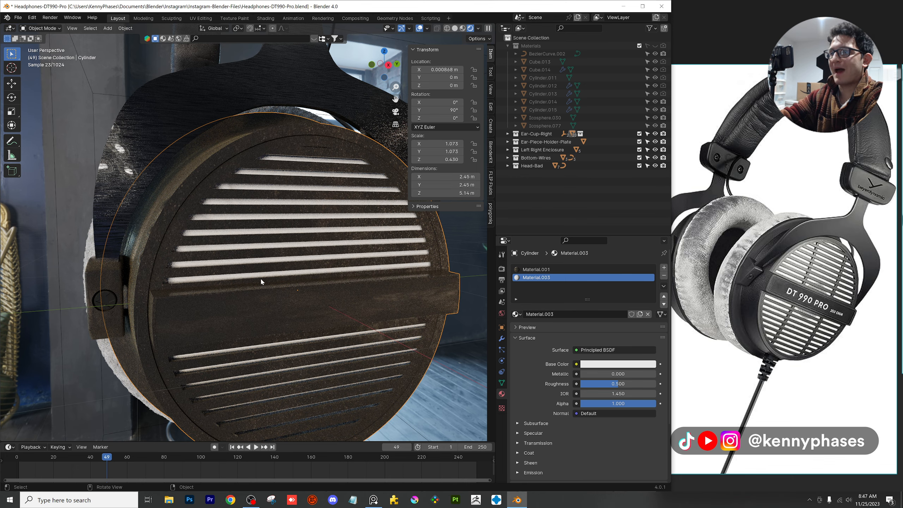
scroll(261, 282, down, 4)
mouse_move(274, 270)
middle_down()
mouse_move(281, 260)
mouse_move(272, 254)
middle_up()
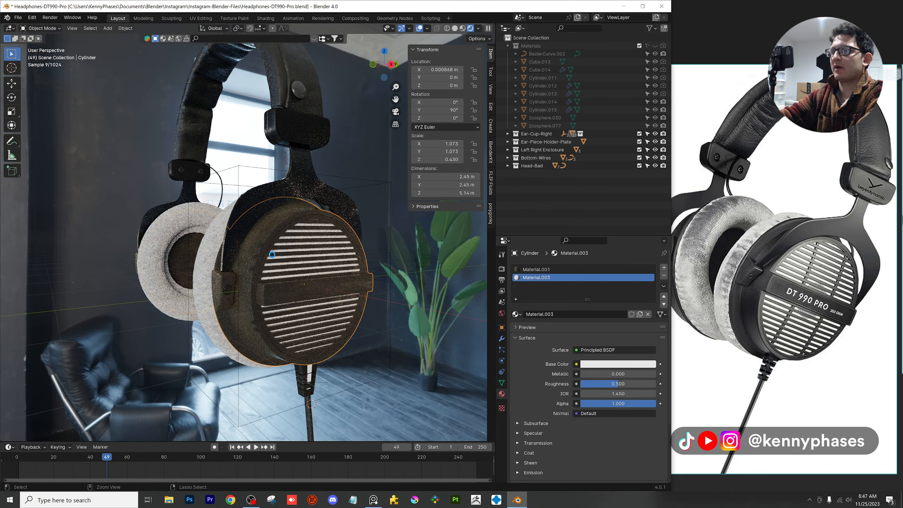
key(ctrl+s)
Reselect the ear-cup body with the slotted grille and save the file
scroll(280, 259, up, 4)
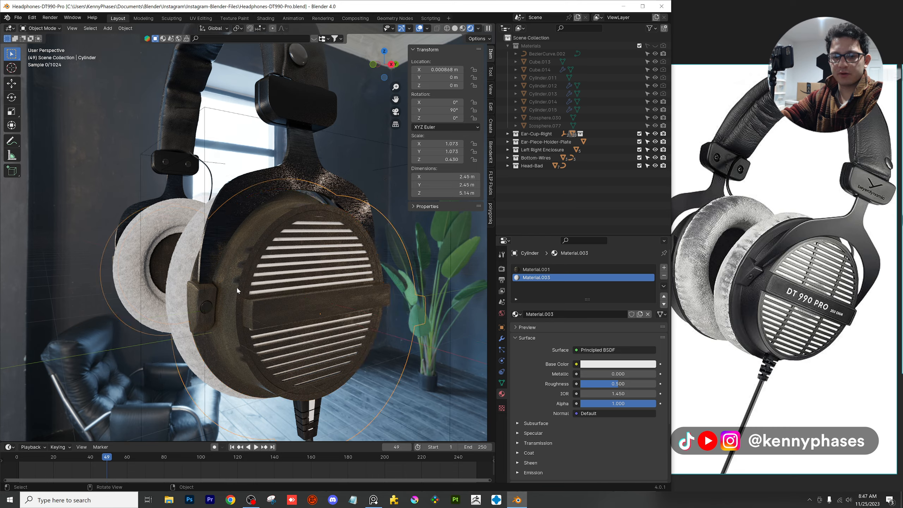
middle_drag(183, 239, 257, 314)
click(216, 295)
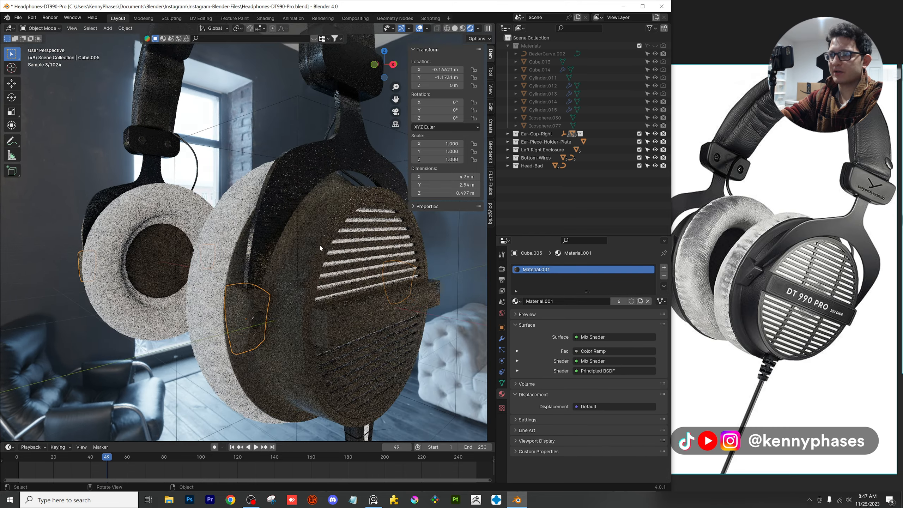
click(311, 249)
key(ctrl+s)
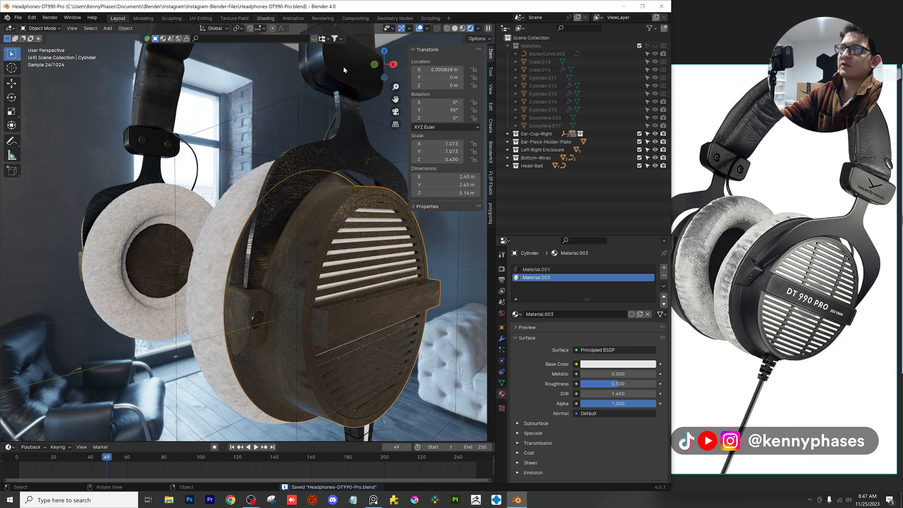
Open the Shading workspace in a maximized window and switch its viewport to rendered shading
click(265, 18)
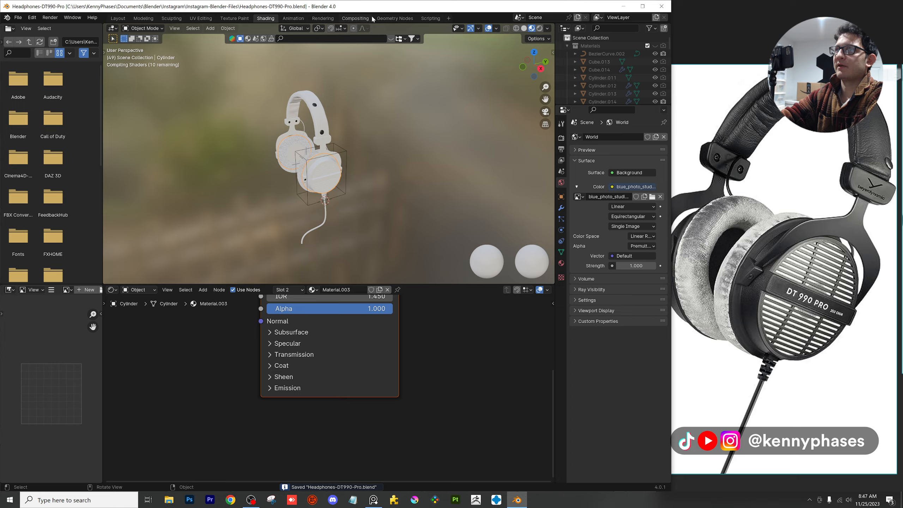
double_click(402, 10)
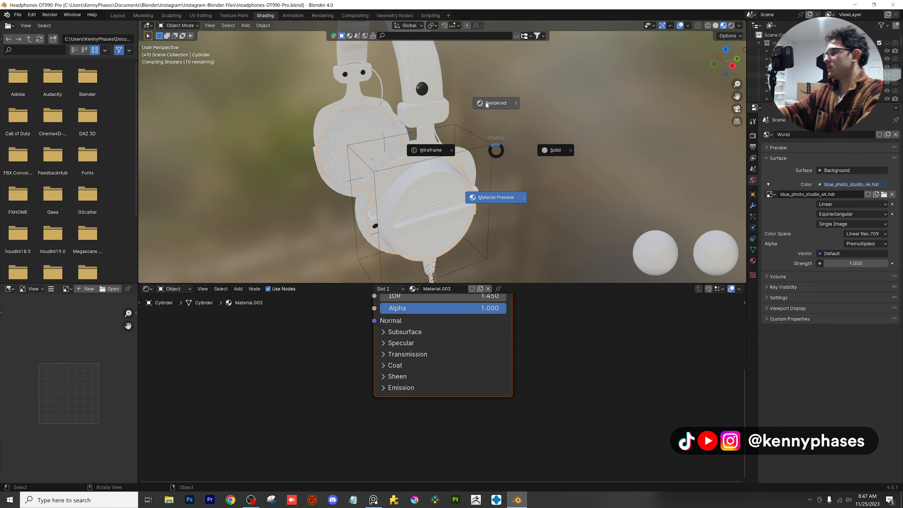
click(486, 104)
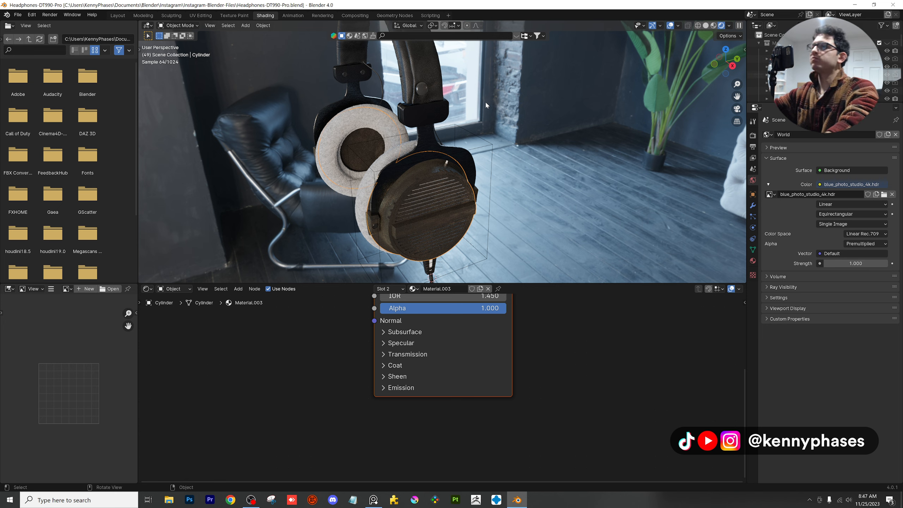
scroll(604, 427, down, 6)
middle_drag(525, 359, 500, 498)
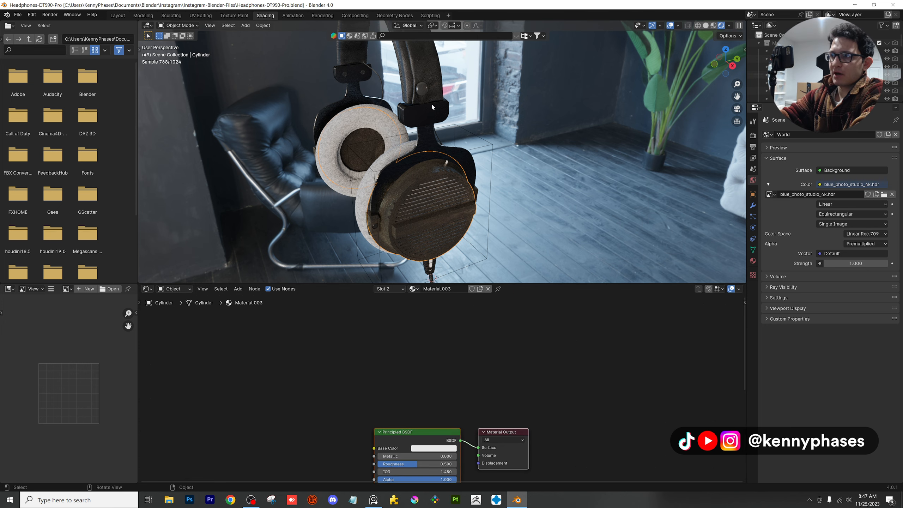
Examine the ear cup up close and compare its Material.003 nodes with the holder plate's Brushed Gold nodes
scroll(450, 183, up, 4)
scroll(555, 160, up, 2)
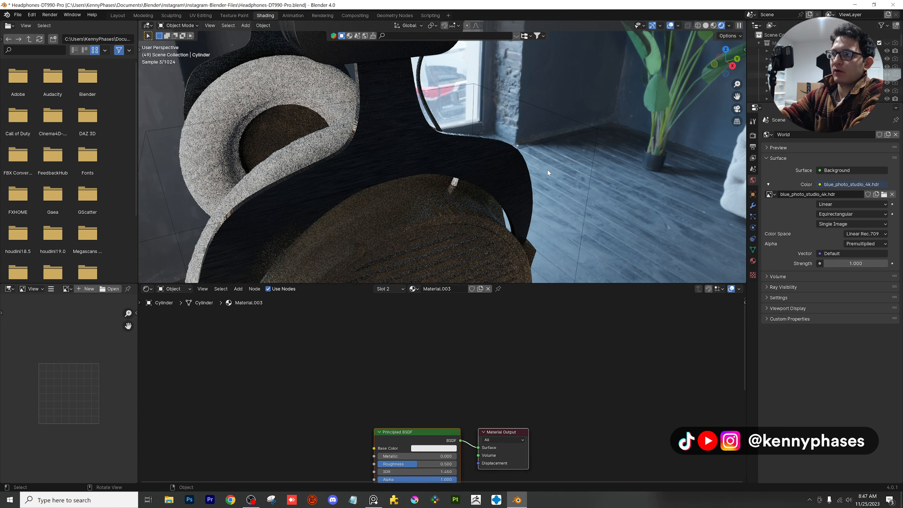
middle_drag(547, 180, 414, 140)
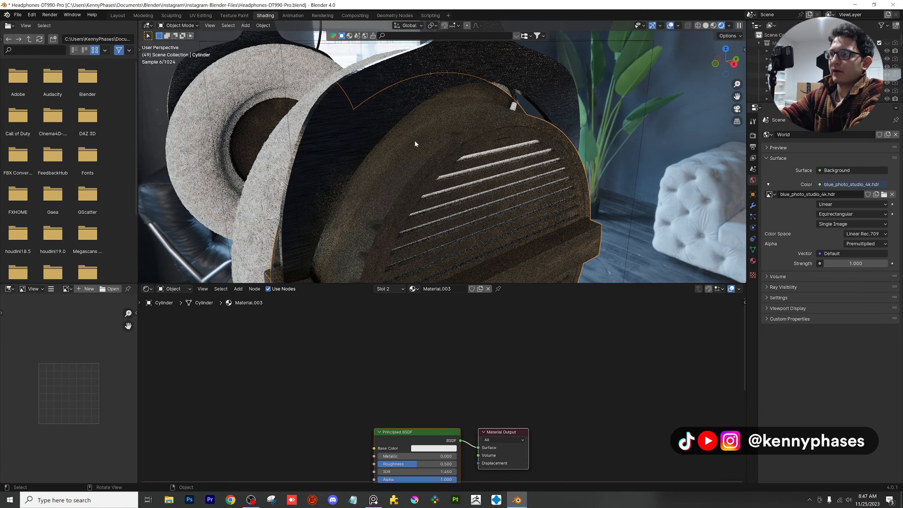
scroll(376, 374, down, 5)
middle_drag(388, 389, 397, 314)
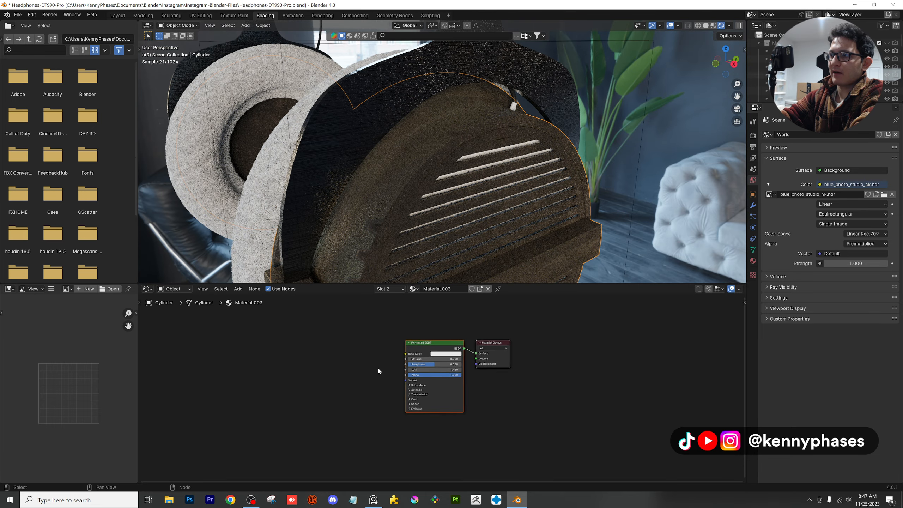
scroll(378, 368, up, 5)
click(338, 149)
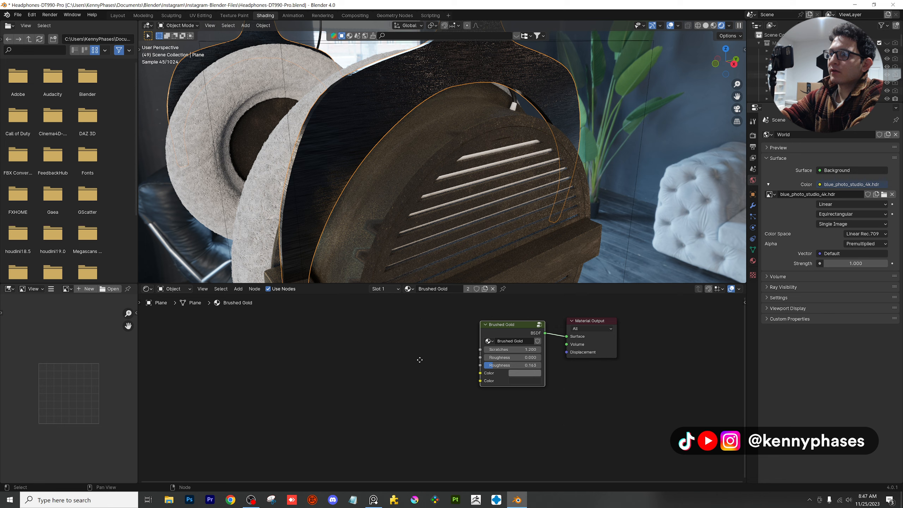
middle_drag(419, 359, 357, 376)
click(387, 217)
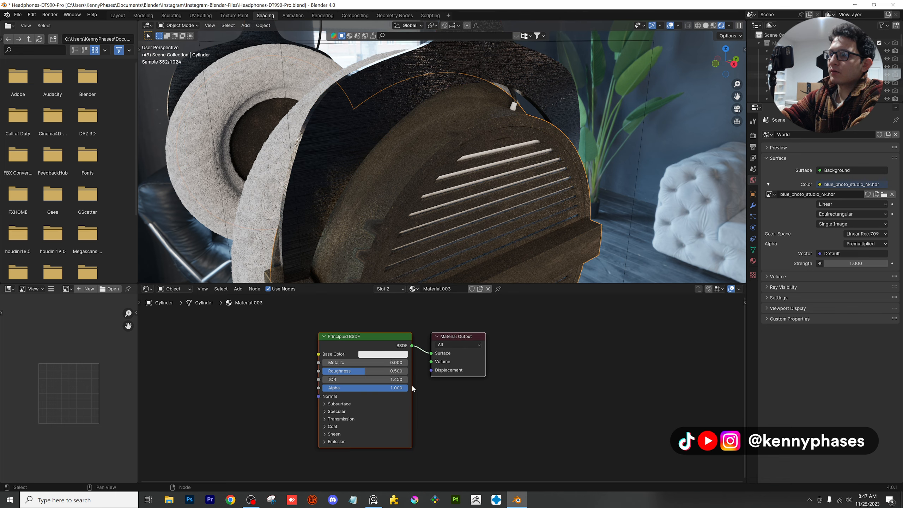
scroll(443, 387, up, 1)
scroll(434, 180, down, 2)
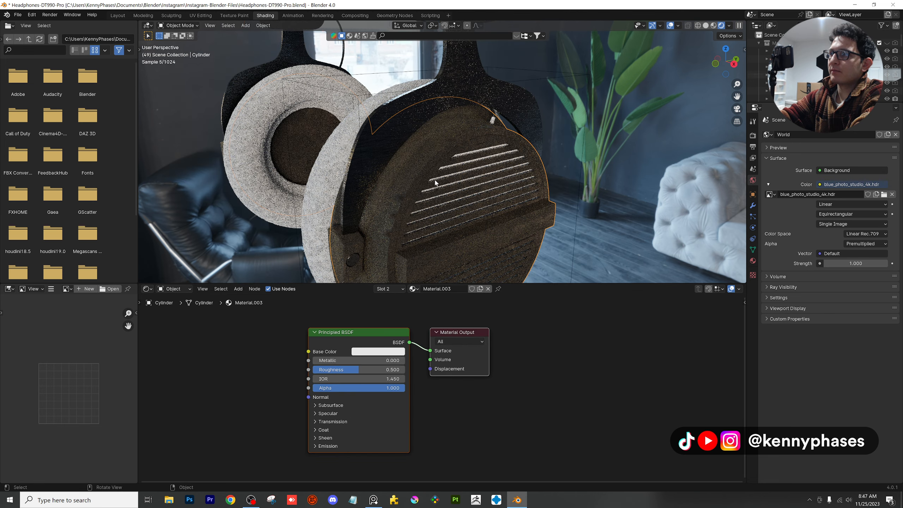
middle_drag(463, 178, 512, 190)
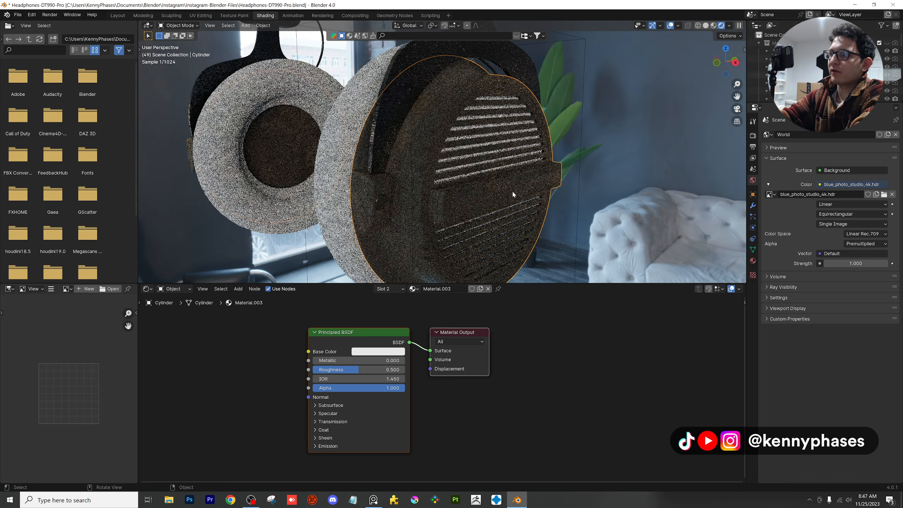
Show the node tree of the ear cup's Material.001 and enlarge the node editor to give it more room
click(753, 261)
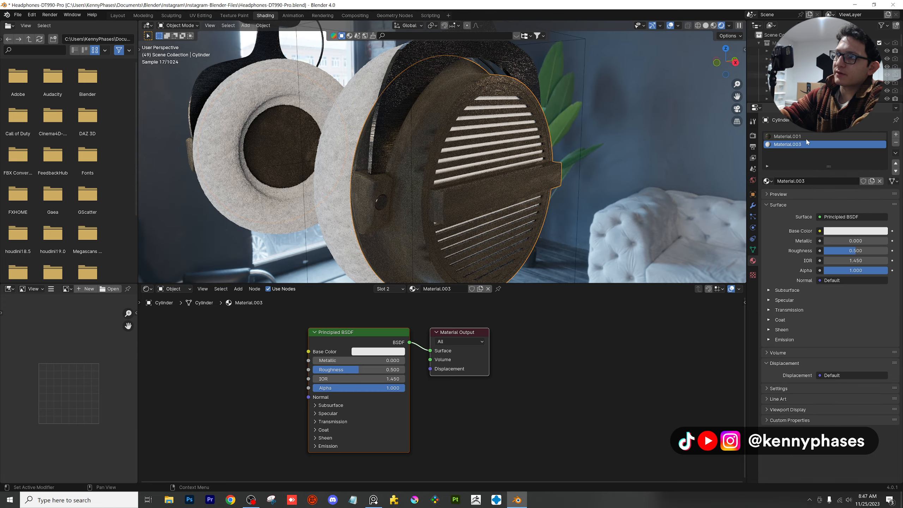
click(787, 136)
scroll(469, 391, down, 5)
scroll(462, 384, down, 3)
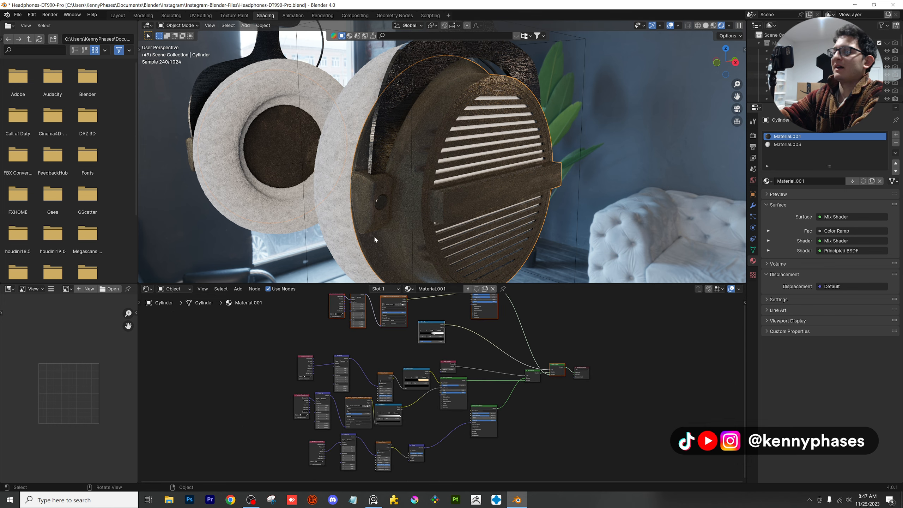
drag(138, 214, 12, 214)
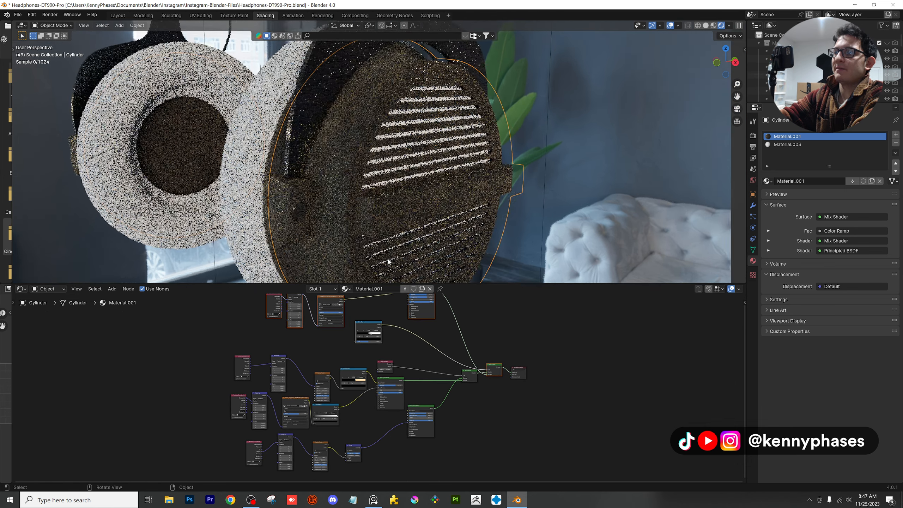
drag(510, 283, 508, 220)
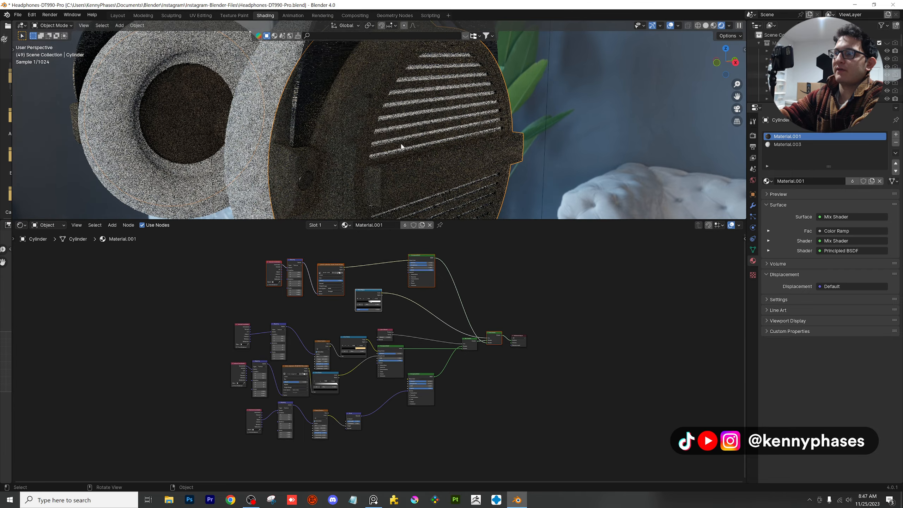
Darken the tan stop of the Color Ramp feeding Material.001's base color to deep brown, with the stop at position 0.583
scroll(401, 146, up, 1)
scroll(507, 333, up, 5)
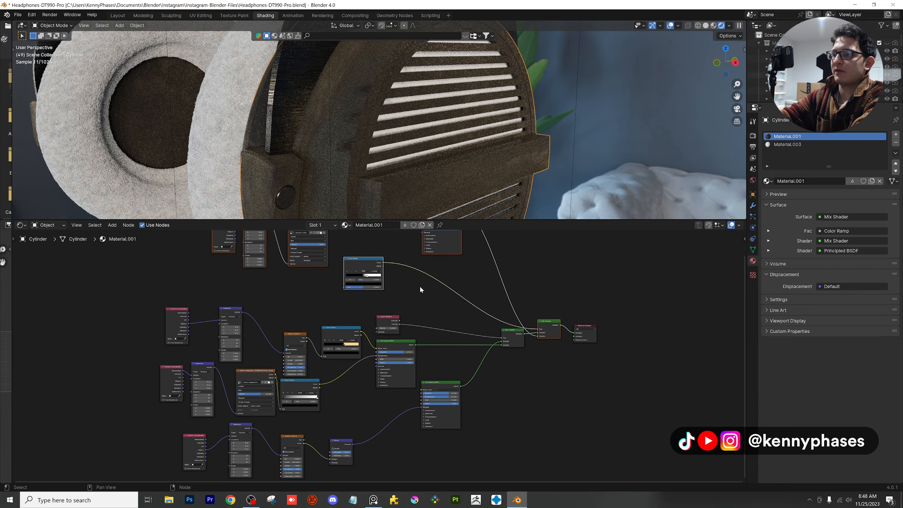
mouse_move(381, 358)
middle_down()
mouse_move(394, 314)
mouse_move(383, 310)
middle_up()
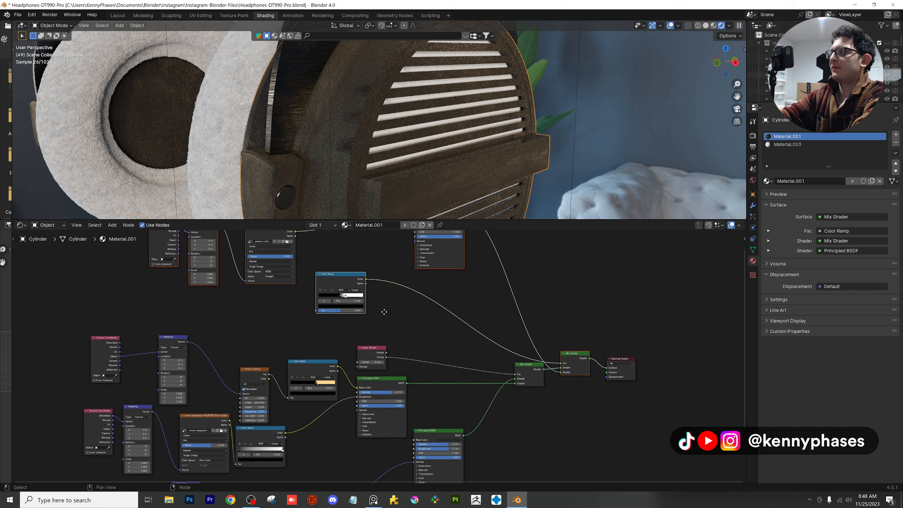
middle_drag(387, 391, 396, 343)
scroll(370, 346, up, 4)
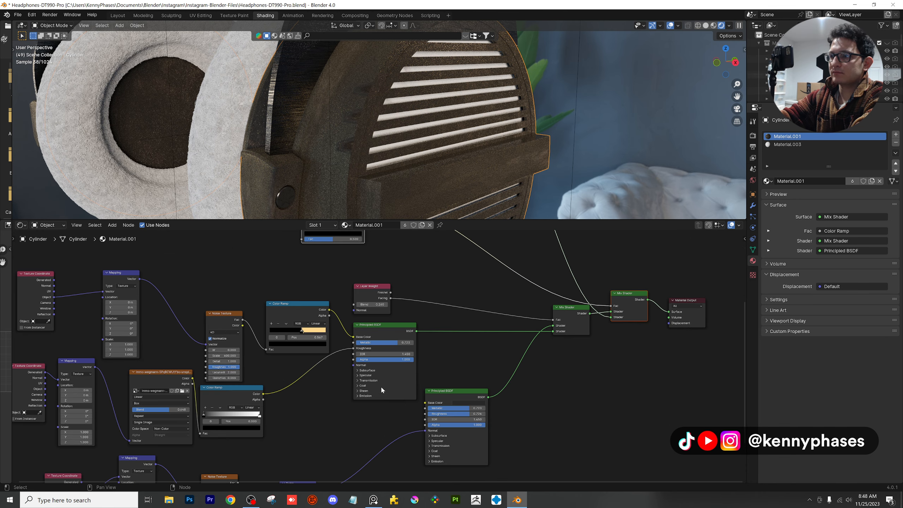
scroll(370, 346, up, 6)
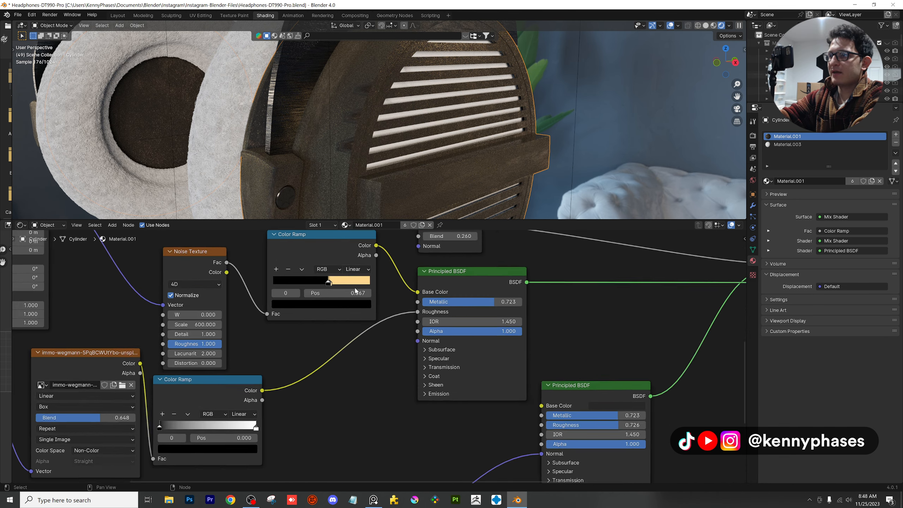
drag(390, 406, 383, 408)
click(384, 404)
click(389, 436)
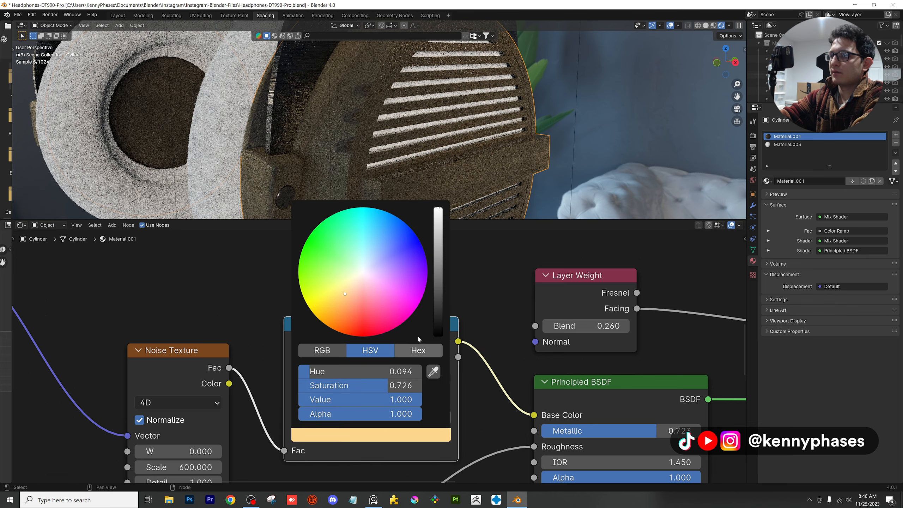
drag(439, 254, 438, 299)
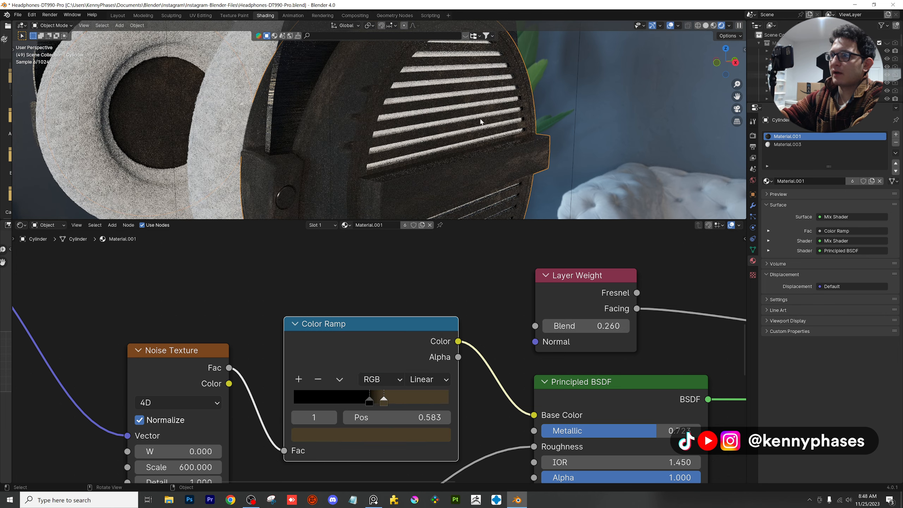
scroll(427, 160, down, 5)
scroll(405, 144, up, 7)
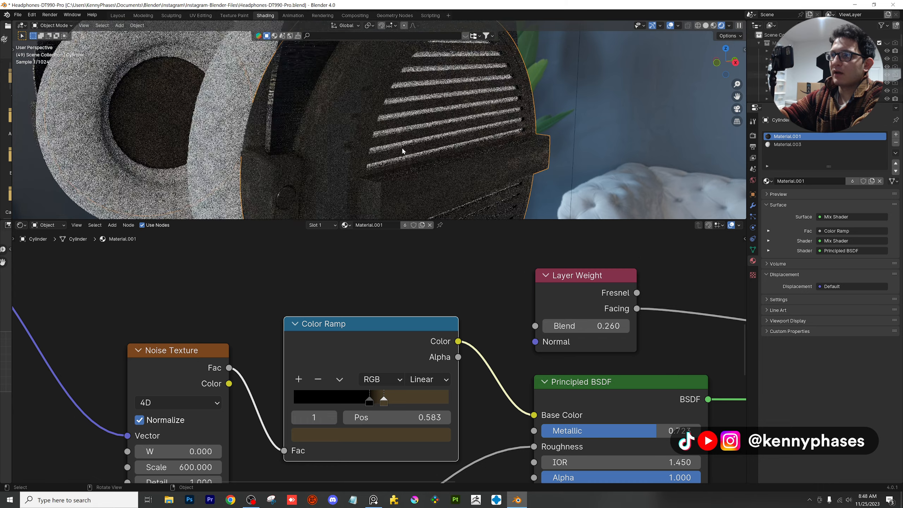
Connect Material.001's first Mix Shader directly to the Material Output surface, bypassing the second Mix Shader
shift+middle_drag(335, 150, 372, 99)
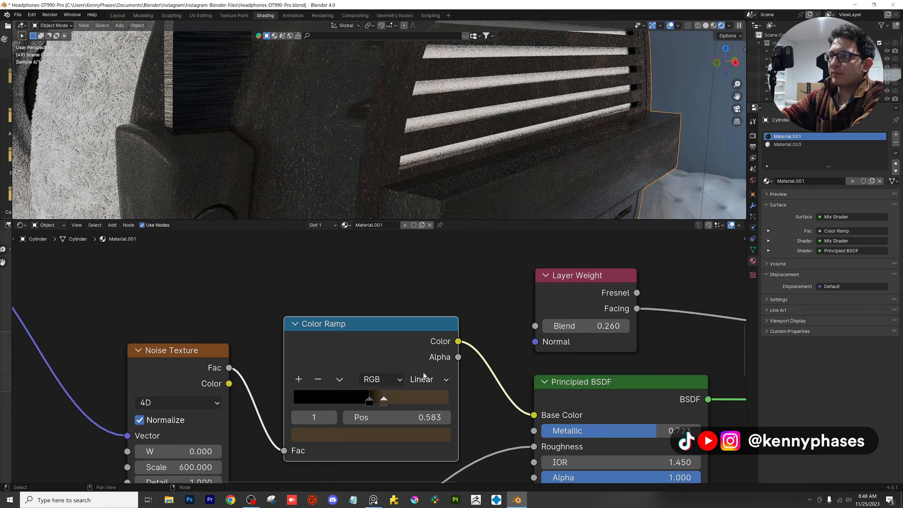
scroll(441, 313, down, 4)
middle_drag(442, 310, 351, 413)
scroll(421, 353, down, 2)
mouse_move(421, 353)
middle_down()
mouse_move(318, 447)
mouse_move(308, 436)
middle_up()
middle_drag(451, 380, 407, 367)
scroll(409, 365, down, 4)
middle_drag(497, 440, 381, 321)
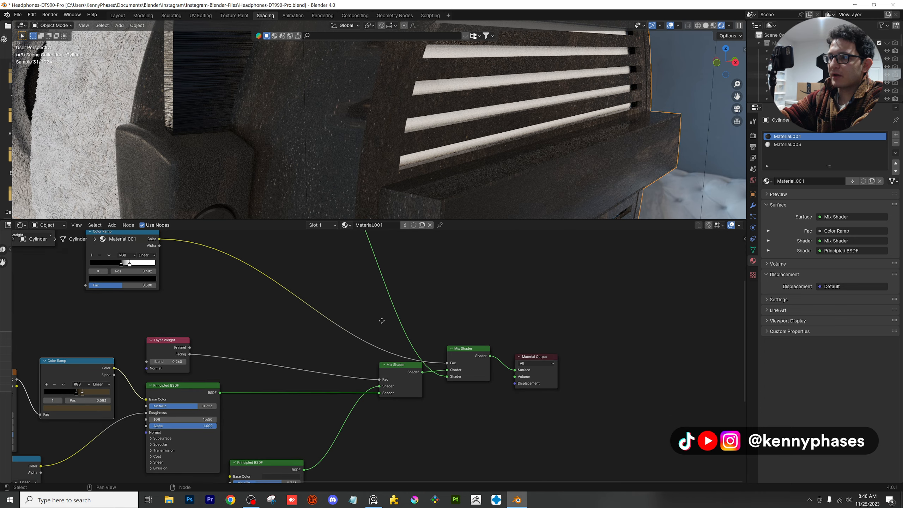
scroll(389, 336, up, 2)
middle_drag(458, 395, 327, 381)
scroll(327, 381, up, 1)
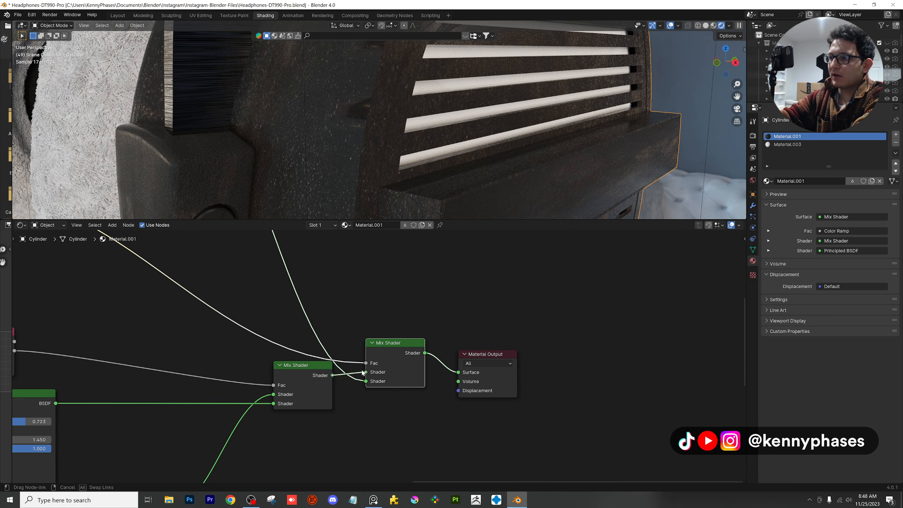
drag(457, 373, 458, 372)
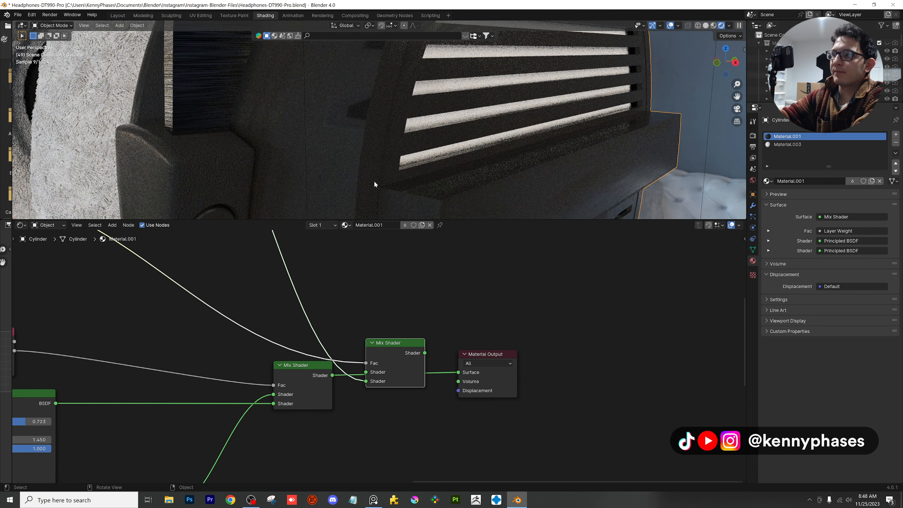
Examine the ear cup's surface grain from close and far, along with the noise and bump nodes behind it
scroll(359, 168, down, 4)
scroll(365, 157, up, 5)
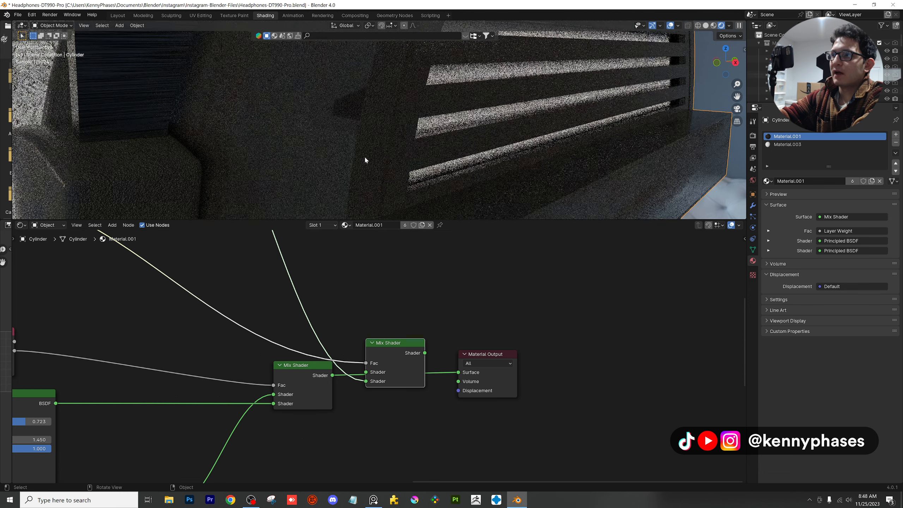
shift+middle_drag(241, 158, 391, 134)
scroll(336, 138, up, 3)
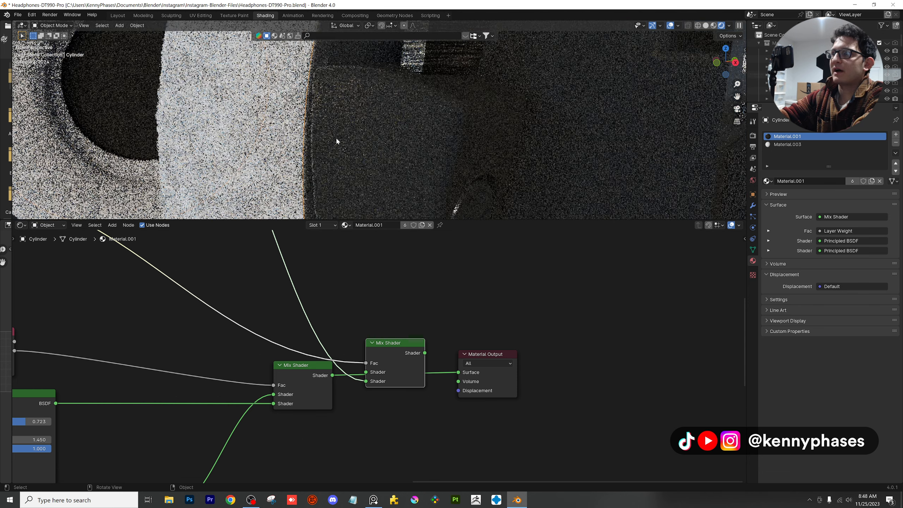
scroll(410, 138, up, 1)
scroll(407, 131, up, 3)
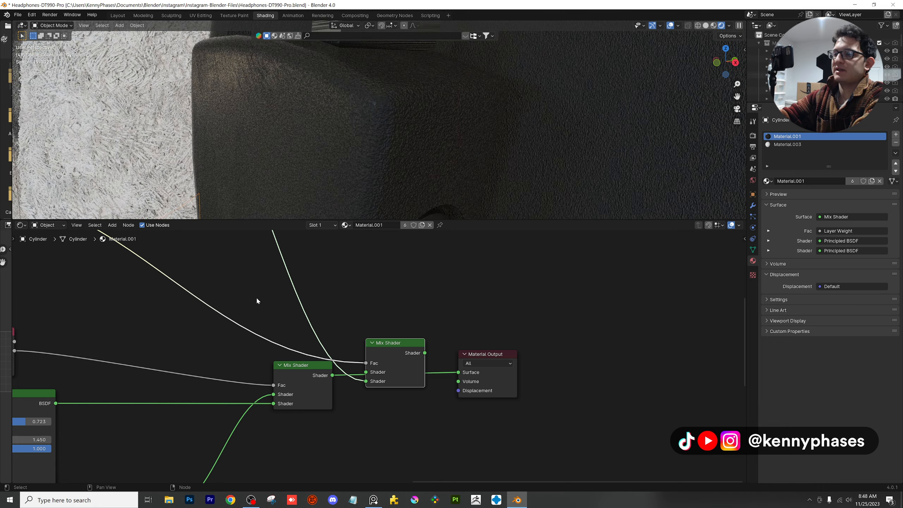
scroll(257, 303, down, 5)
middle_drag(250, 453, 424, 259)
middle_drag(268, 340, 301, 351)
scroll(199, 379, up, 2)
middle_drag(195, 380, 359, 356)
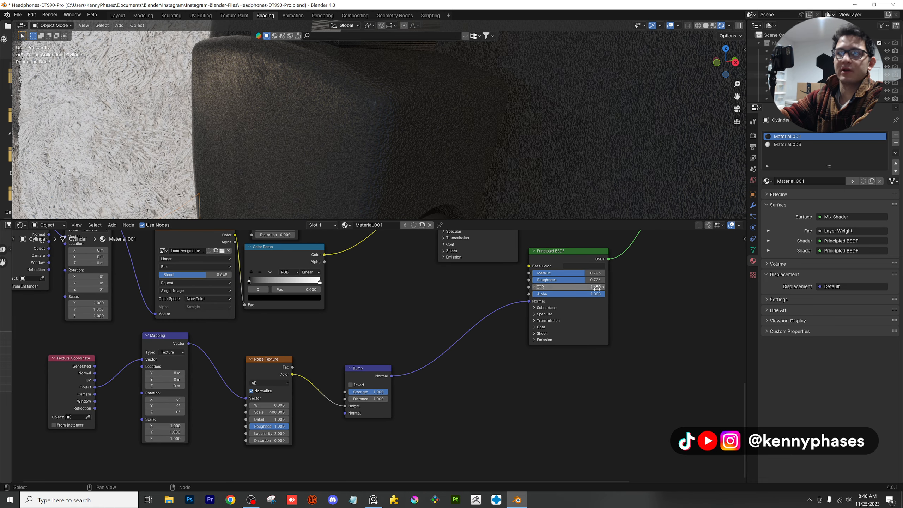
middle_drag(597, 288, 546, 333)
scroll(415, 166, down, 6)
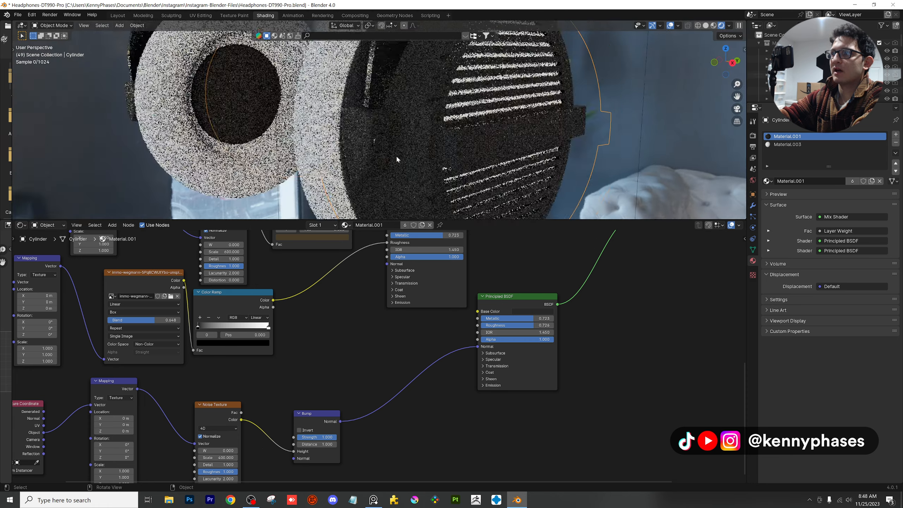
middle_drag(397, 159, 430, 121)
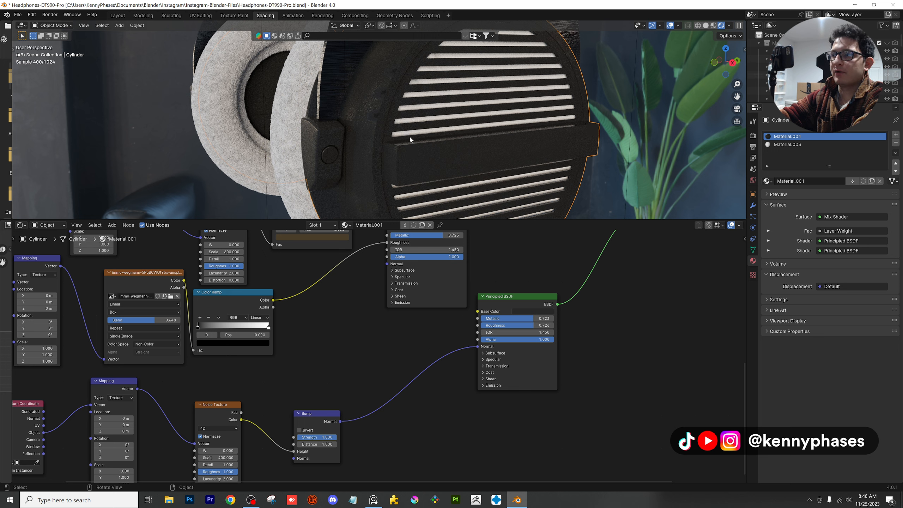
Copy the scratch image texture from the grille bar's Material.001, together with its Texture Coordinate, Mapping and Color Ramp nodes
click(435, 160)
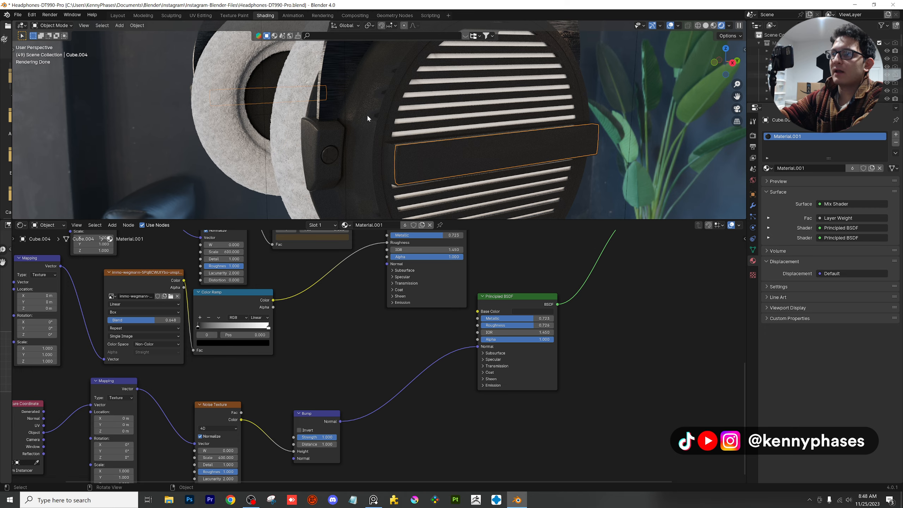
middle_drag(407, 97, 416, 165)
middle_drag(361, 333, 464, 371)
drag(248, 377, 99, 359)
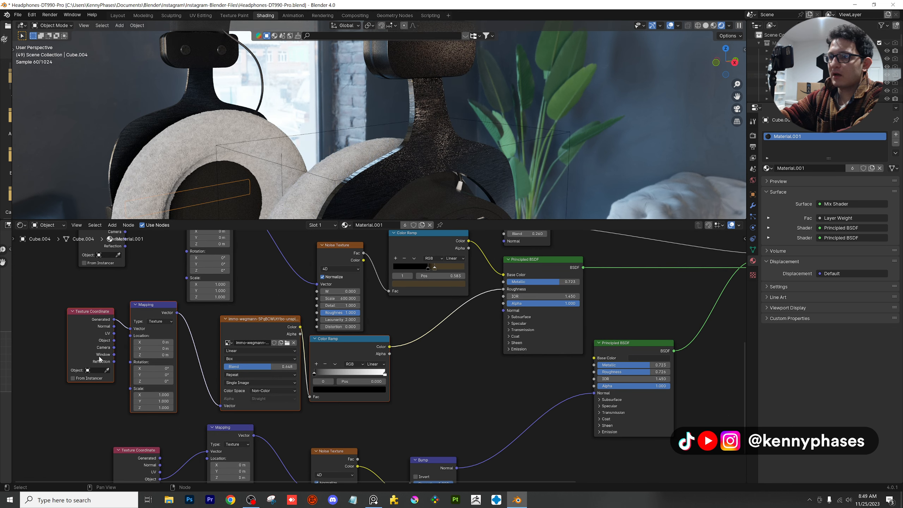
Paste the scratch texture nodes into the slider block's Material.002 and link the Color Ramp to the Glossy BSDF roughness
click(434, 74)
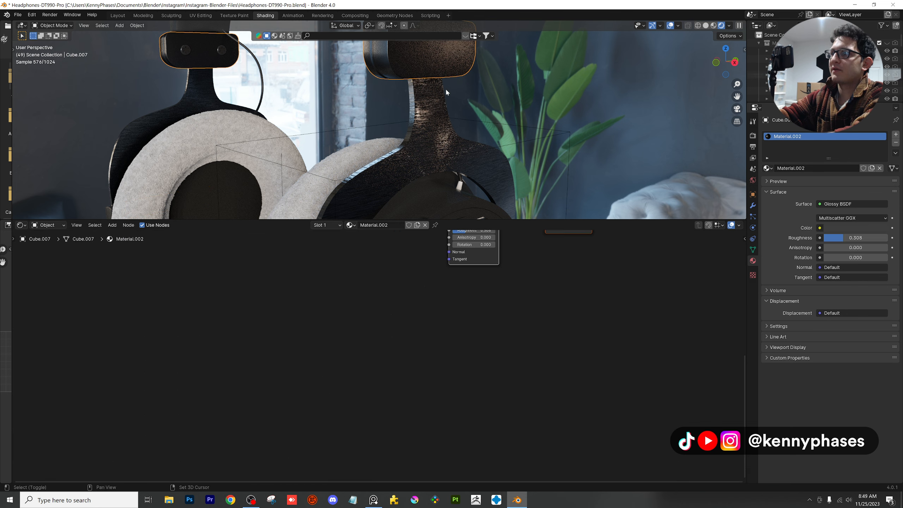
key(KP_Decimal)
middle_drag(414, 294, 400, 376)
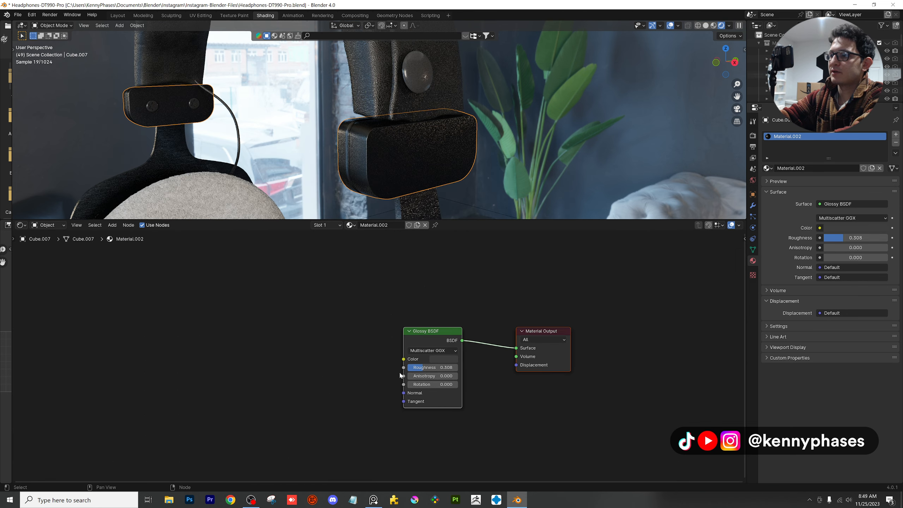
scroll(401, 377, up, 1)
key(ctrl+v)
key(g)
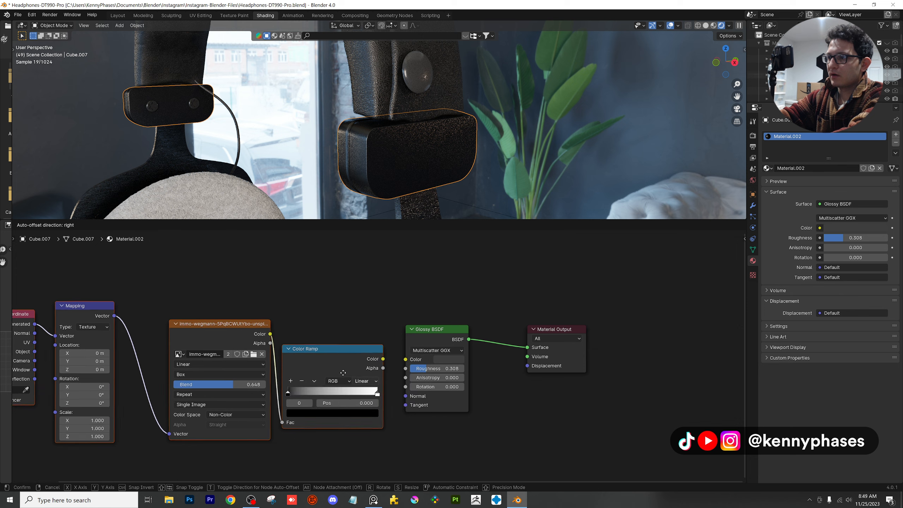
click(326, 366)
drag(412, 370, 412, 369)
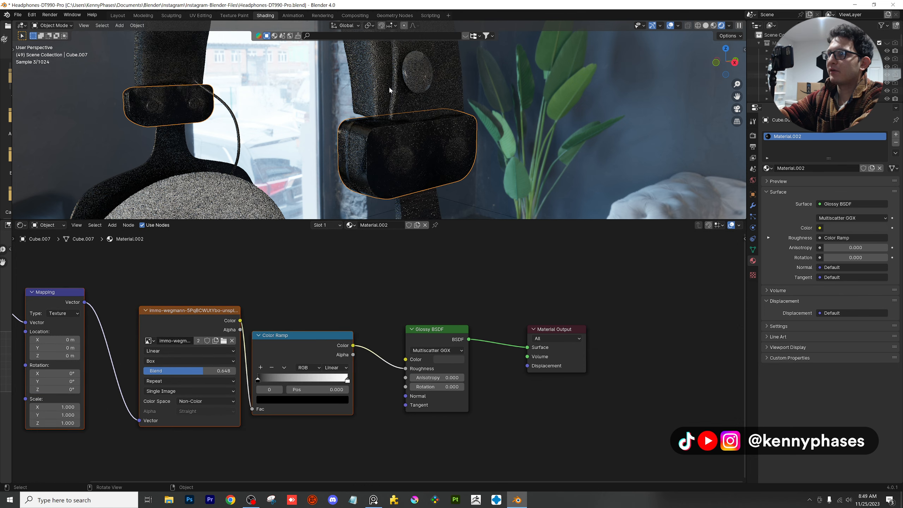
Try a Mapping scale of 0.4 on all three axes for the slider block's scratch texture
scroll(425, 192, up, 4)
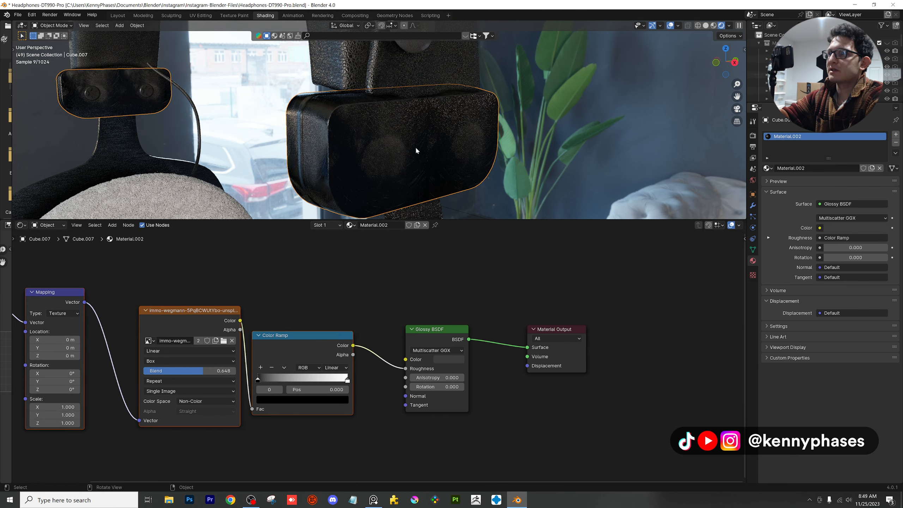
middle_drag(363, 323, 411, 315)
scroll(428, 165, up, 2)
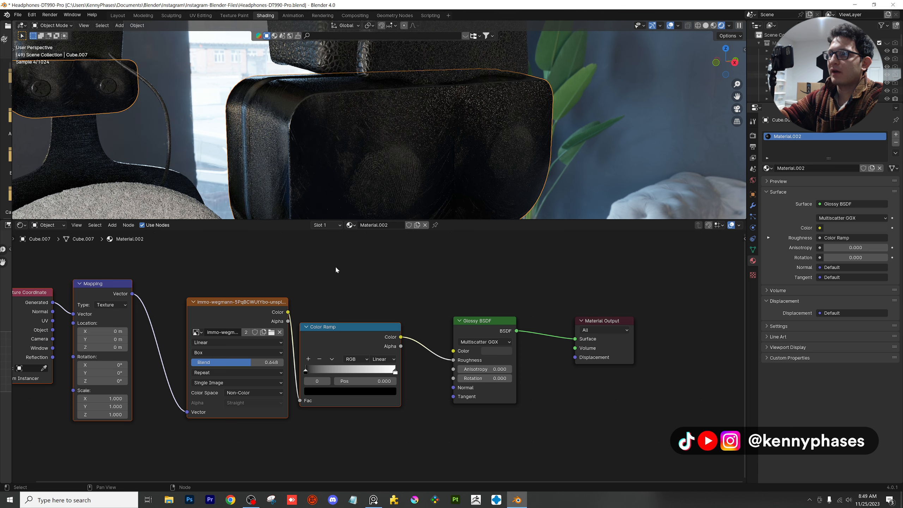
click(124, 398)
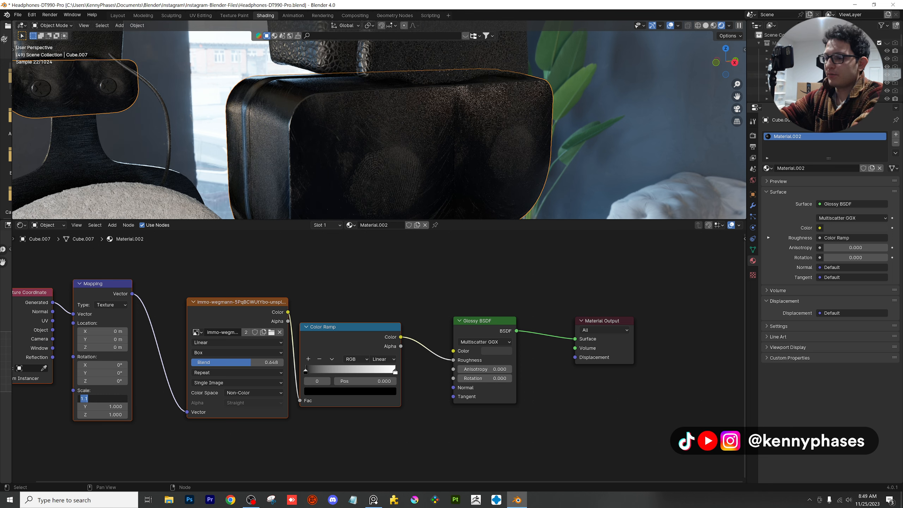
text(0.4)
key(Return)
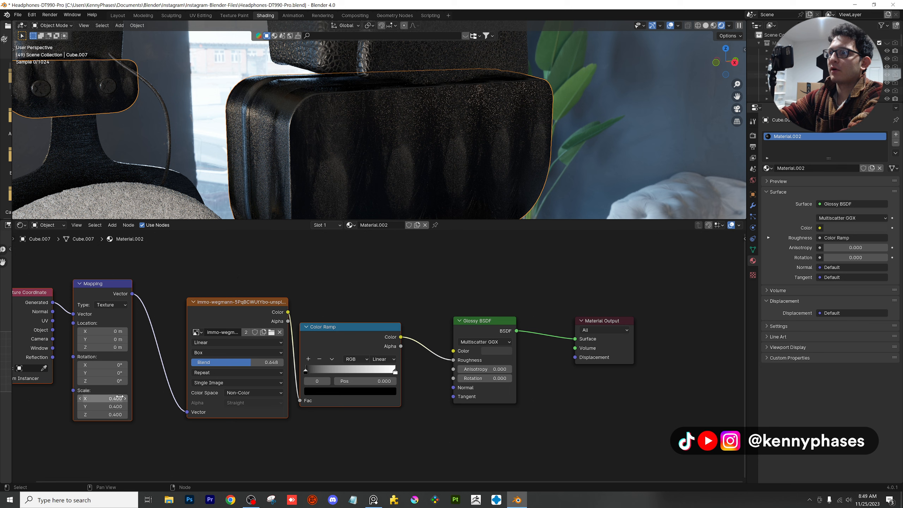
Set the Mapping scale of the slider block's scratch texture to 2 on all three axes
text(2)
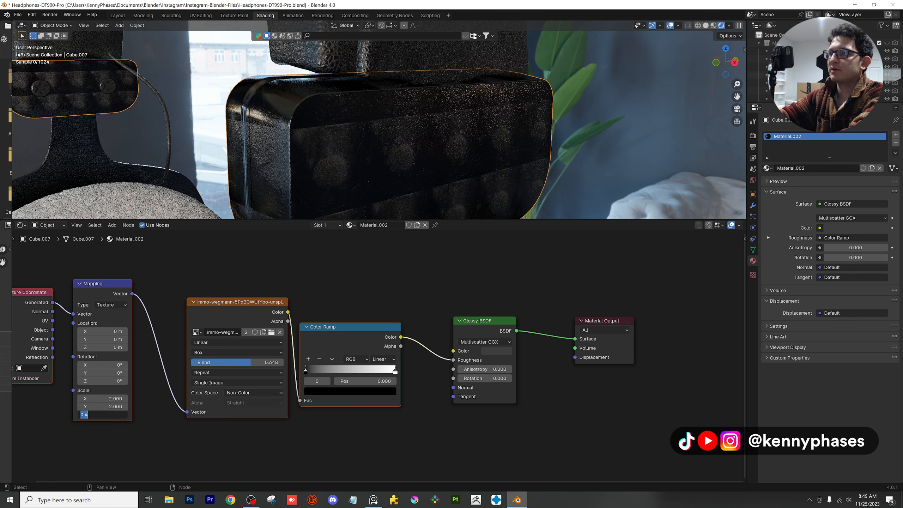
key(Return)
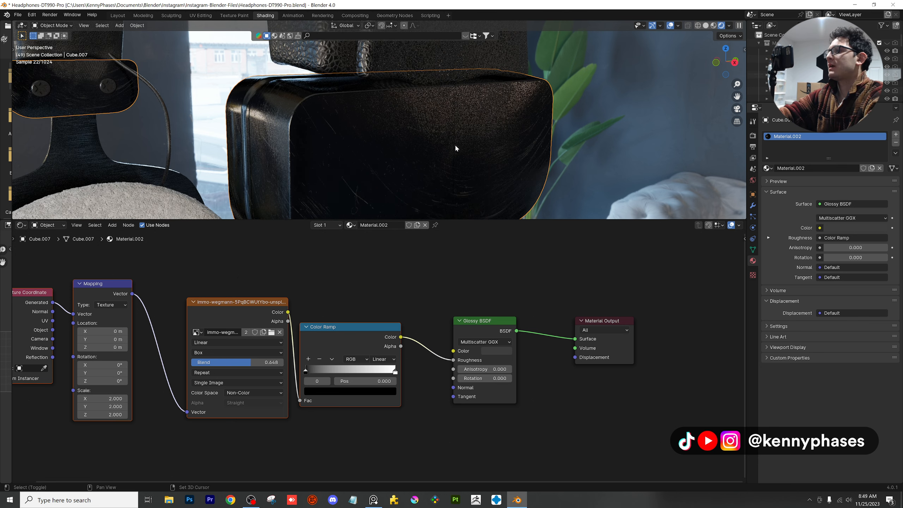
middle_drag(455, 144, 410, 147)
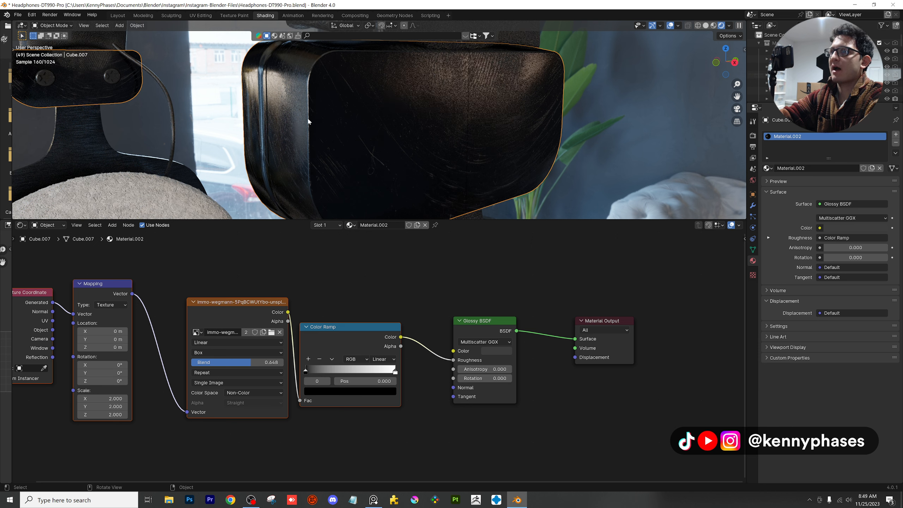
Try moving the roughness Color Ramp's white stop to 0.710 and its black stop to 0.021
mouse_move(393, 376)
mouse_down()
mouse_move(383, 375)
mouse_move(390, 376)
mouse_up()
click(393, 374)
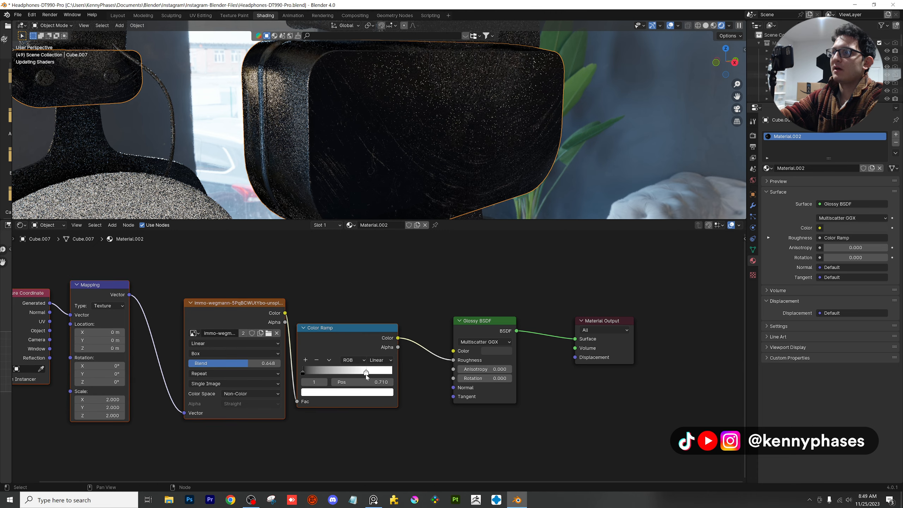
mouse_move(303, 372)
mouse_down()
mouse_move(320, 372)
mouse_move(305, 374)
mouse_up()
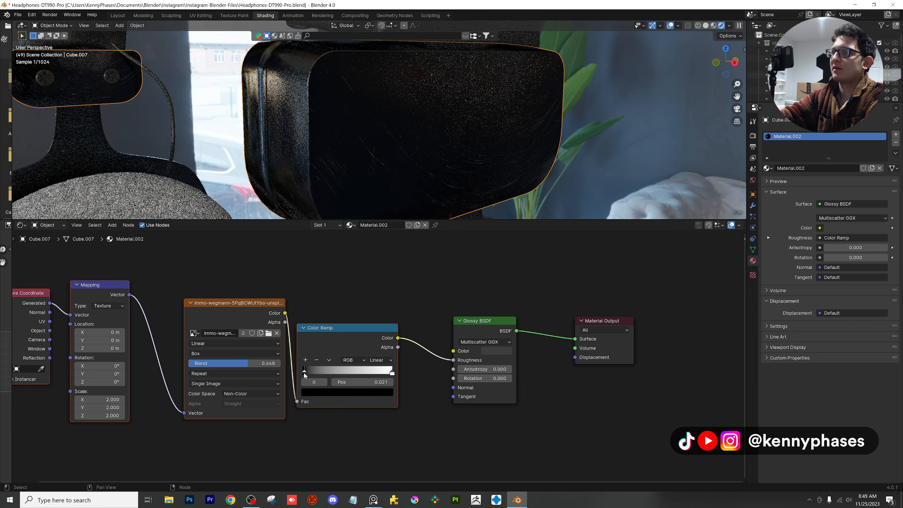
Save the headphones file and check the scratched slider block from farther away
scroll(375, 163, down, 3)
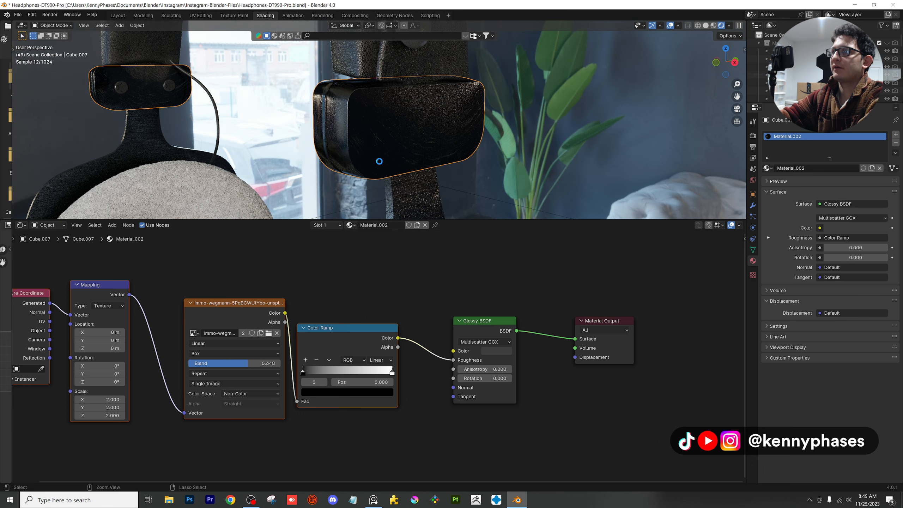
middle_drag(381, 305, 443, 321)
scroll(389, 144, down, 5)
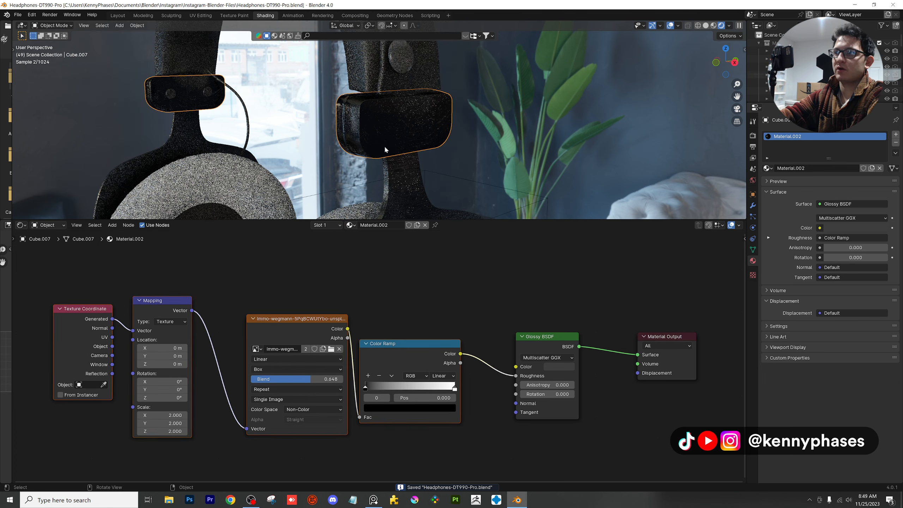
scroll(389, 103, up, 5)
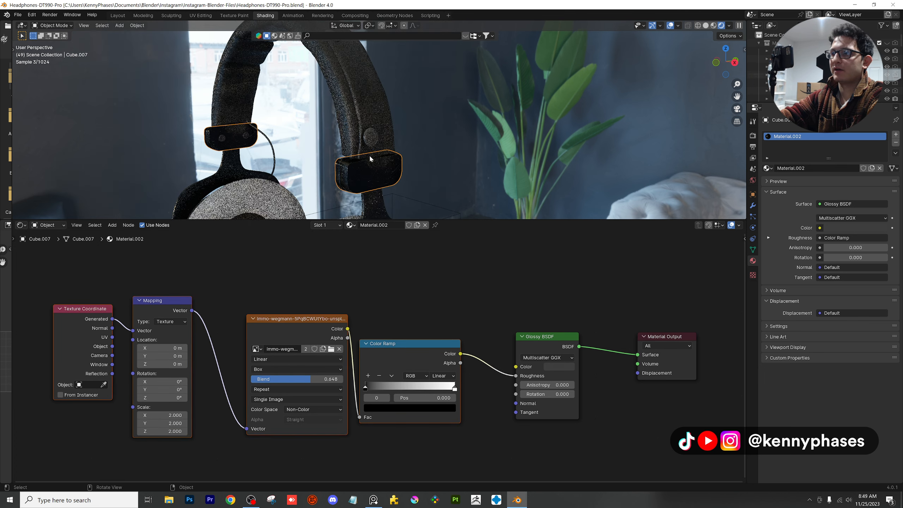
Copy the Texture Coordinate, Mapping, scratch image and Color Ramp nodes from the slider block's Material.002
shift+middle_drag(382, 155, 375, 113)
scroll(389, 113, up, 1)
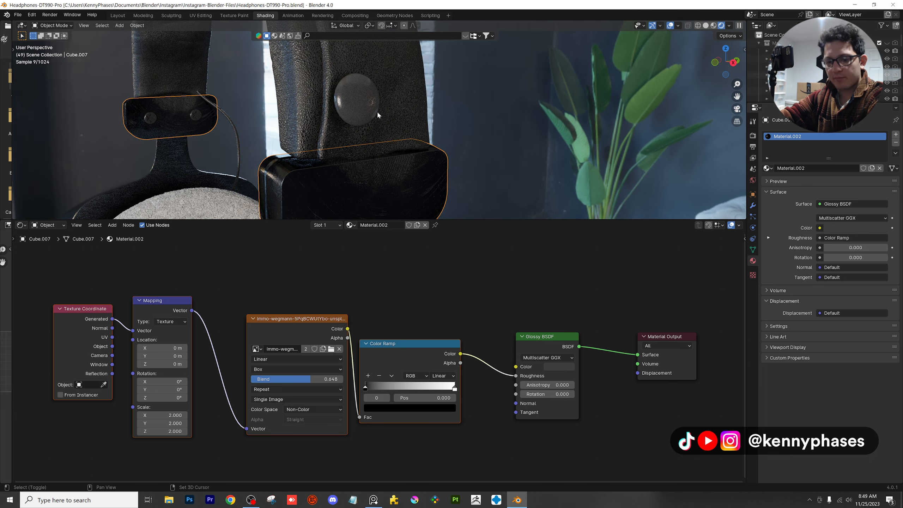
scroll(373, 293, down, 1)
middle_drag(374, 294, 399, 294)
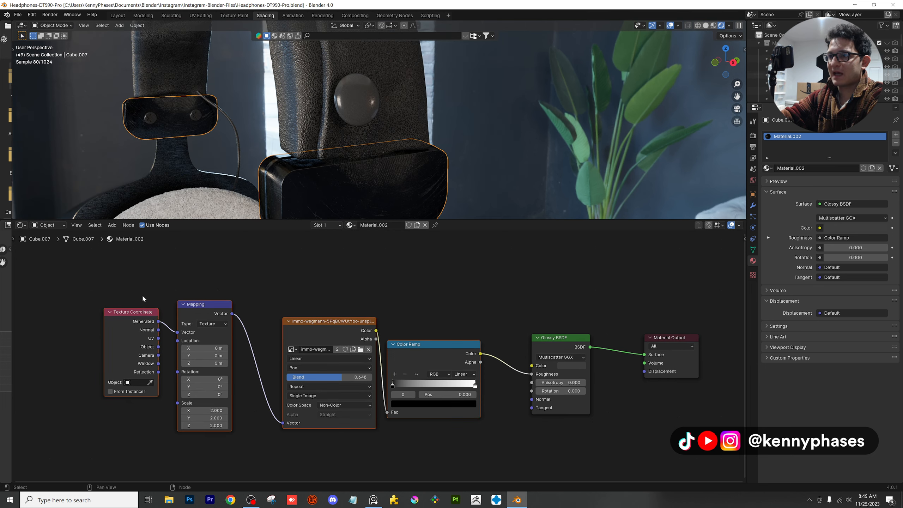
drag(142, 296, 439, 411)
Paste the scratch nodes into the headband button's Buttons material and link the Color Ramp to the Principled BSDF roughness
click(366, 107)
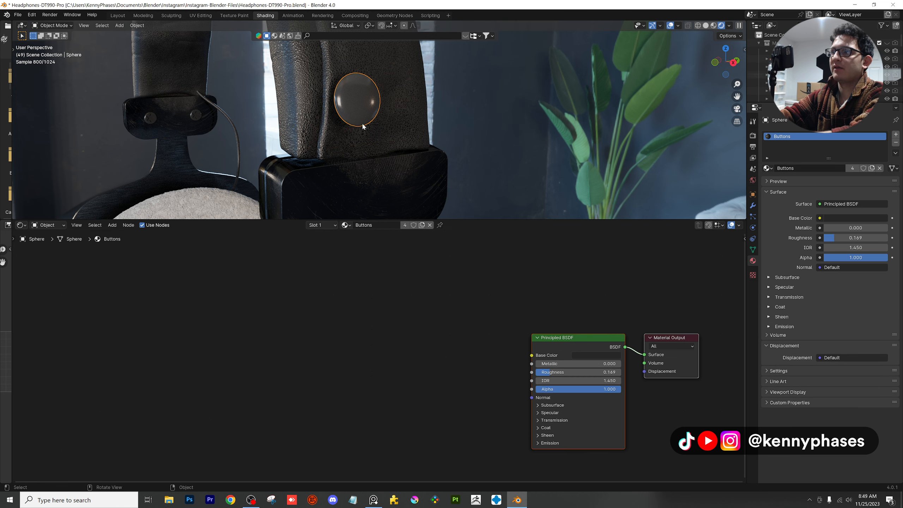
key(ctrl+v)
key(g)
click(379, 368)
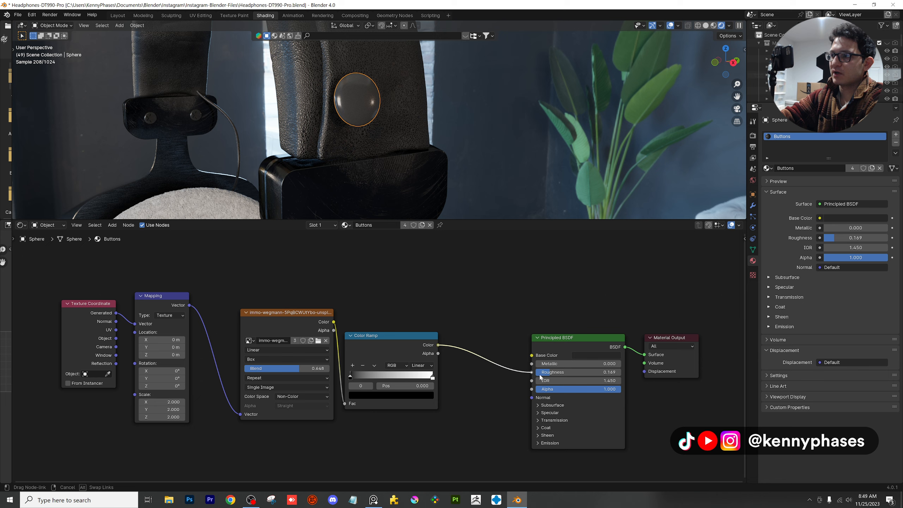
drag(535, 376, 532, 372)
Move the button's roughness Color Ramp stops to 0.228 for black and 0.611 for white
scroll(403, 107, up, 3)
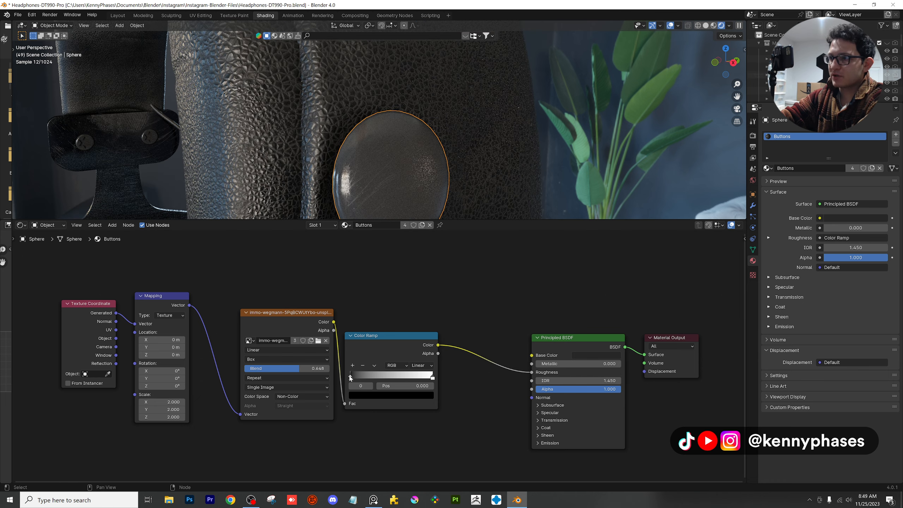
drag(352, 377, 373, 376)
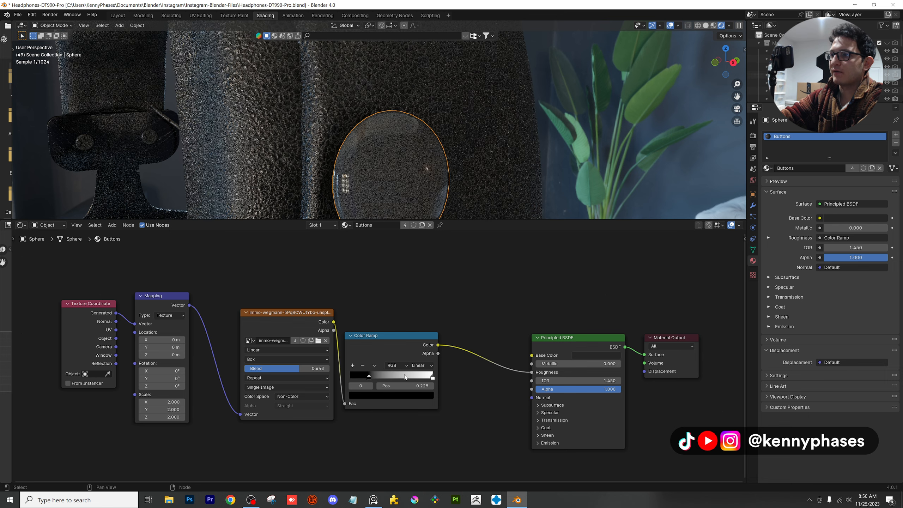
drag(432, 376, 406, 378)
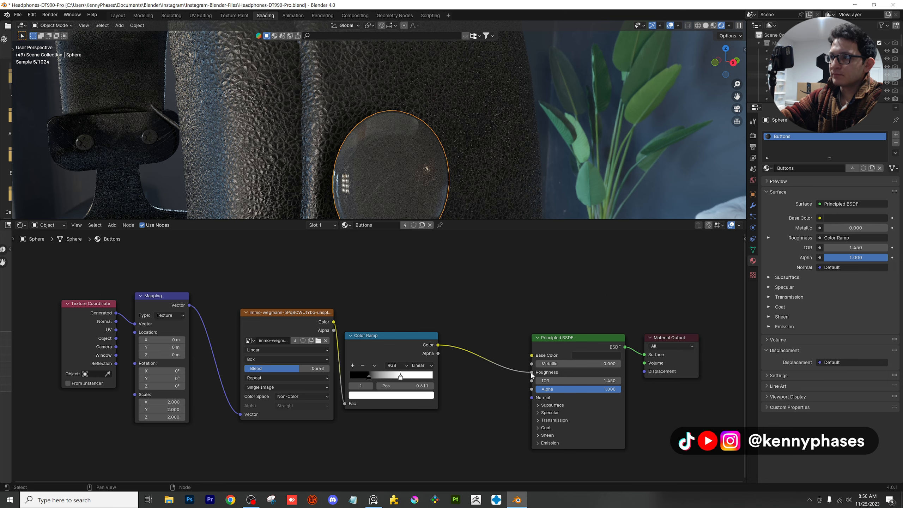
Set the headband button's base color to black and check its scratches up close and from farther away
click(602, 355)
click(651, 300)
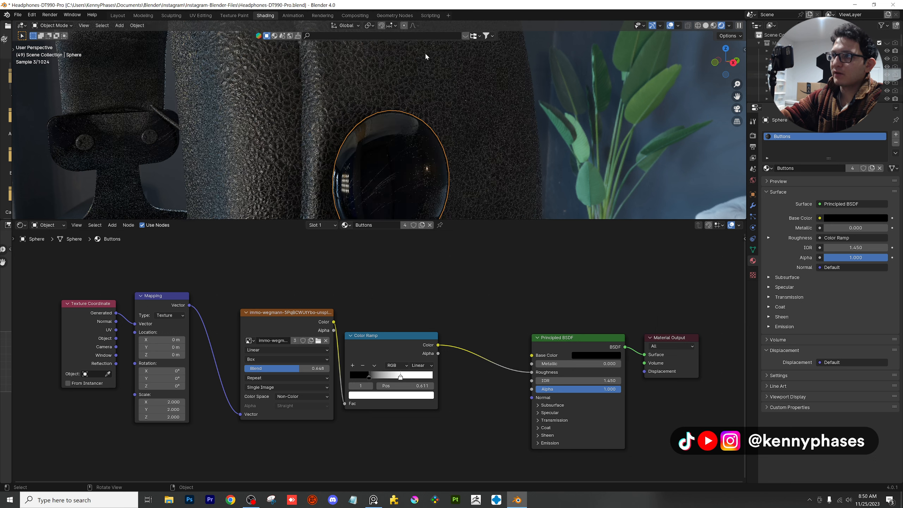
middle_drag(445, 129, 449, 107)
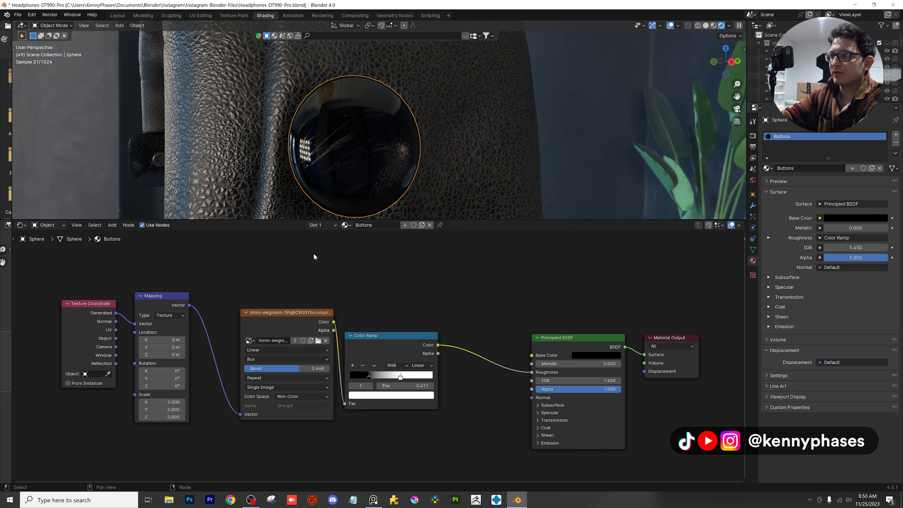
scroll(349, 161, down, 5)
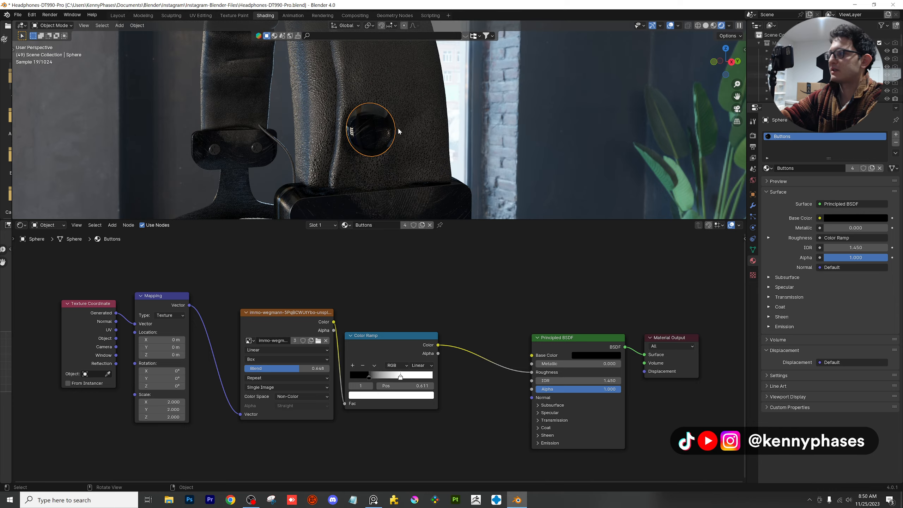
middle_drag(398, 131, 309, 147)
scroll(432, 133, up, 4)
scroll(395, 131, up, 2)
scroll(351, 143, up, 1)
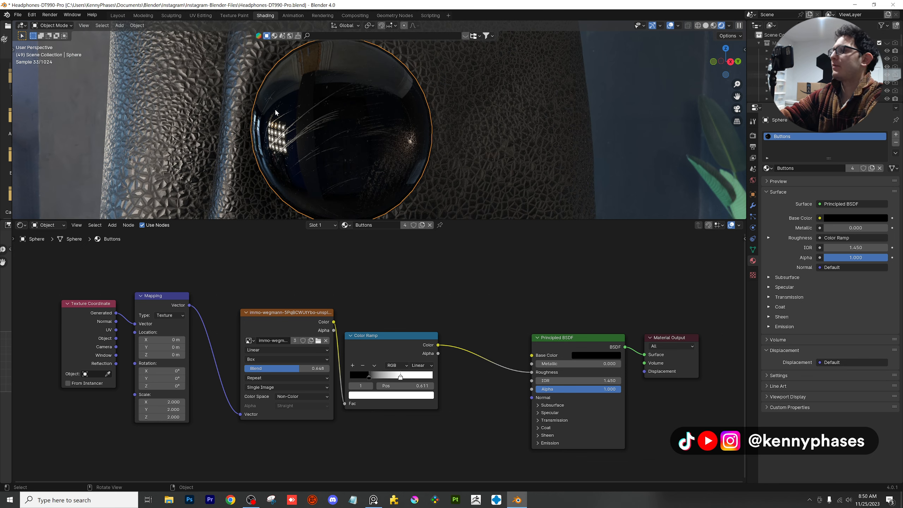
scroll(346, 132, down, 8)
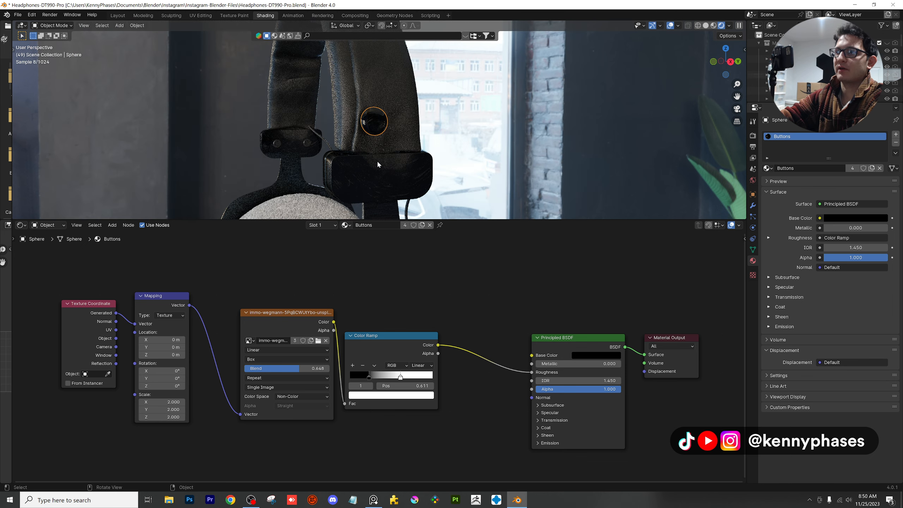
Enlarge the 3D viewport to show the whole headphones and save the file
drag(469, 221, 501, 367)
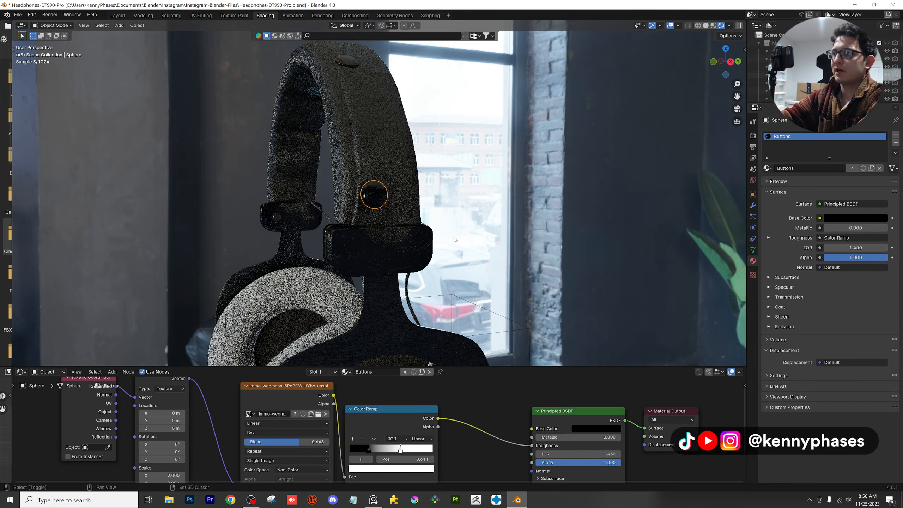
scroll(472, 210, down, 3)
shift+middle_drag(457, 271, 425, 224)
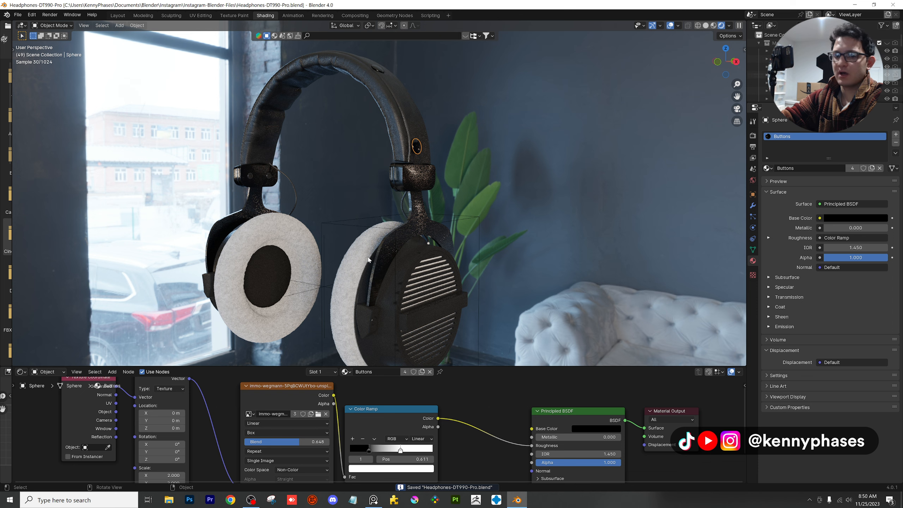
Darken the base color of the ear cushions' Material to a mid grey and save the file in the Layout workspace
click(365, 277)
middle_drag(451, 446, 332, 435)
click(477, 419)
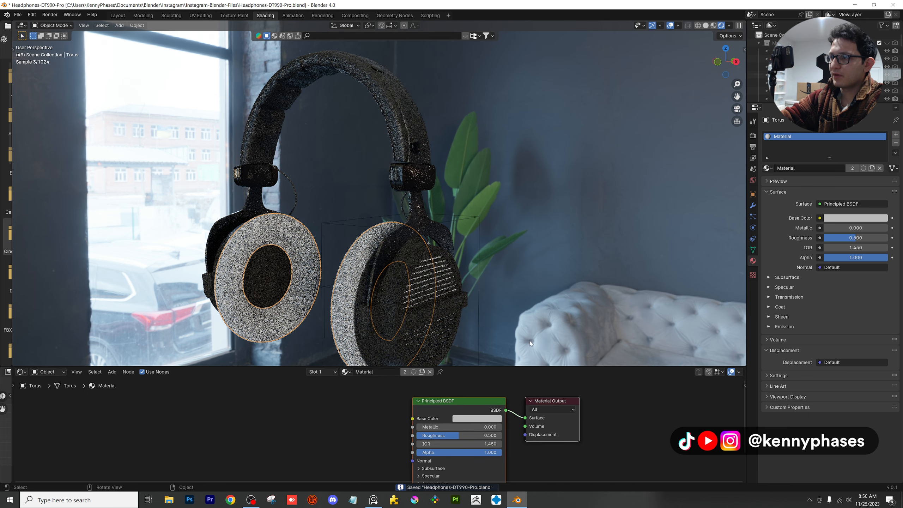
click(492, 419)
drag(531, 318, 531, 334)
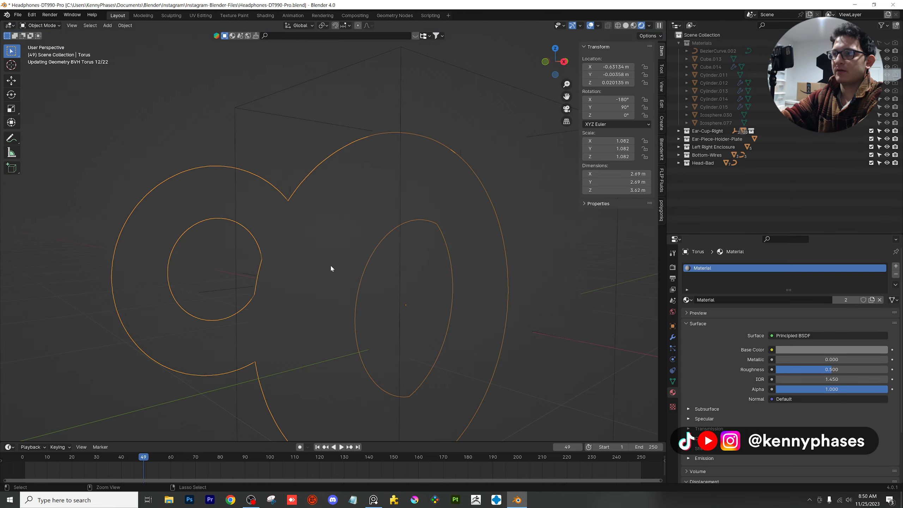
key(ctrl+s)
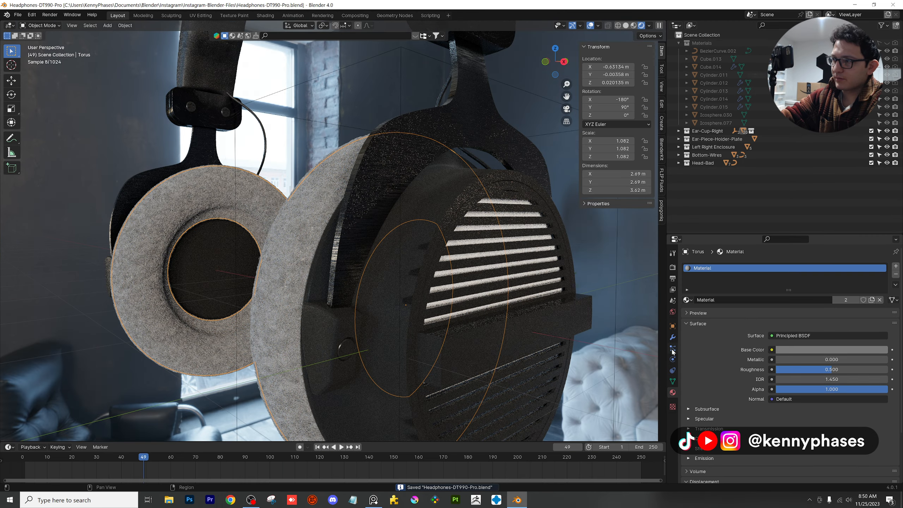
Open the ear cushions' particle settings, save the file and inspect the cushion hair from several sides
click(672, 349)
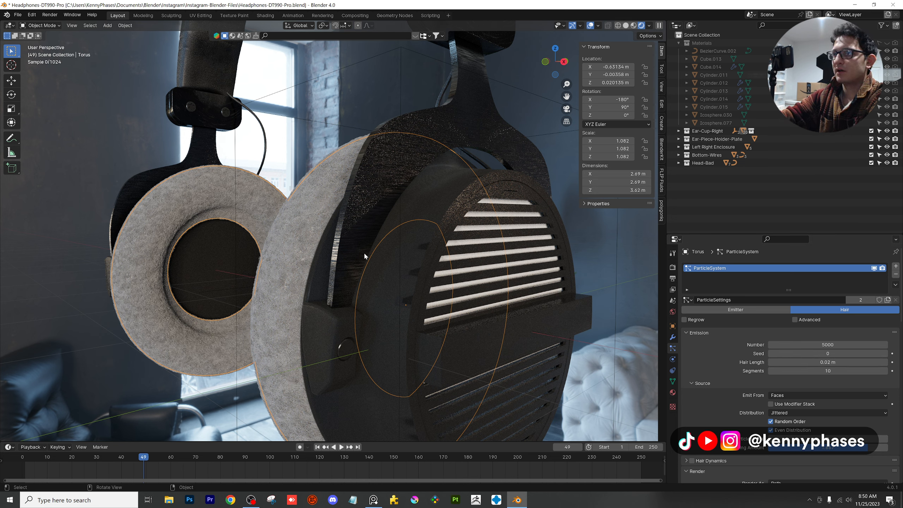
key(ctrl+s)
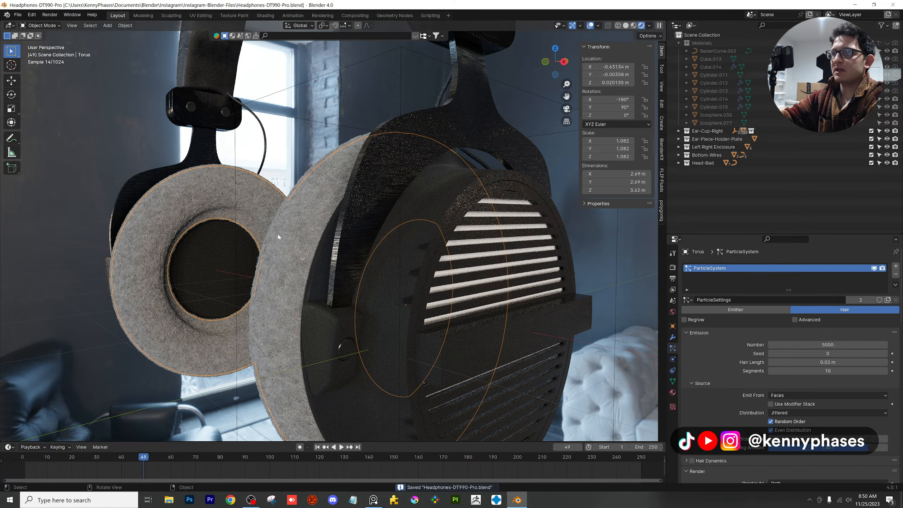
middle_drag(295, 244, 447, 239)
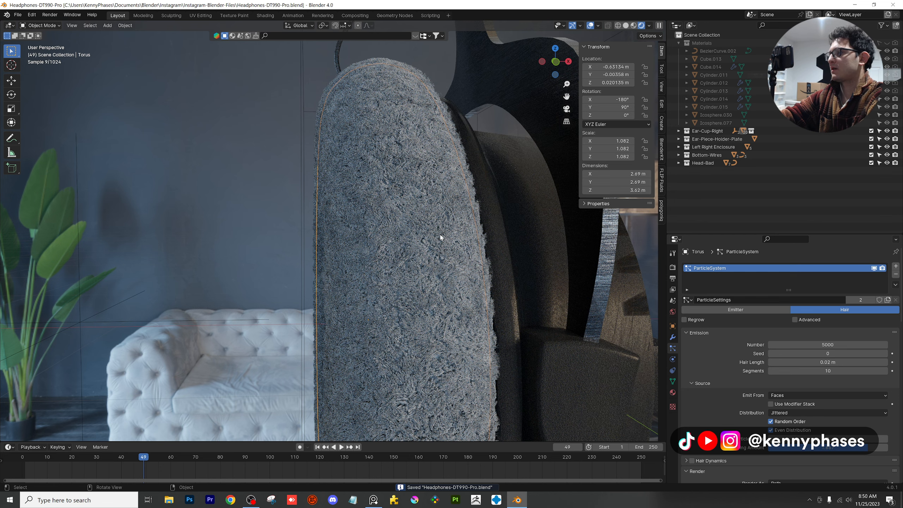
scroll(400, 231, down, 5)
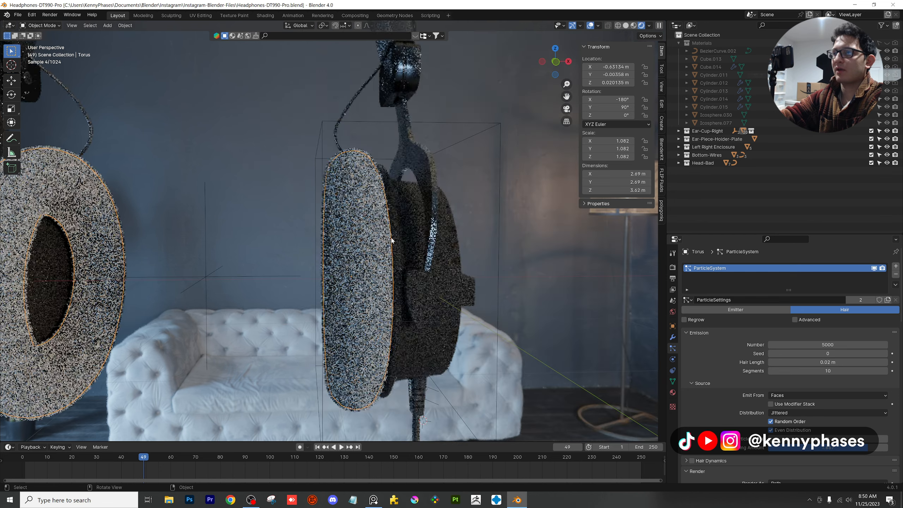
middle_drag(394, 237, 307, 244)
middle_drag(353, 219, 356, 249)
key(ctrl+s)
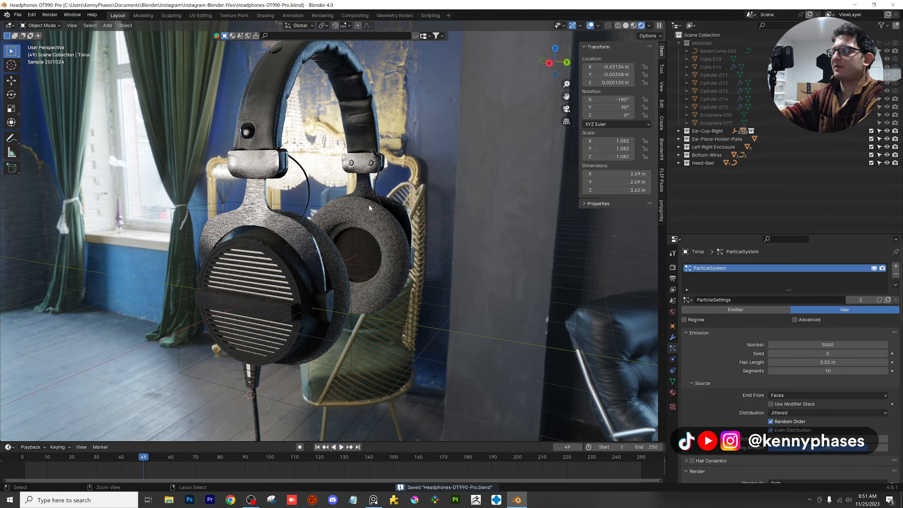
middle_drag(368, 204, 434, 195)
scroll(412, 205, up, 5)
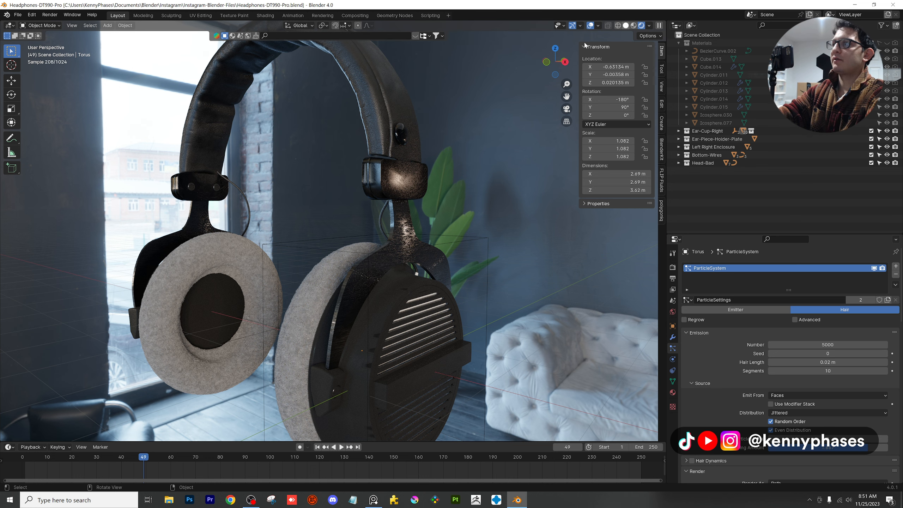
Switch to solid shading, add two new collections to the scene and rename the first one Camera
click(626, 26)
click(678, 43)
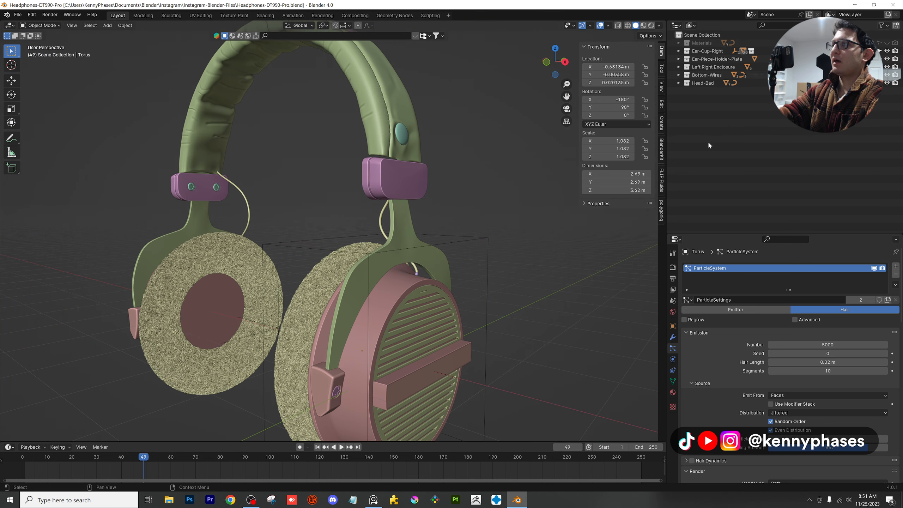
right_click(709, 145)
right_click(688, 115)
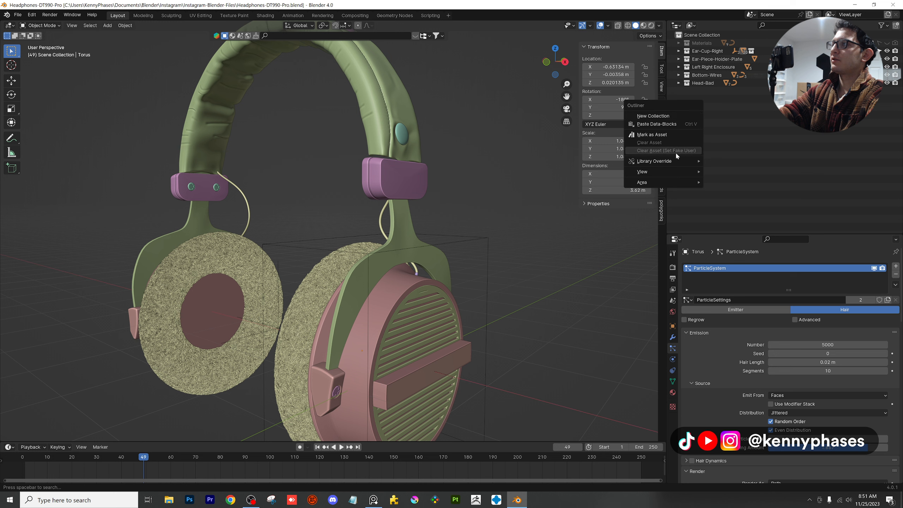
right_click(738, 115)
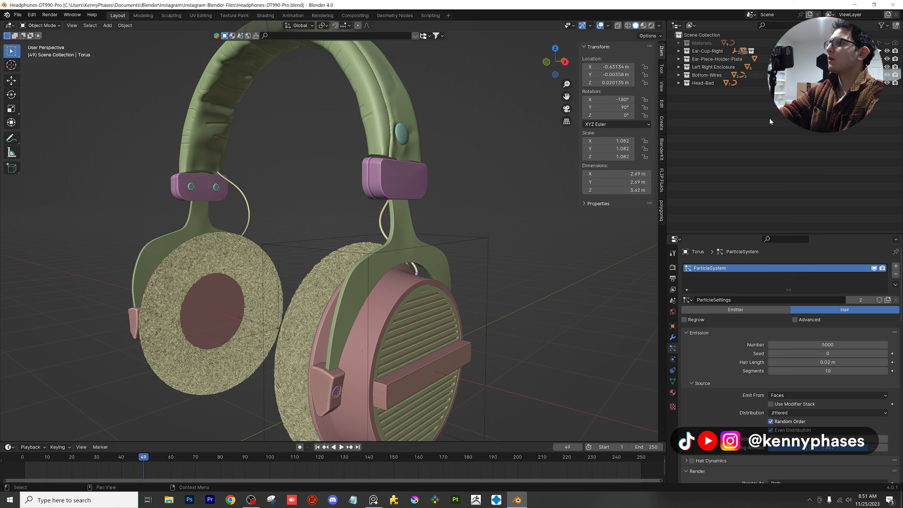
right_click(769, 117)
click(730, 107)
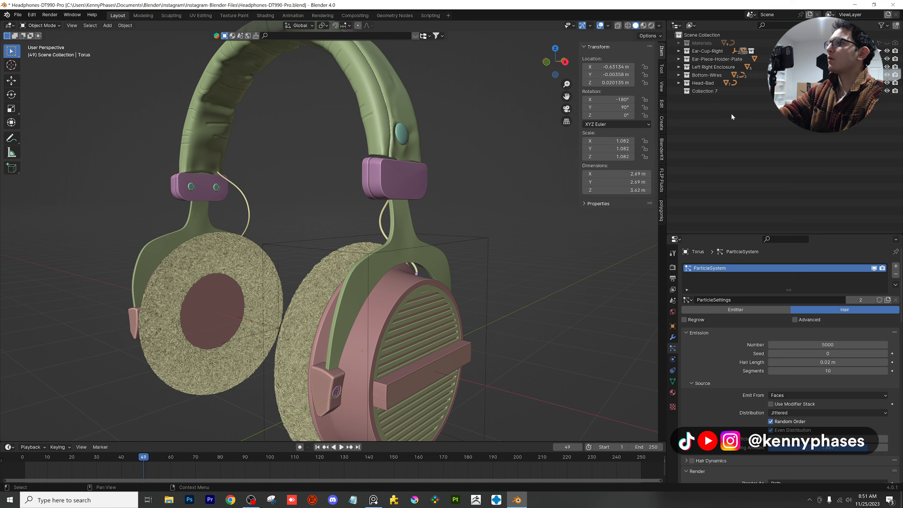
right_click(728, 112)
click(728, 113)
double_click(705, 92)
text(Camera)
key(Return)
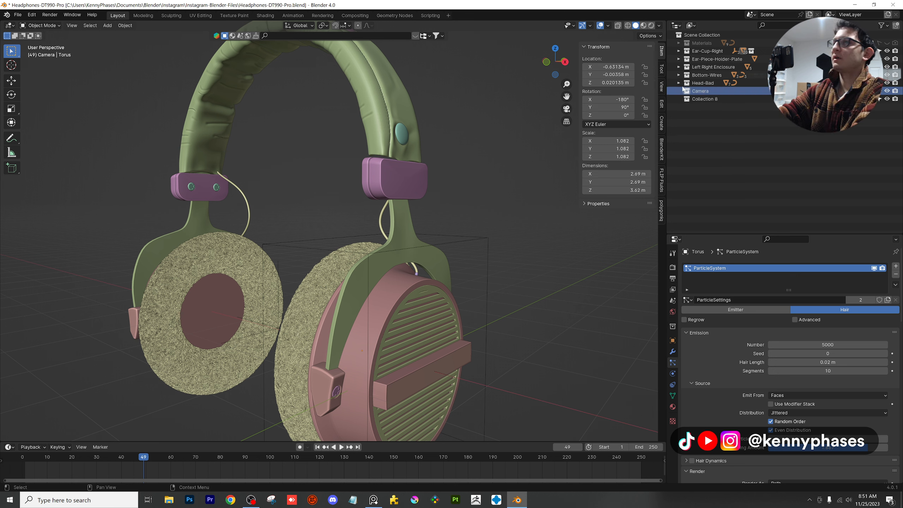
Add a camera to the Camera collection
click(107, 26)
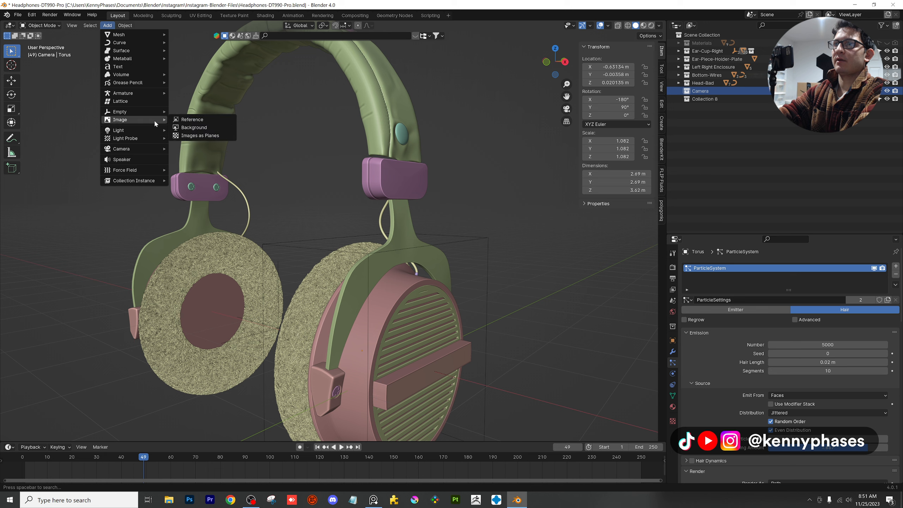
mouse_move(139, 150)
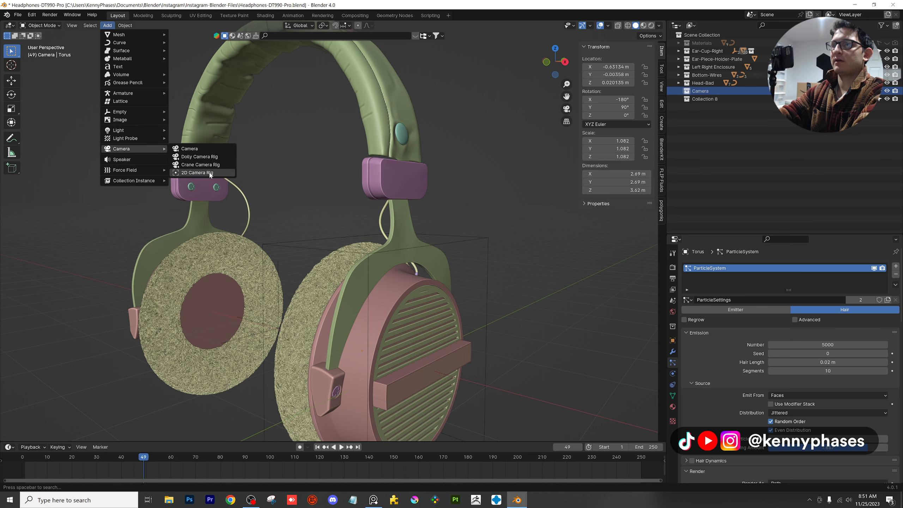
click(192, 149)
scroll(300, 206, down, 6)
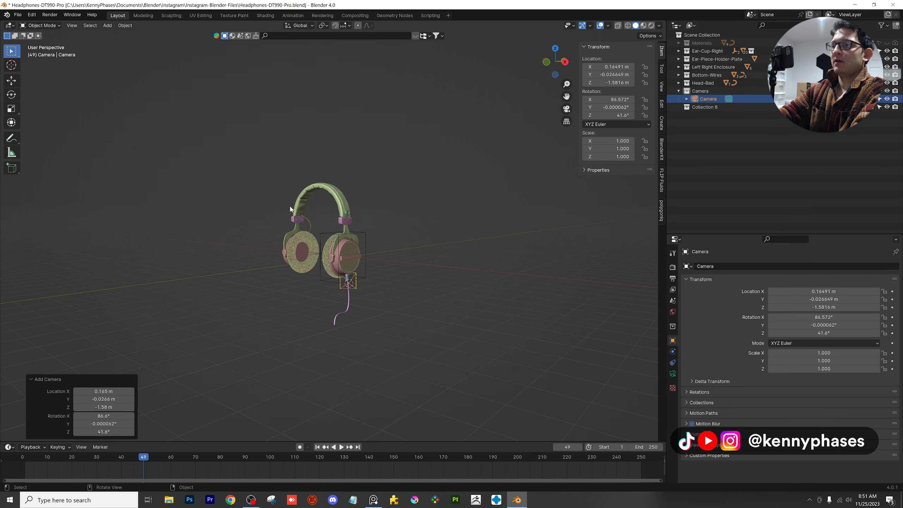
From the top view, move the camera away from the headphones to about X 6.67 m, Y -7.67 m
middle_drag(301, 206, 453, 117)
click(555, 57)
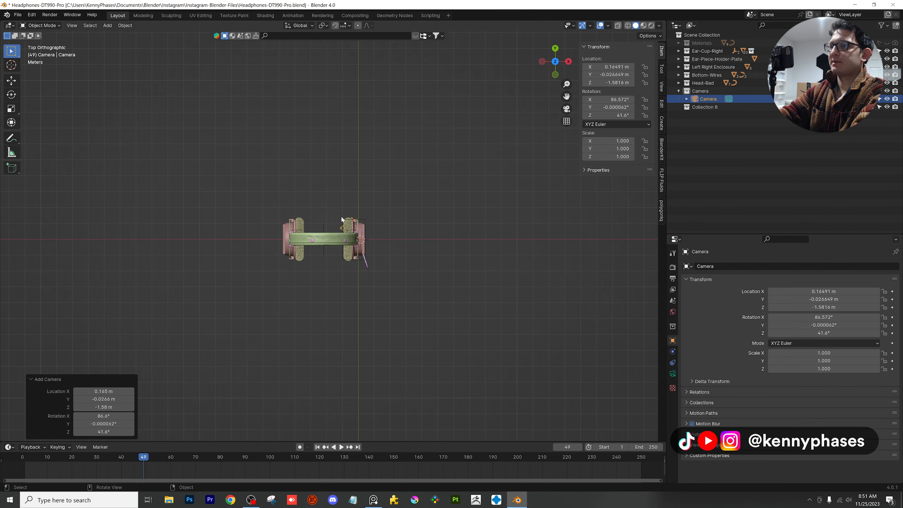
key(g)
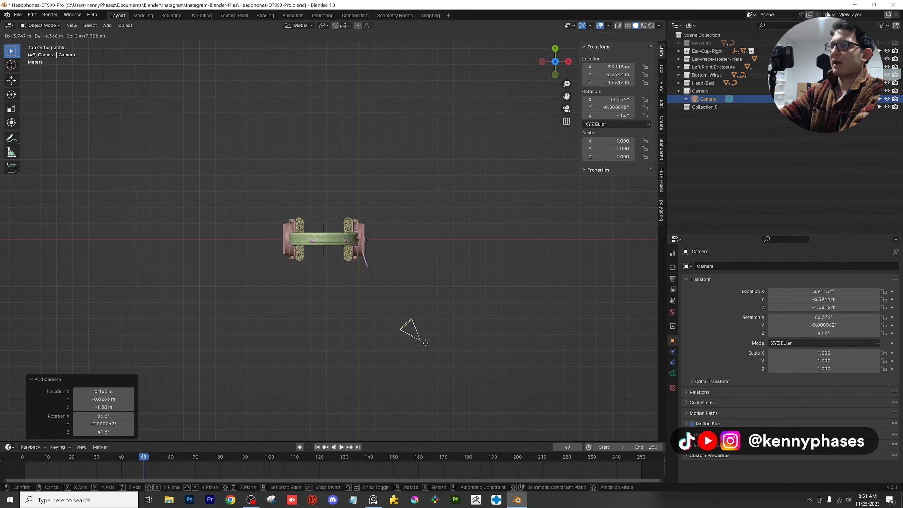
click(454, 351)
middle_drag(453, 350, 413, 284)
Look through the camera, center the headphones by moving it to about X 5.52, Y -8.39, Z 2.11 m, and save
click(568, 109)
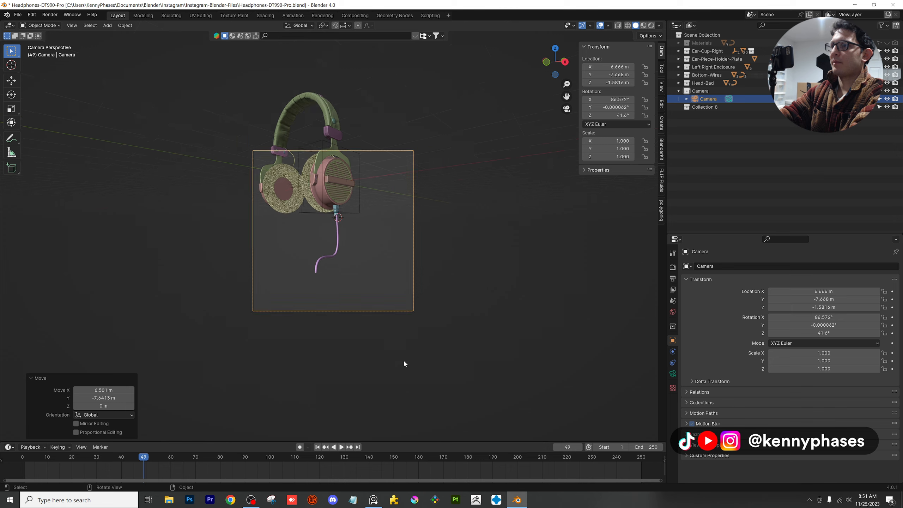
key(g)
click(362, 253)
scroll(362, 253, up, 5)
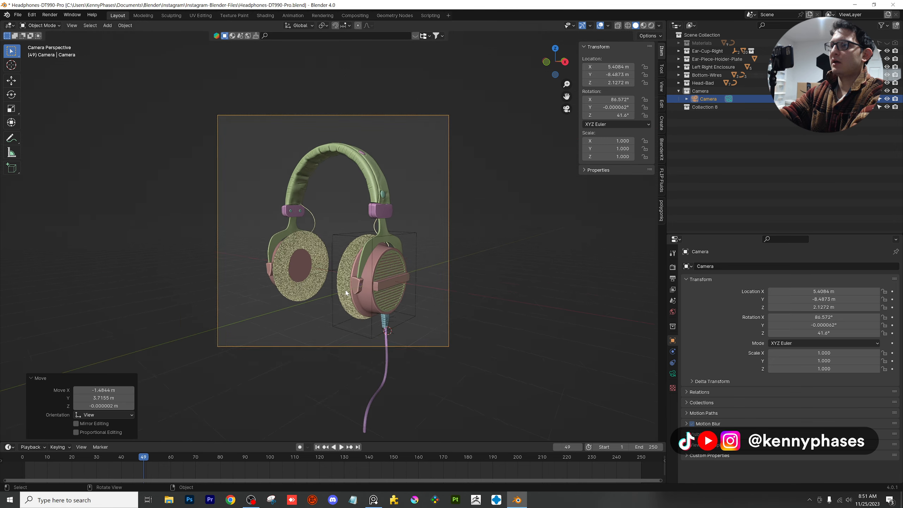
key(g)
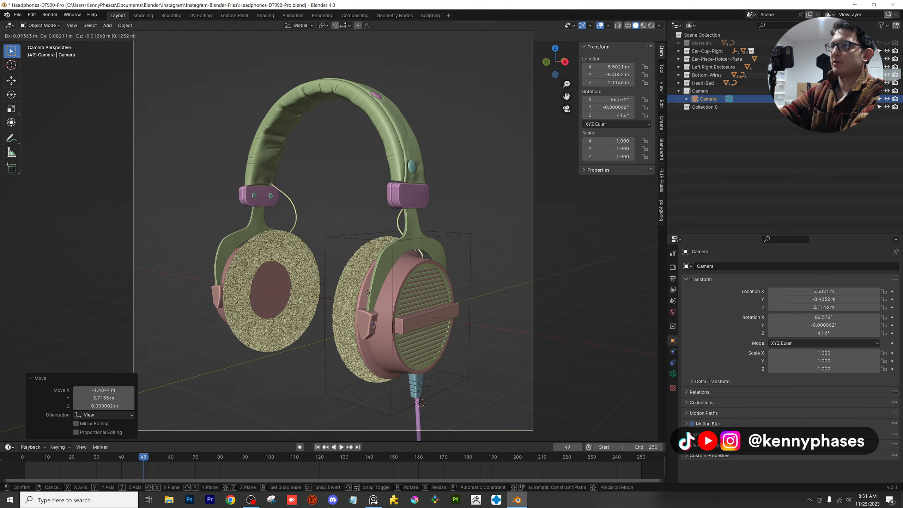
click(369, 292)
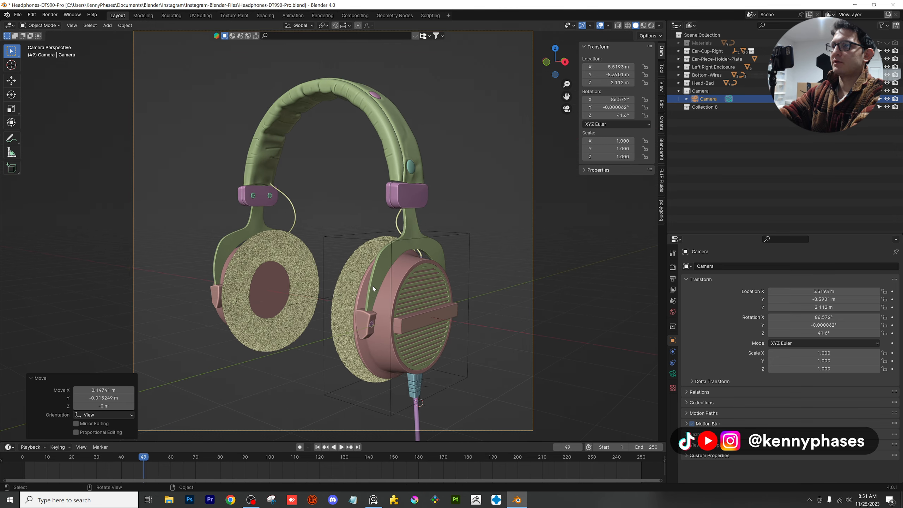
scroll(600, 345, down, 3)
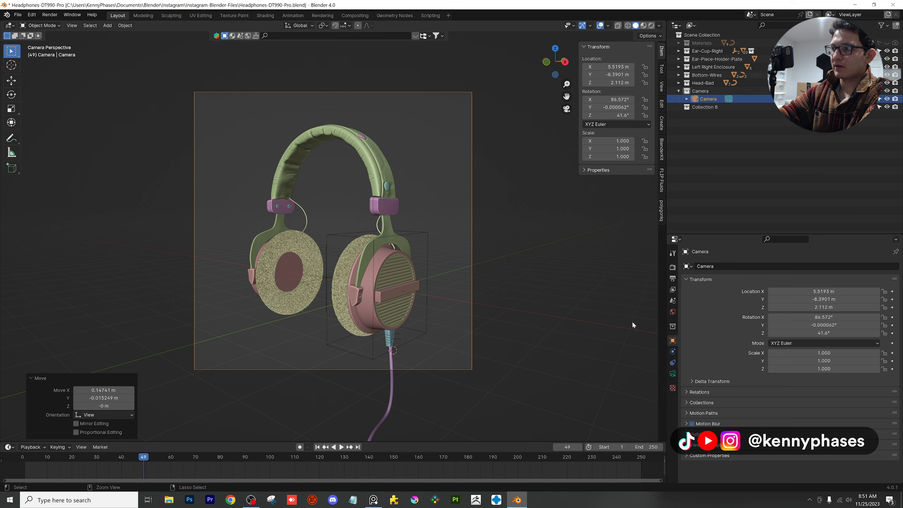
key(ctrl+s)
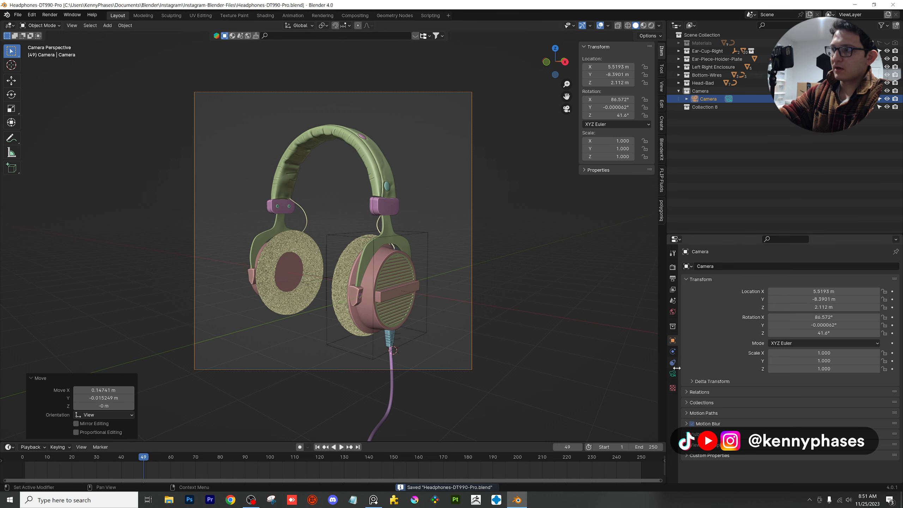
Set the camera's passepartout to 1.000 in its viewport display settings and show the view with rendered shading
click(673, 373)
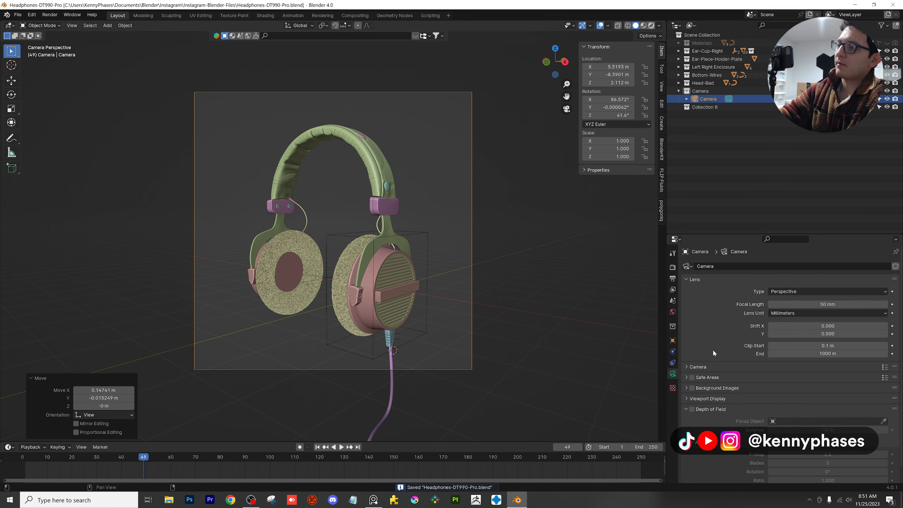
click(716, 398)
scroll(716, 383, down, 5)
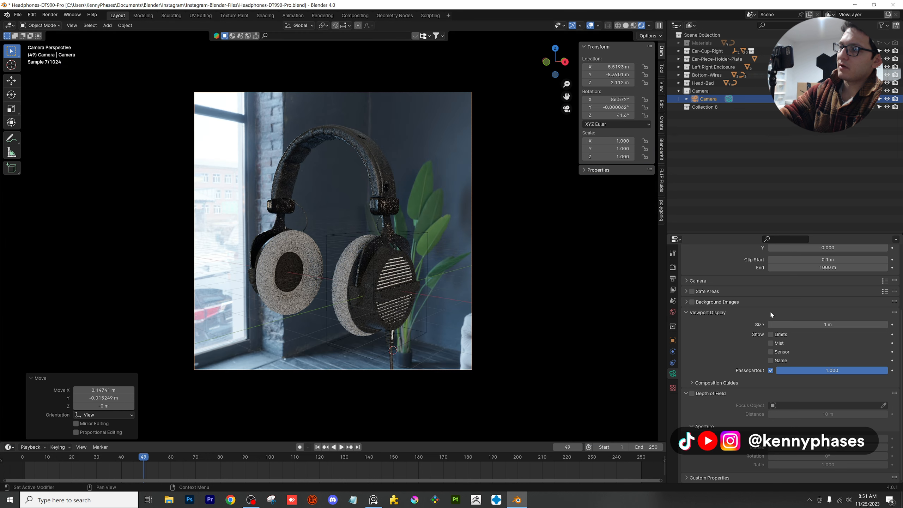
click(771, 313)
scroll(712, 313, up, 5)
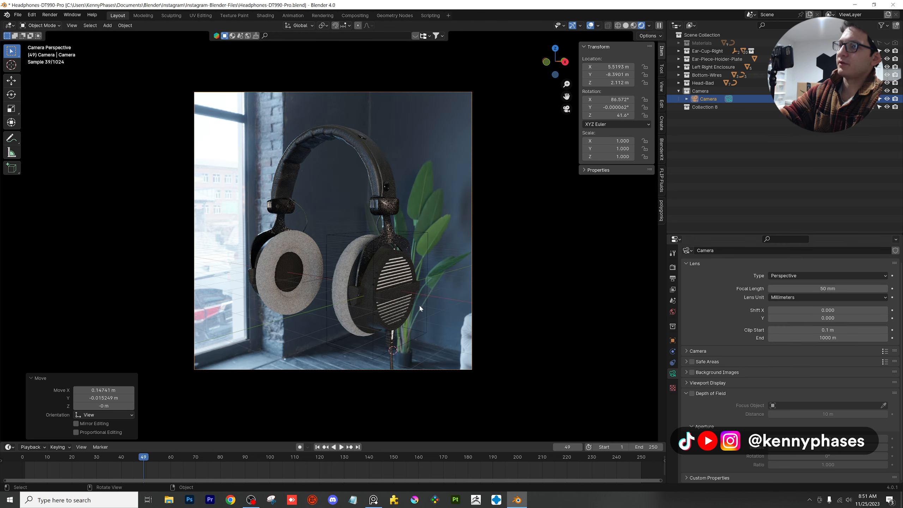
Make the render's film background transparent, collapse the last-operation settings, and save the file
scroll(419, 303, up, 1)
click(672, 266)
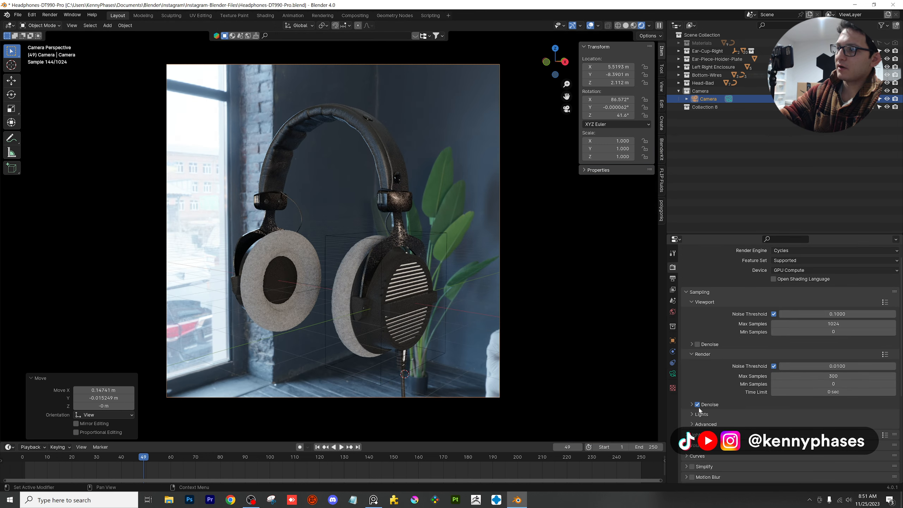
scroll(699, 411, down, 5)
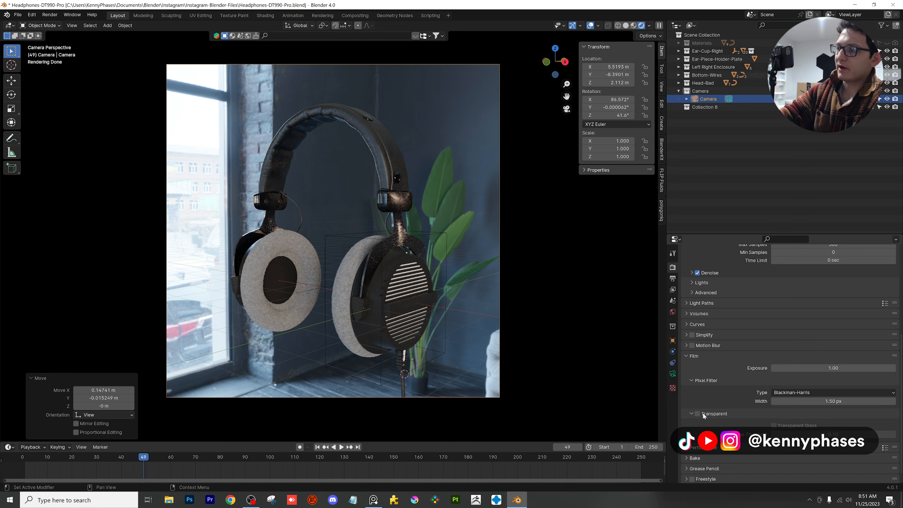
click(697, 414)
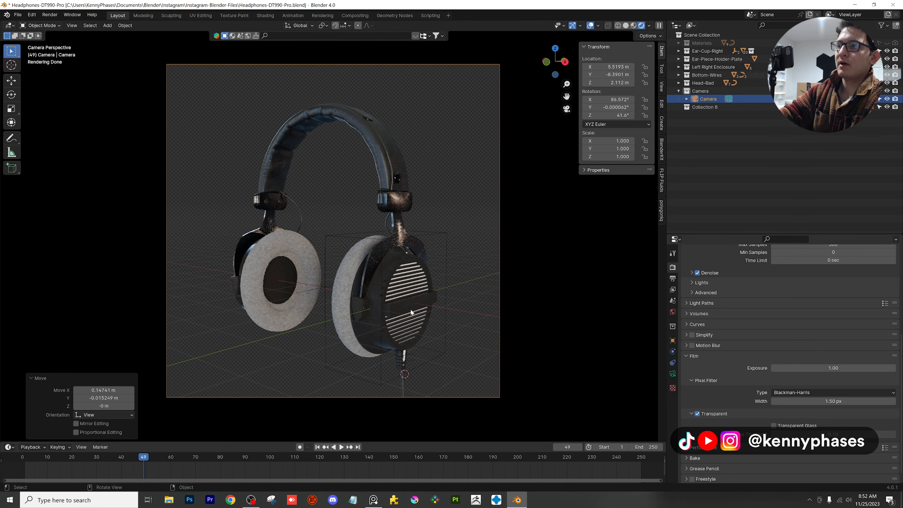
click(28, 379)
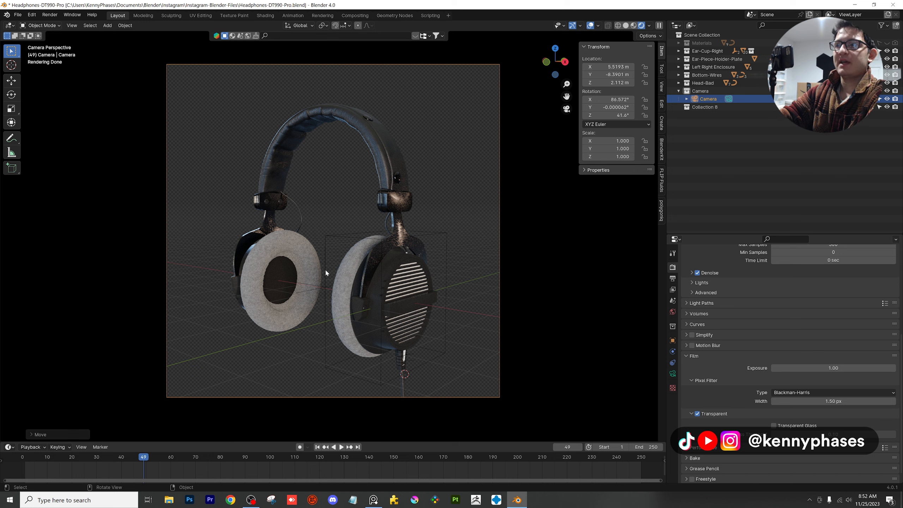
key(ctrl+s)
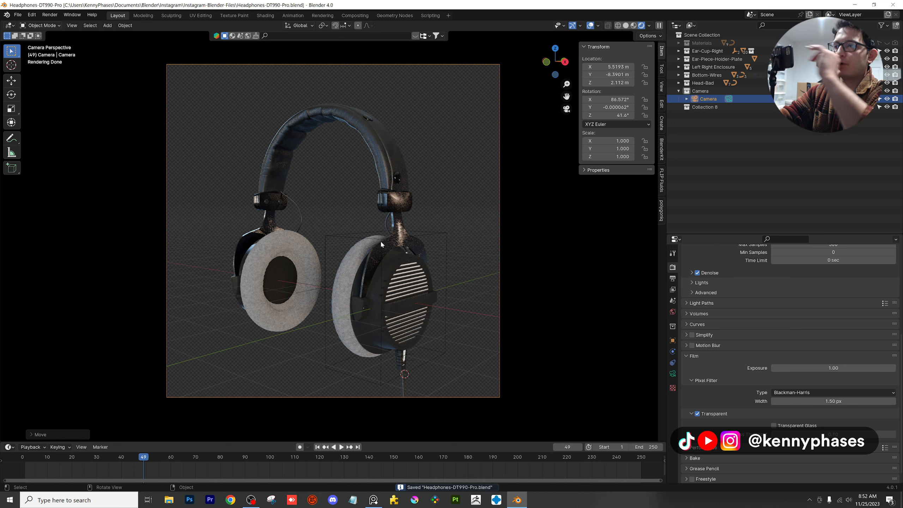
Enable depth of field on the camera
click(672, 374)
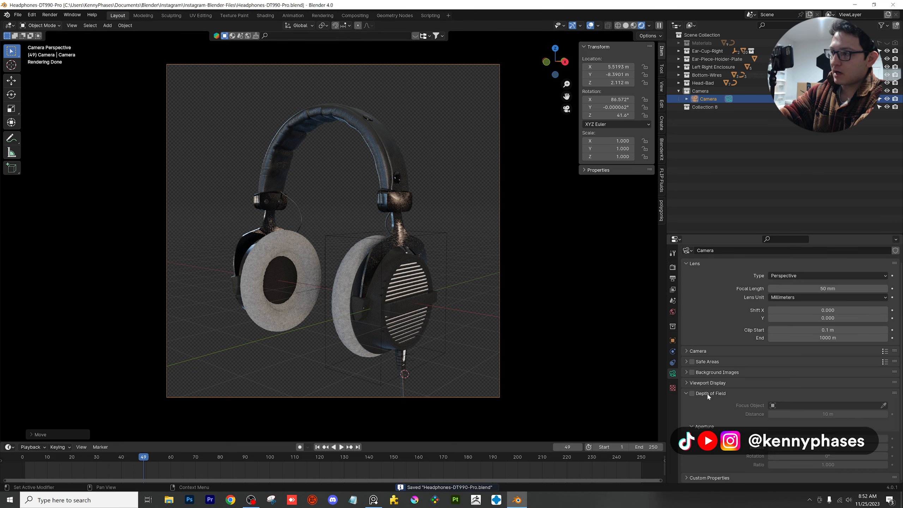
click(692, 393)
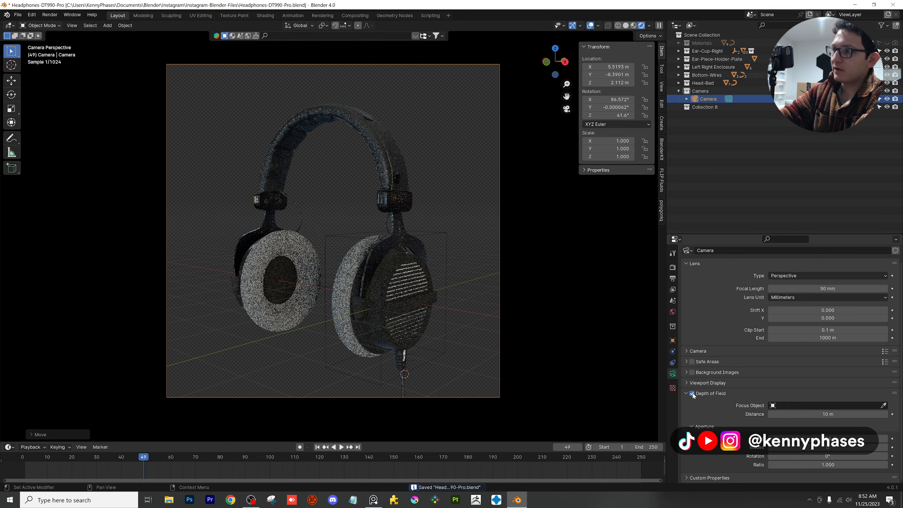
Try an ear cushion as the camera's depth-of-field focus object and clear it again
click(884, 406)
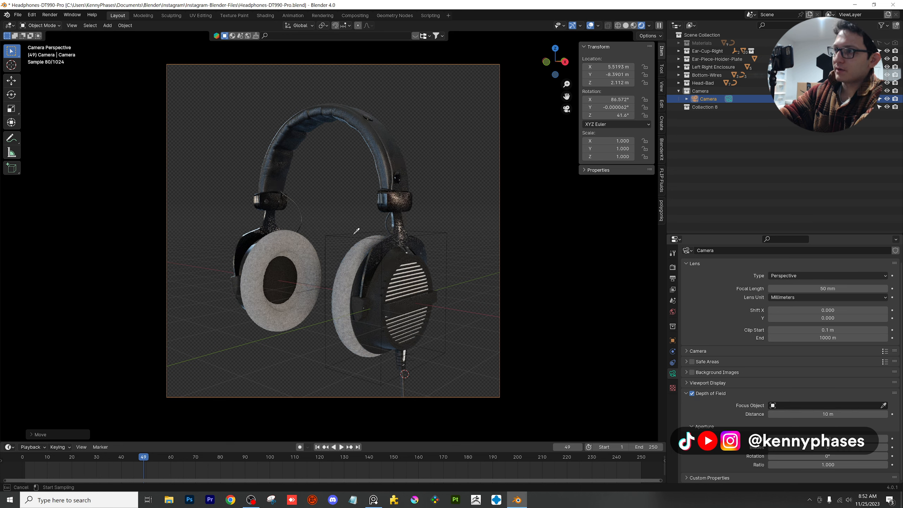
click(322, 288)
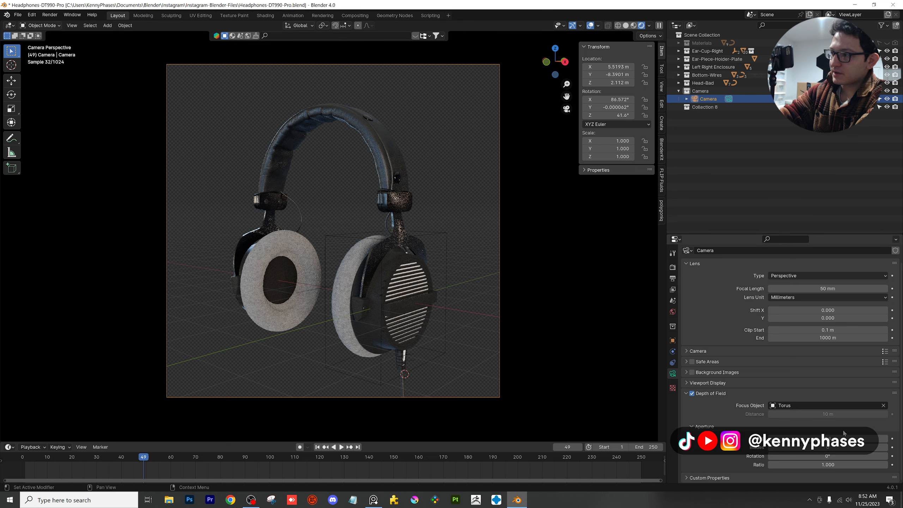
click(882, 405)
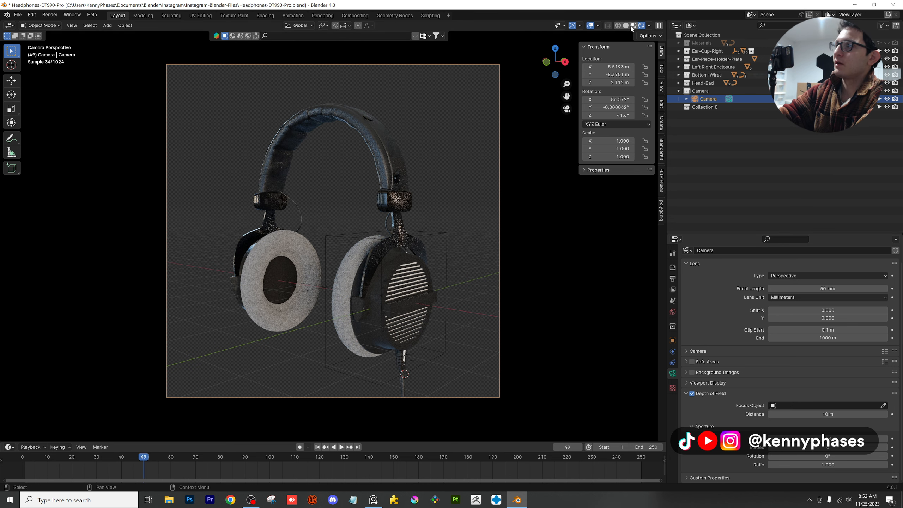
Show the camera view in Material Preview shading with a closer look at the headphones
key(z)
key(2)
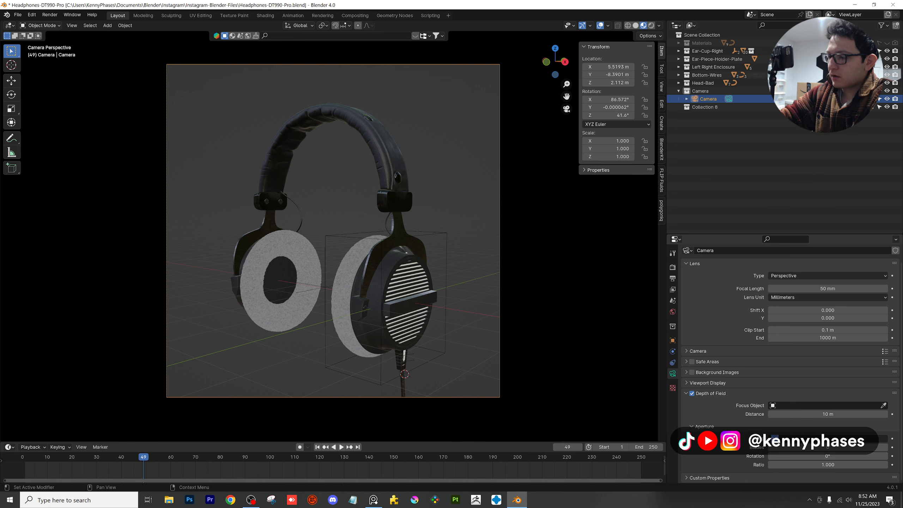
scroll(457, 272, up, 3)
scroll(459, 284, down, 1)
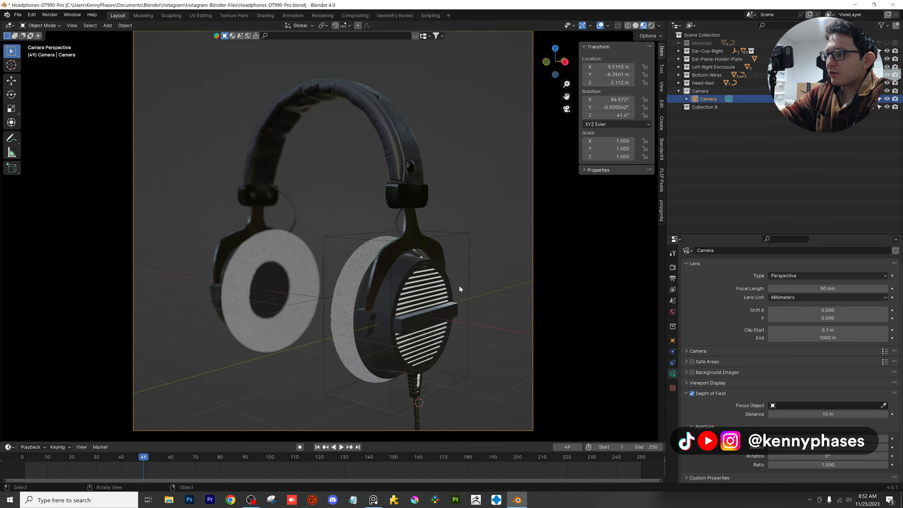
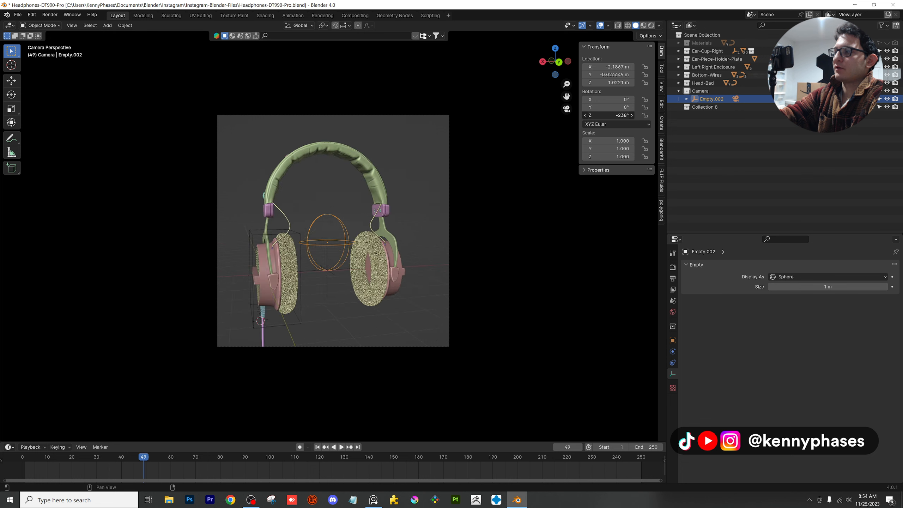
Show the camera view in Rendered shading and rotate the camera's parent empty to -631° about Z
key(z)
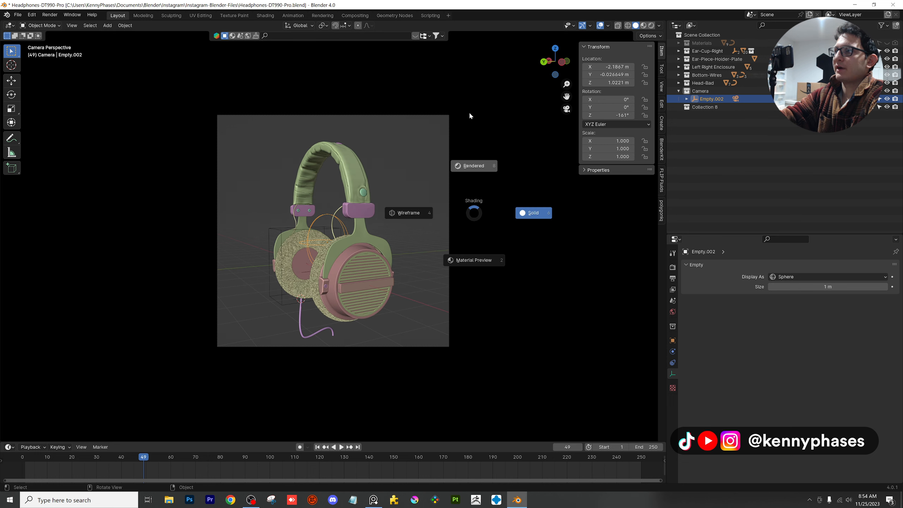
click(468, 112)
scroll(458, 131, up, 3)
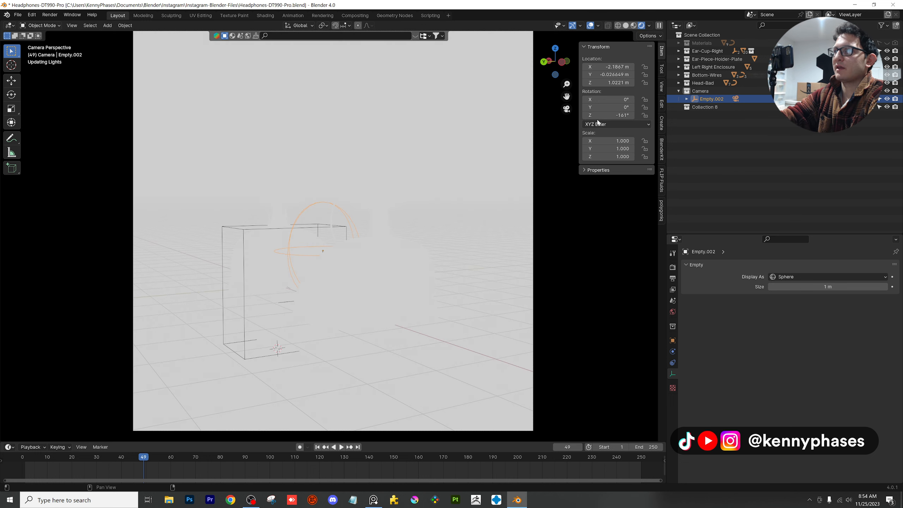
mouse_move(605, 115)
mouse_down()
mouse_move(569, 116)
mouse_move(604, 116)
mouse_up()
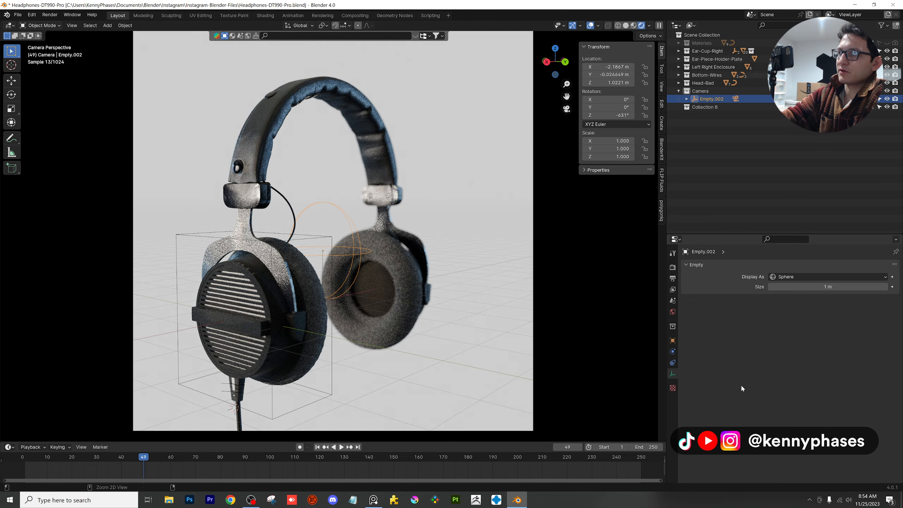
Switch the camera's lens type to Orthographic and raise its depth-of-field F-stop to lessen the blur
click(724, 107)
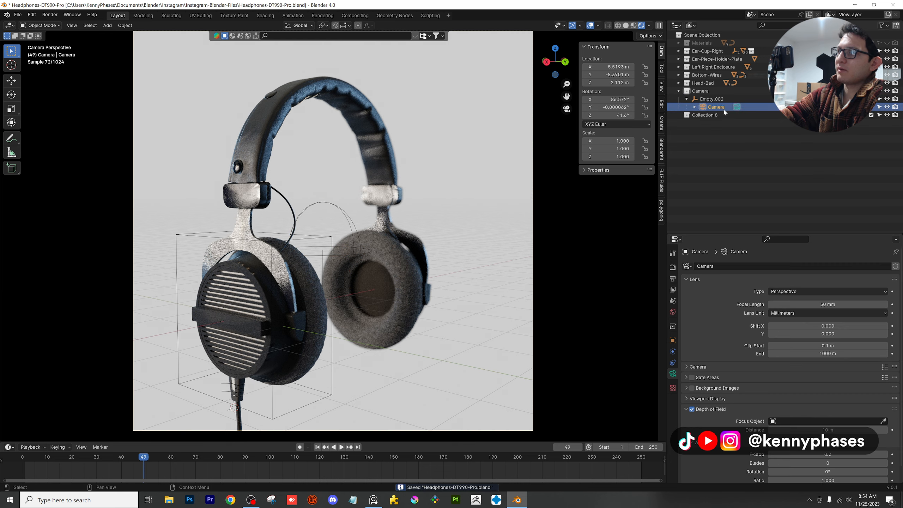
click(786, 291)
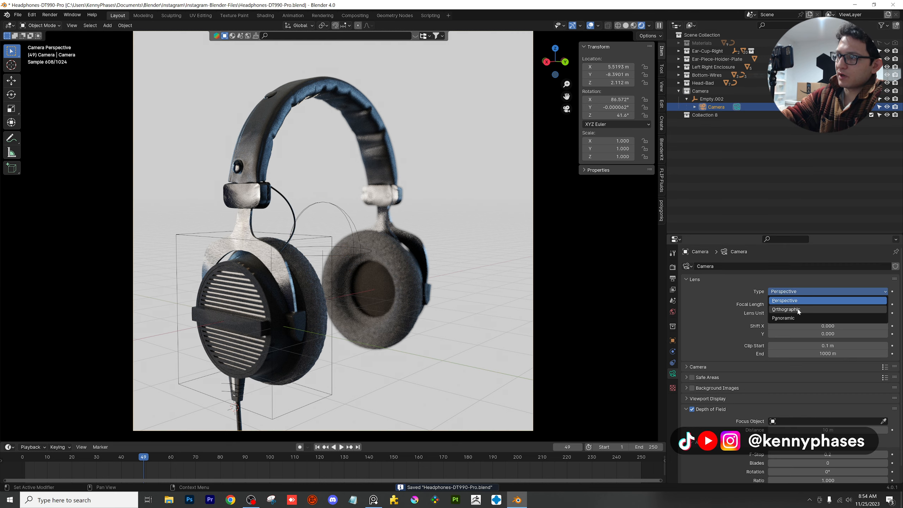
click(798, 310)
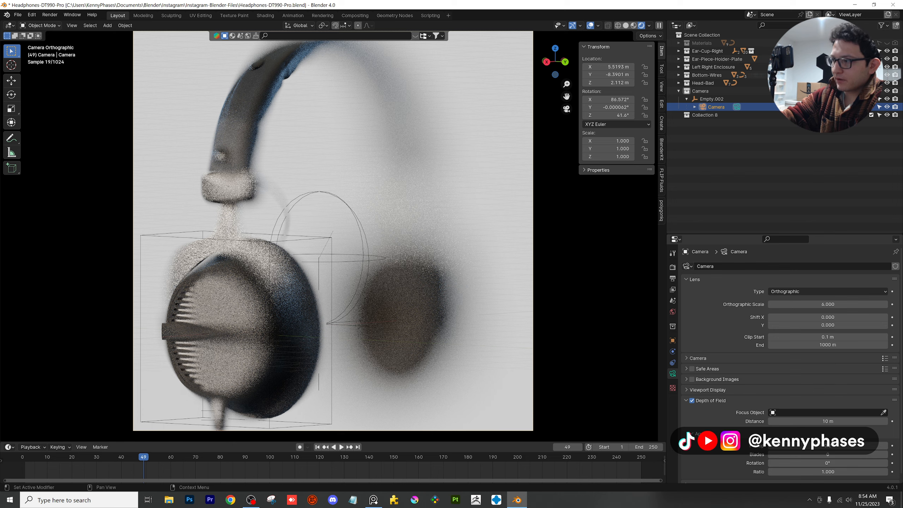
drag(828, 445, 853, 445)
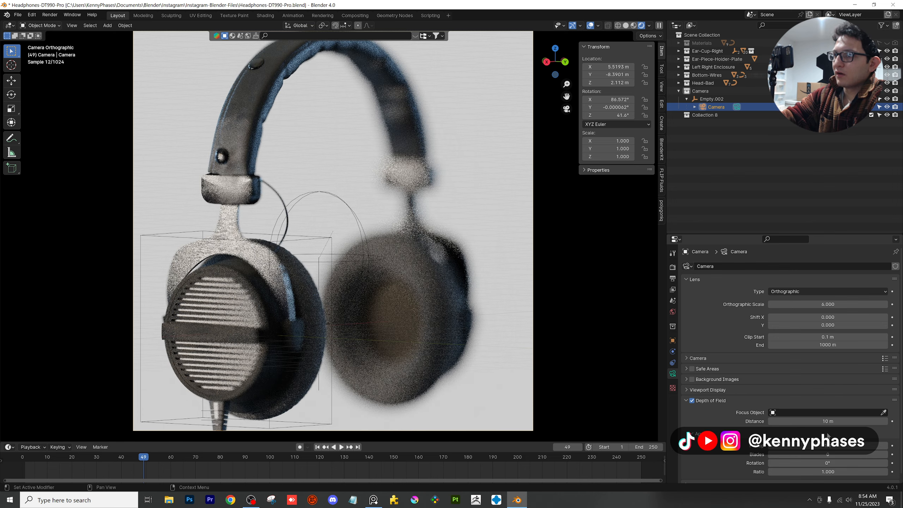
drag(854, 446, 857, 445)
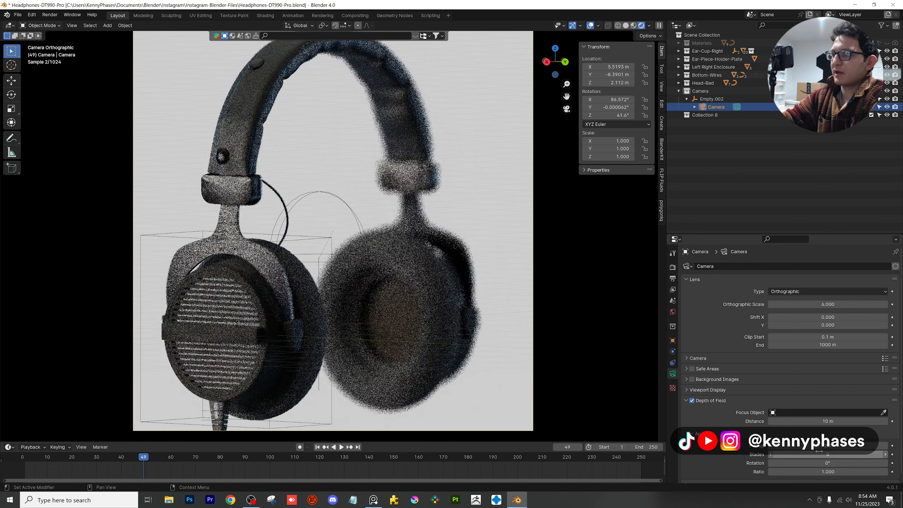
Set the camera's orthographic scale to about 6.55 and rotate its parent empty to -899° about Z
click(711, 99)
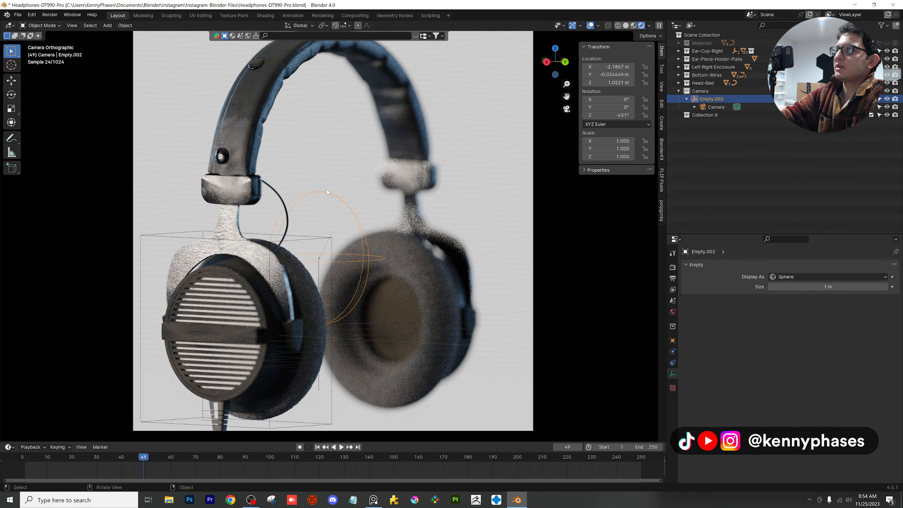
scroll(333, 189, down, 1)
click(725, 108)
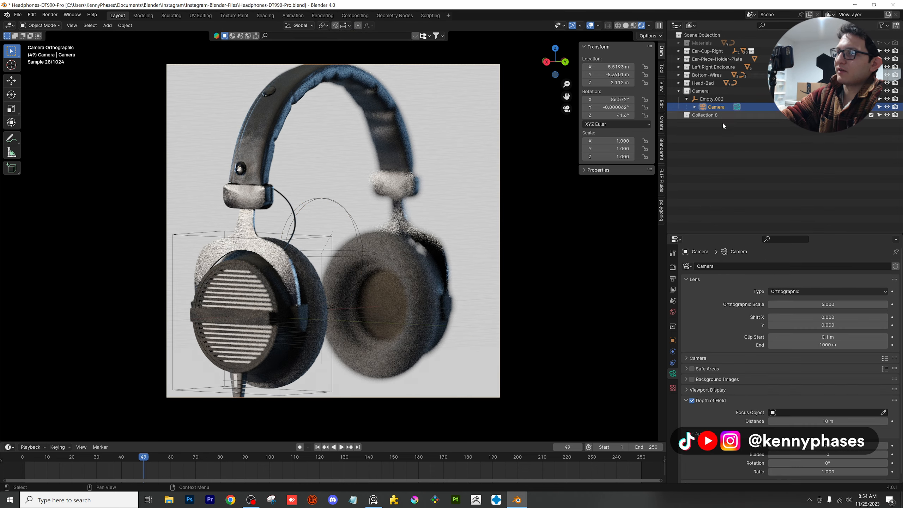
drag(813, 304, 833, 304)
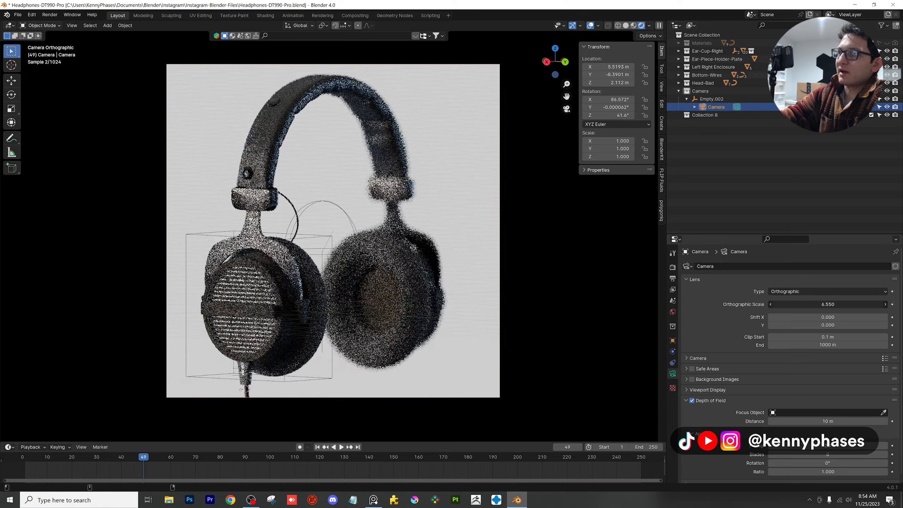
click(711, 98)
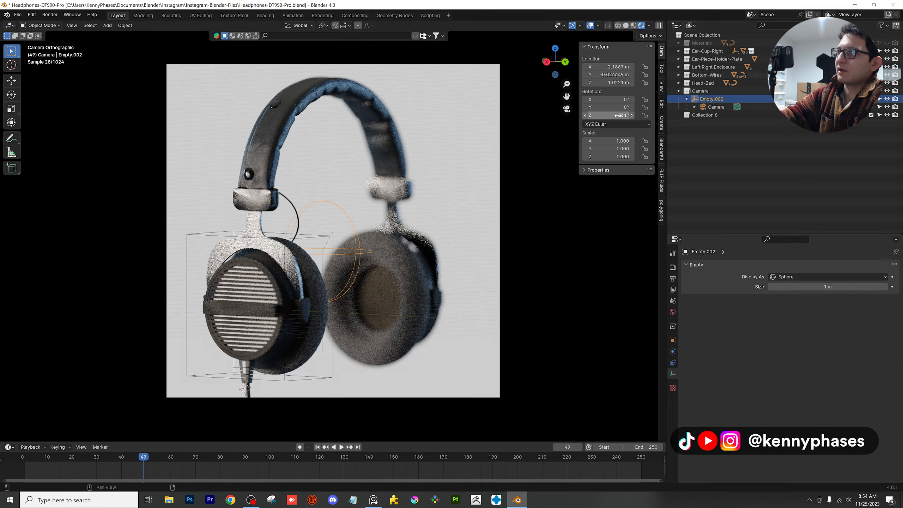
drag(608, 115, 558, 115)
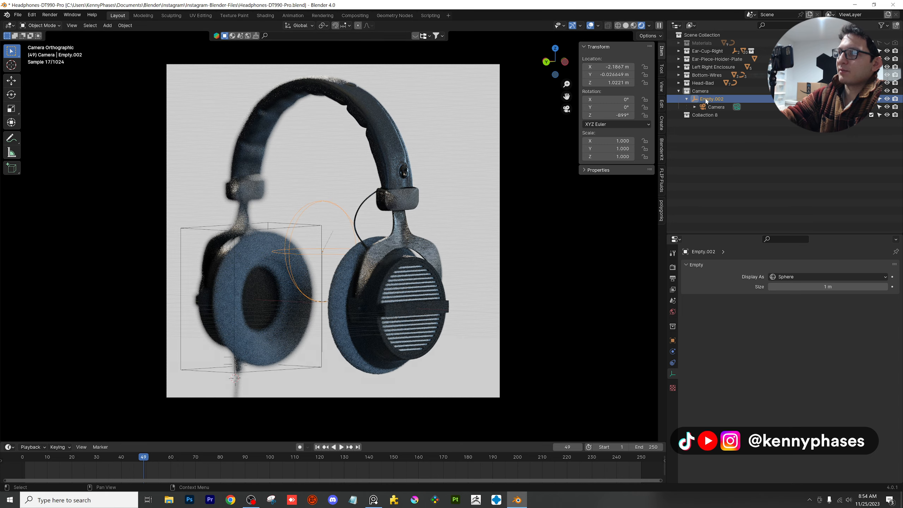
Set the camera's lens type back to Perspective and its depth-of-field F-stop to 0.1
click(715, 107)
click(810, 292)
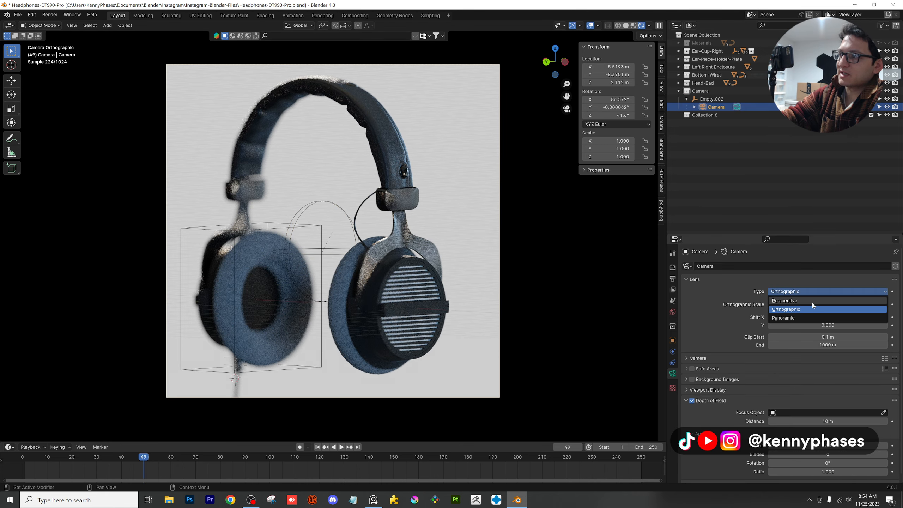
click(812, 302)
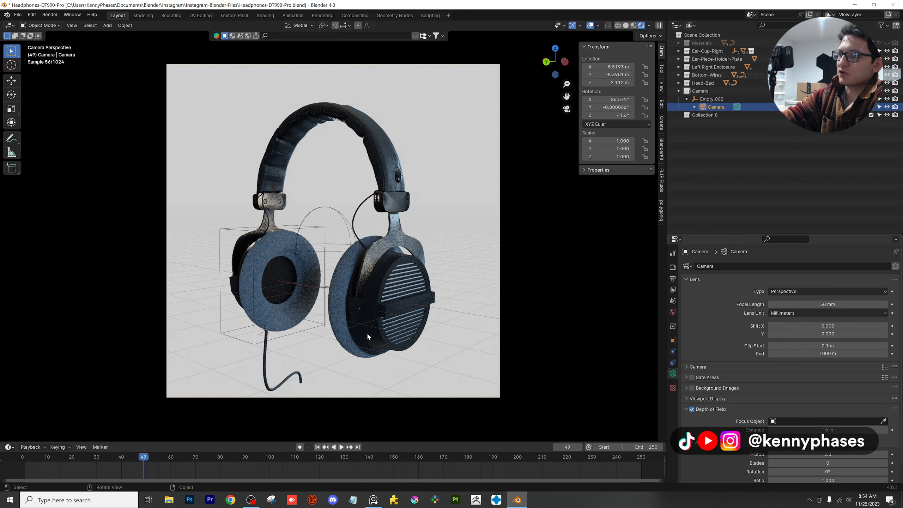
click(867, 455)
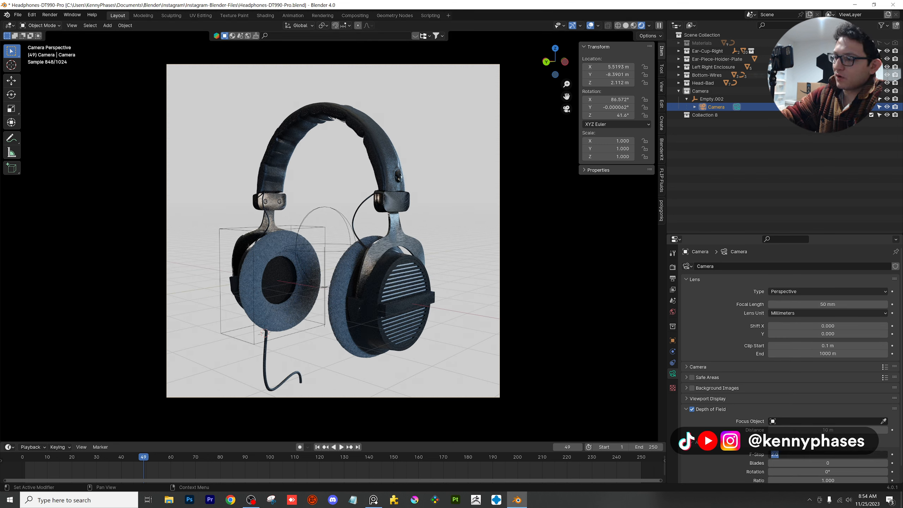
text(0.1)
key(Return)
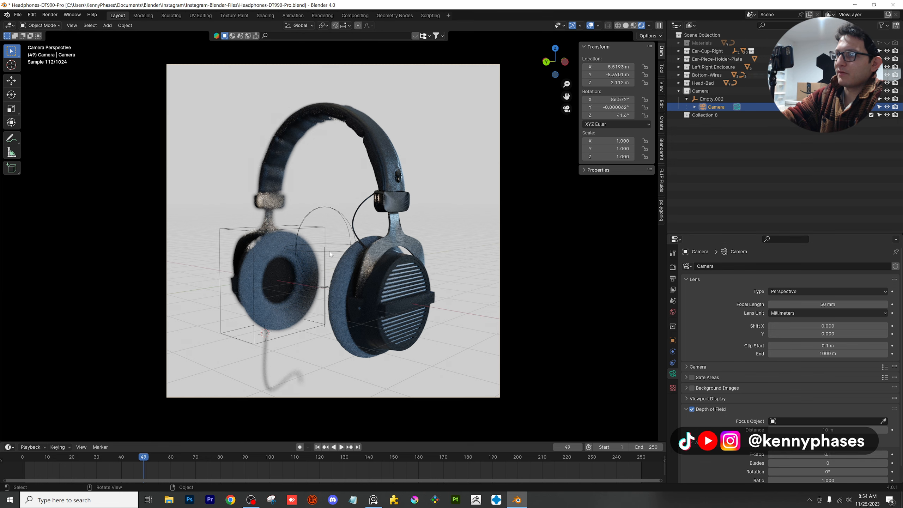
scroll(329, 251, up, 1)
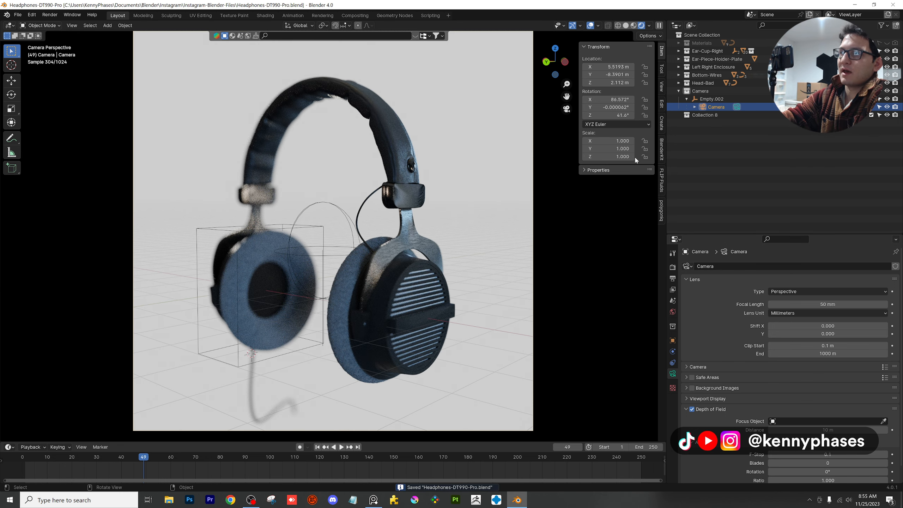
Rotate the camera's parent empty to -980° about Z
click(709, 99)
drag(617, 115, 592, 115)
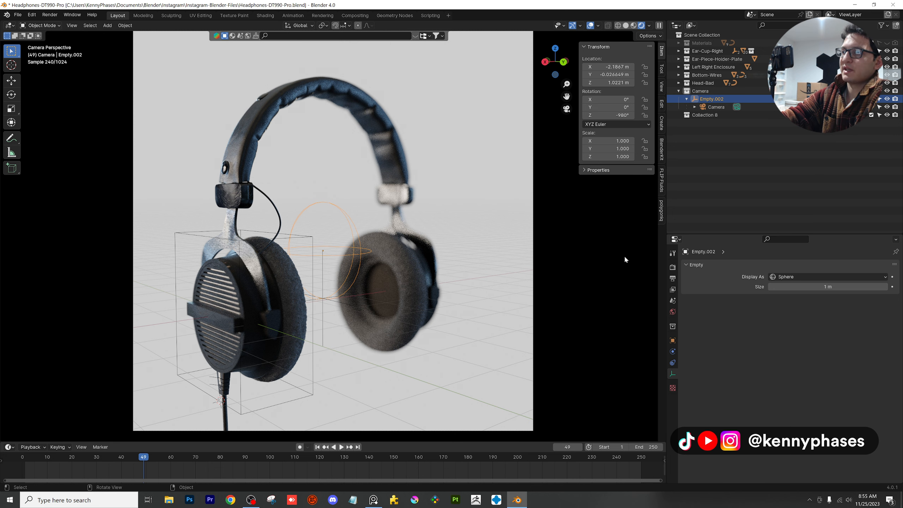
Try large_corridor_4k.hdr as the world environment image and rotate the camera's parent empty to -1072° about Z
click(671, 311)
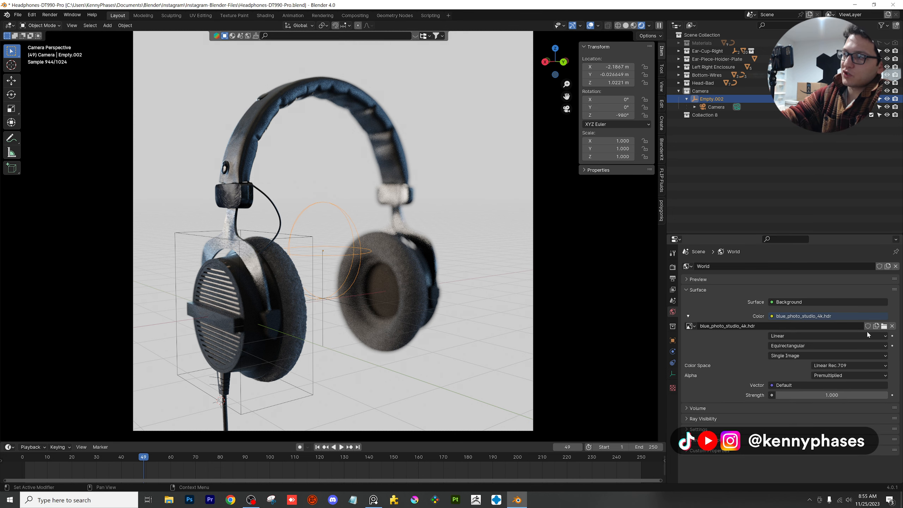
click(884, 327)
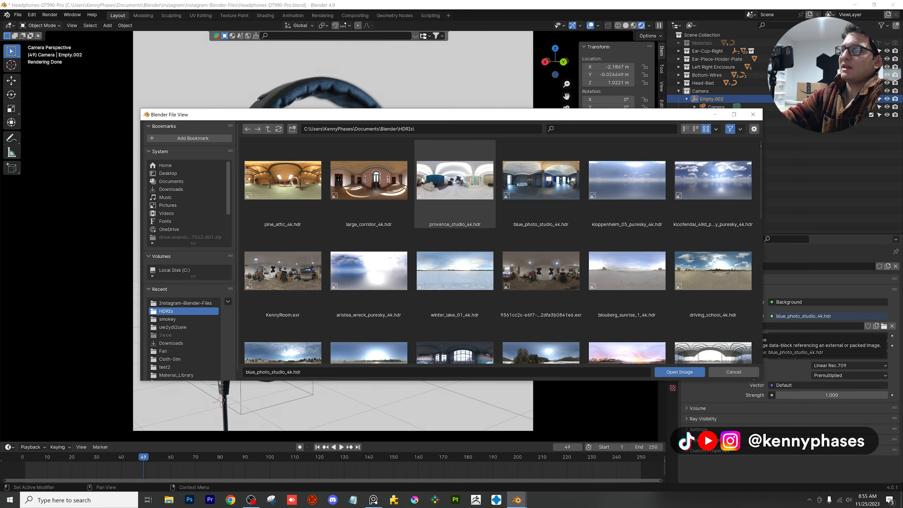
click(549, 190)
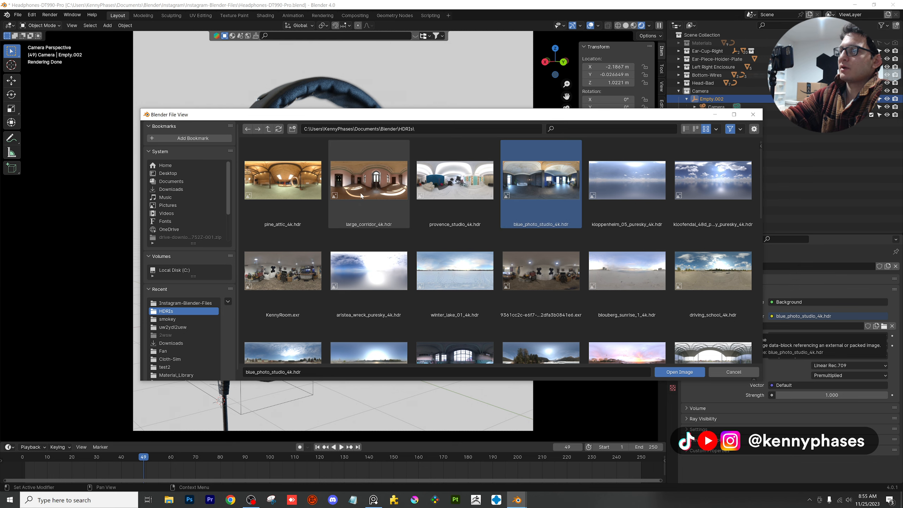
double_click(384, 192)
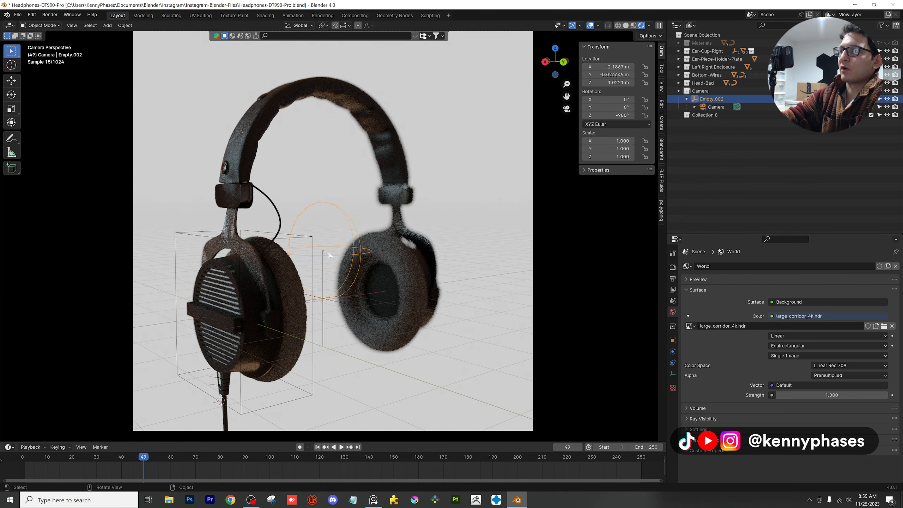
drag(629, 115, 593, 115)
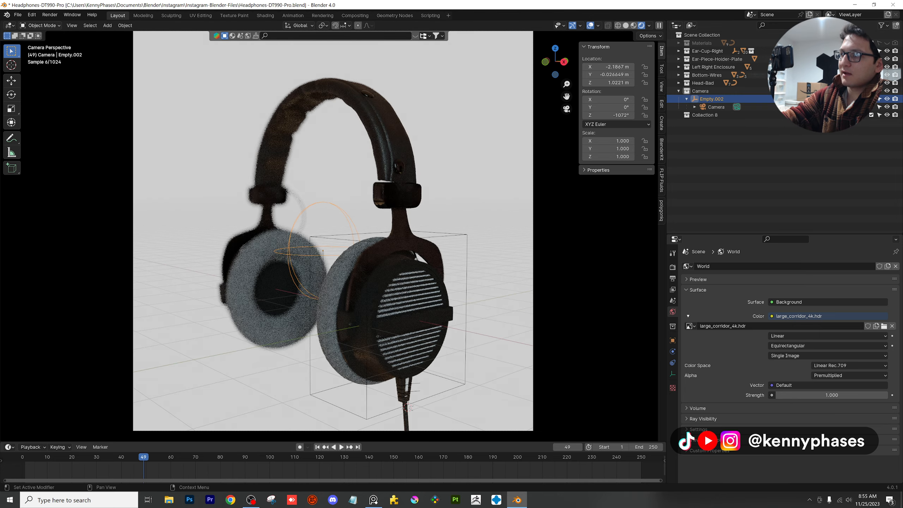
Try peppermint_powerplant_2_4k.hdr as the world environment image and rotate the camera's parent empty to -1159° about Z
click(884, 326)
scroll(434, 282, down, 3)
double_click(427, 281)
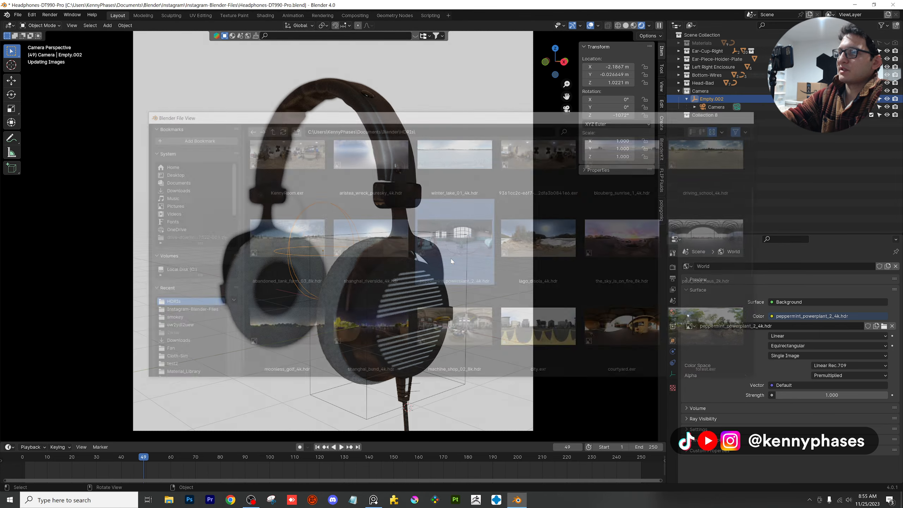
drag(604, 115, 574, 115)
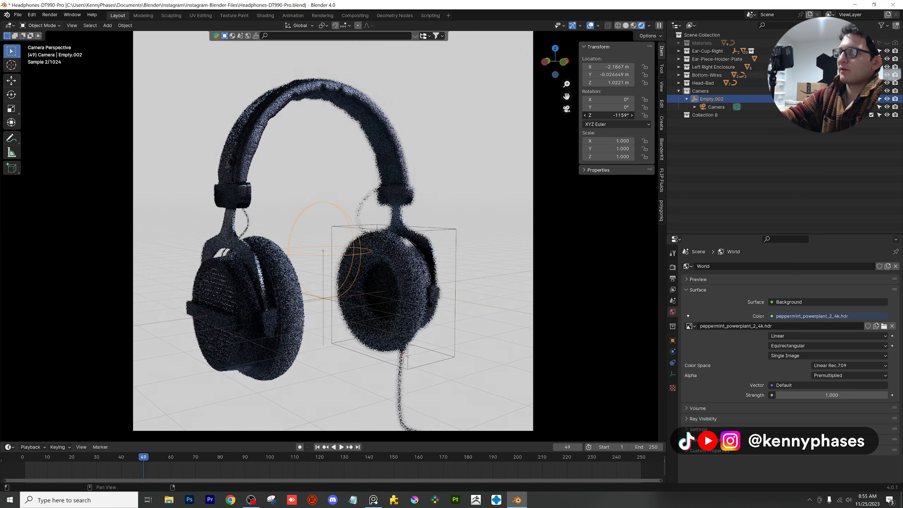
Try studio_small_09_4k.hdr as the world environment image and rotate the camera's parent empty to -1268° about Z
click(884, 326)
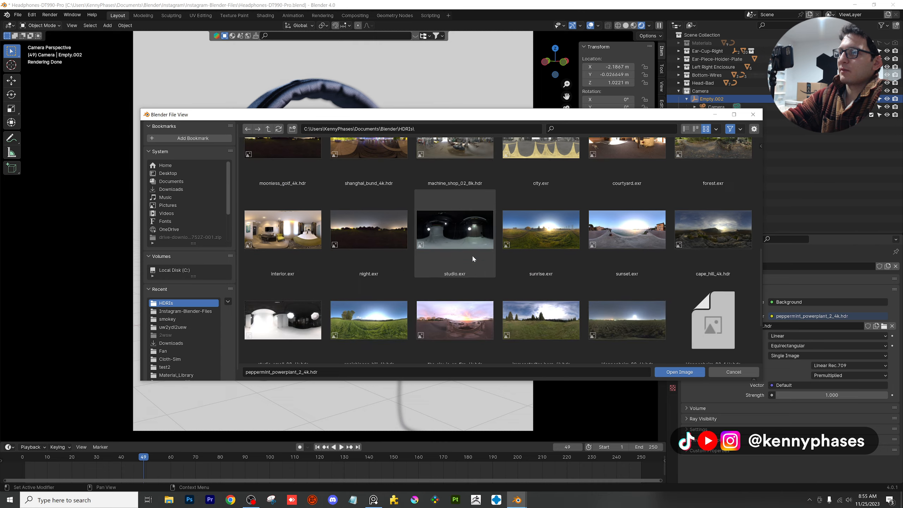
scroll(471, 254, down, 2)
double_click(300, 279)
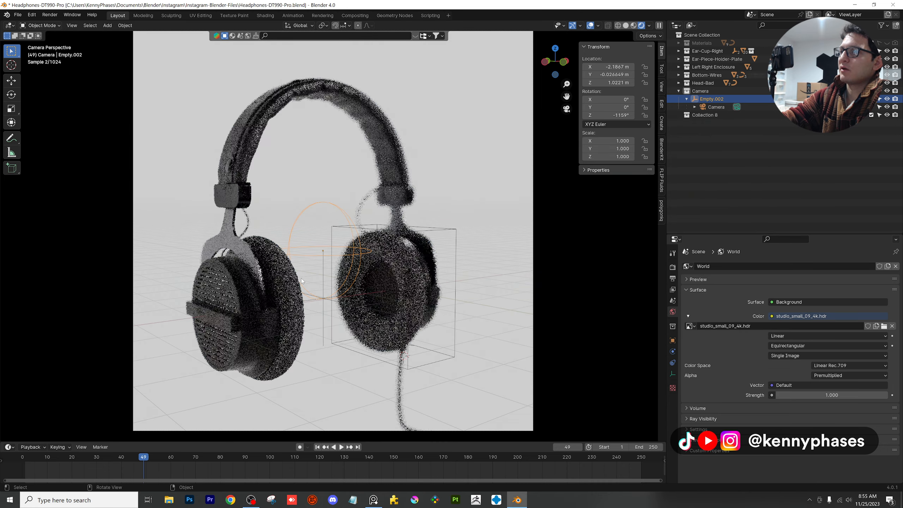
drag(625, 116, 541, 116)
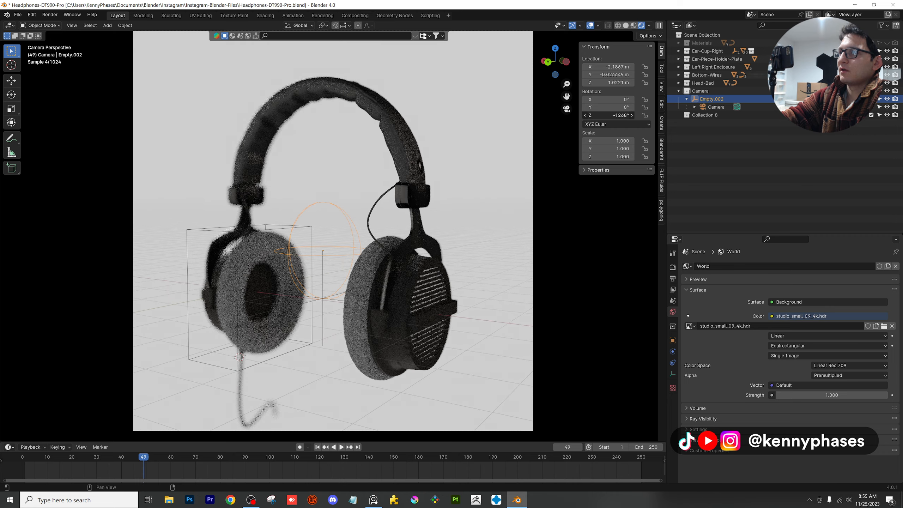
Load blue_photo_studio_4k.hdr as the world environment image and rotate the camera's parent empty to -1247° about Z
click(880, 327)
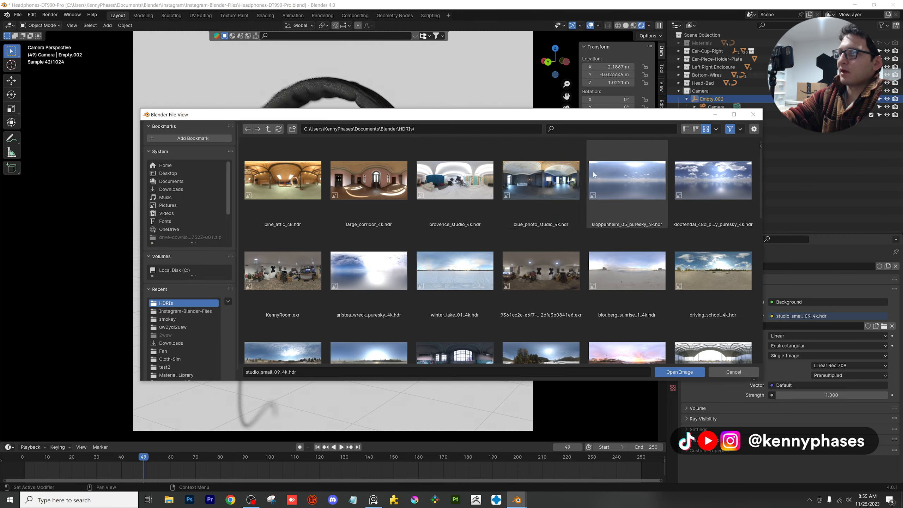
double_click(527, 185)
click(601, 123)
drag(608, 115, 620, 115)
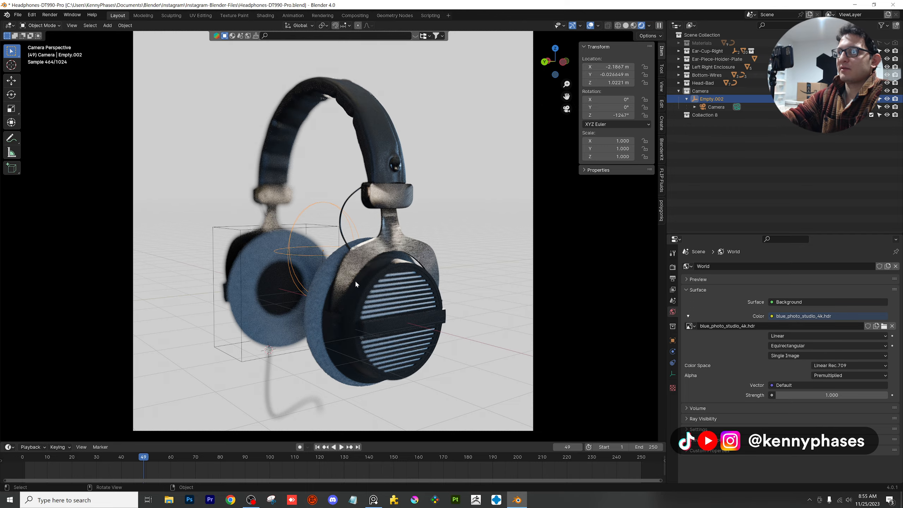
Set the camera's depth-of-field F-stop to 1
scroll(355, 283, up, 3)
scroll(343, 303, down, 1)
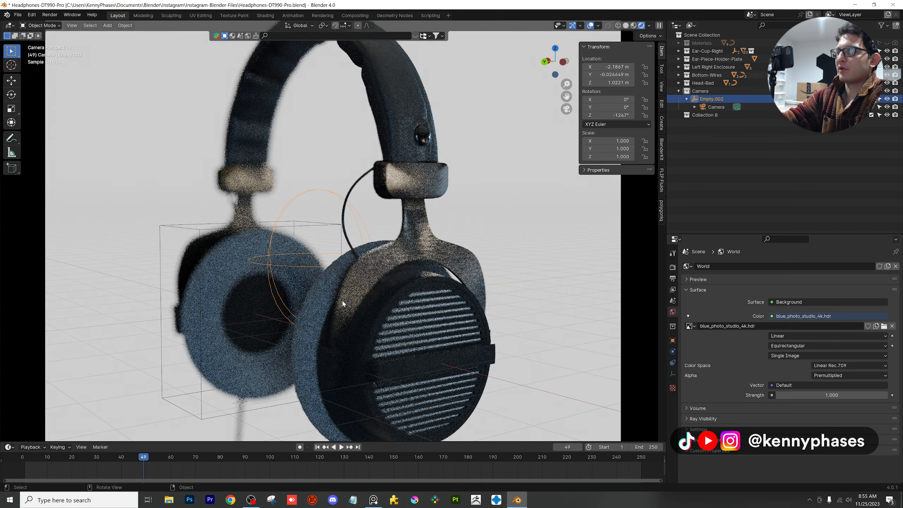
scroll(344, 303, down, 1)
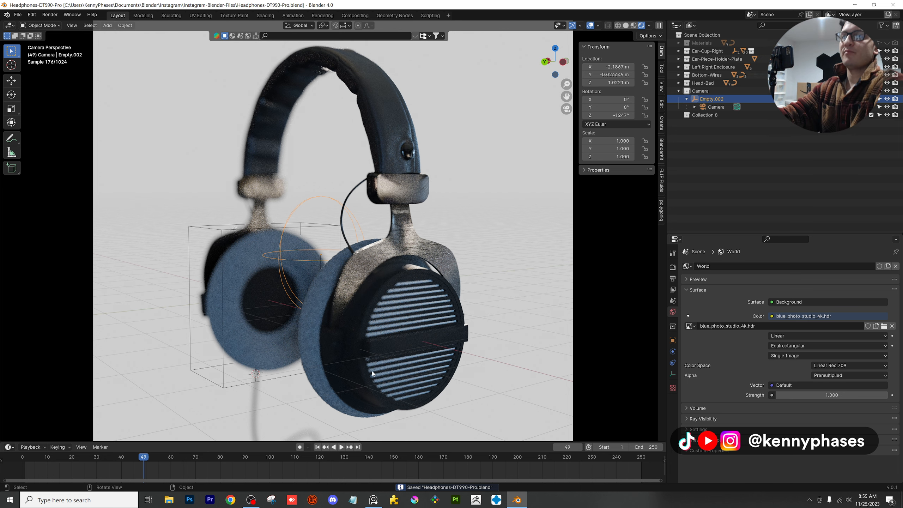
click(716, 107)
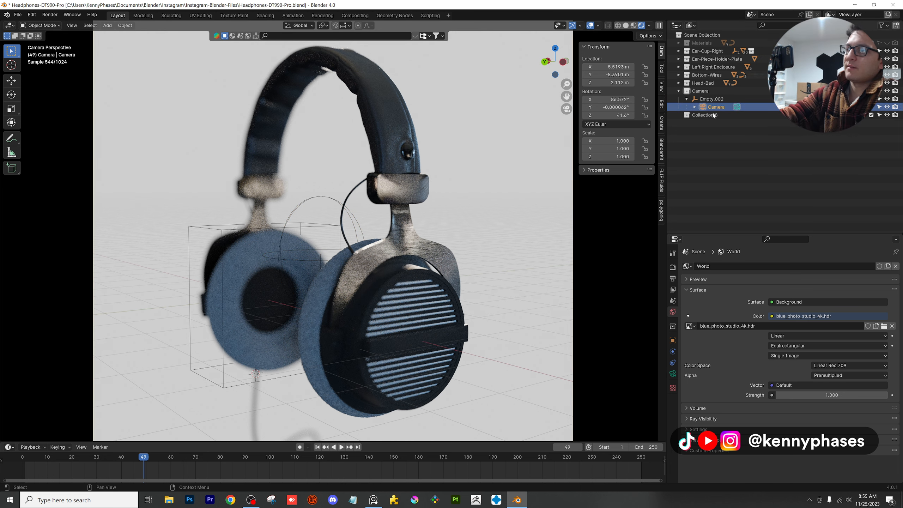
click(672, 374)
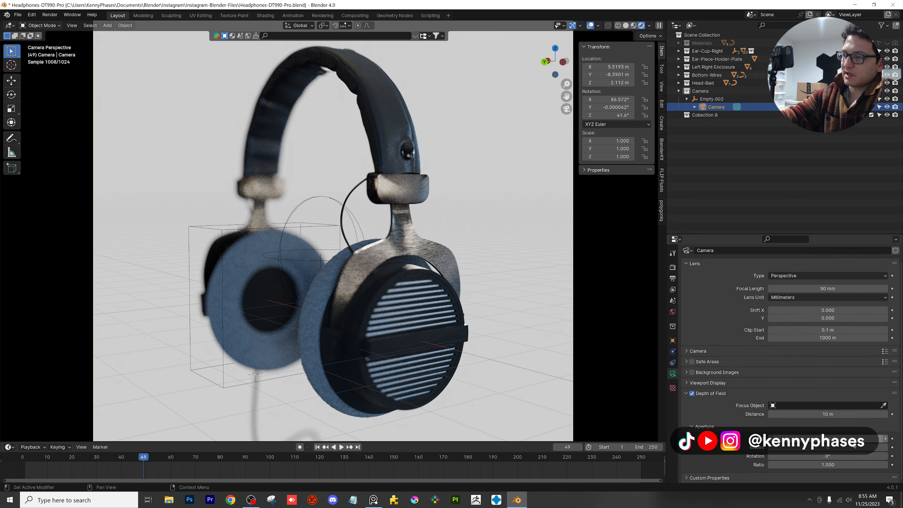
text(1)
key(Return)
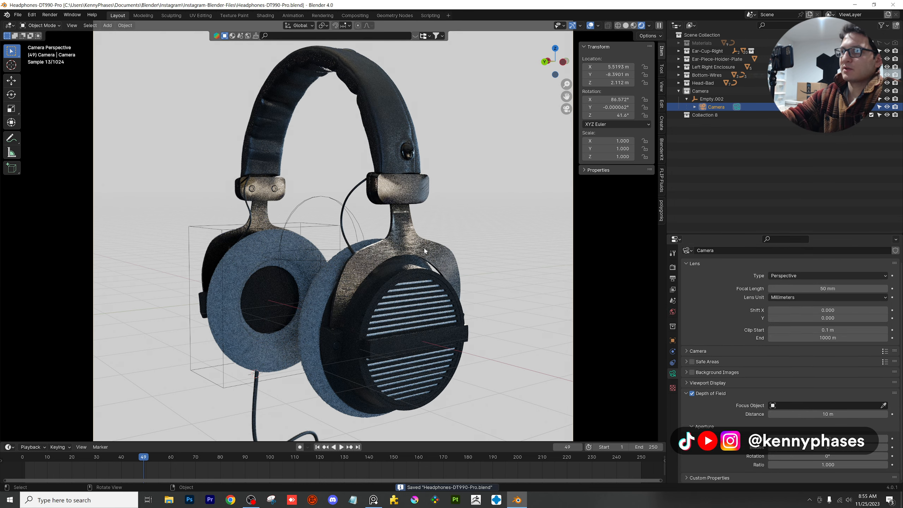
Raise the camera to about 3.649 m in Z with an X rotation of about 78.57°, and save the file
scroll(328, 248, down, 2)
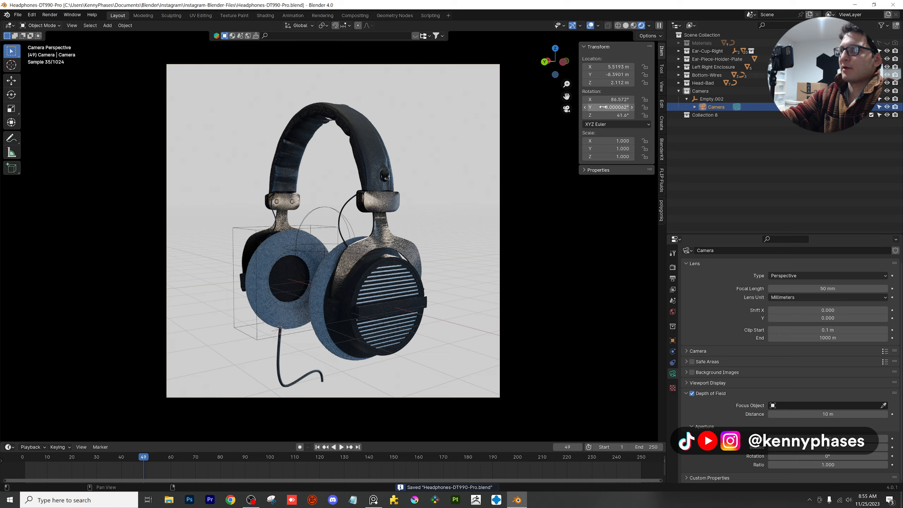
drag(607, 100, 667, 83)
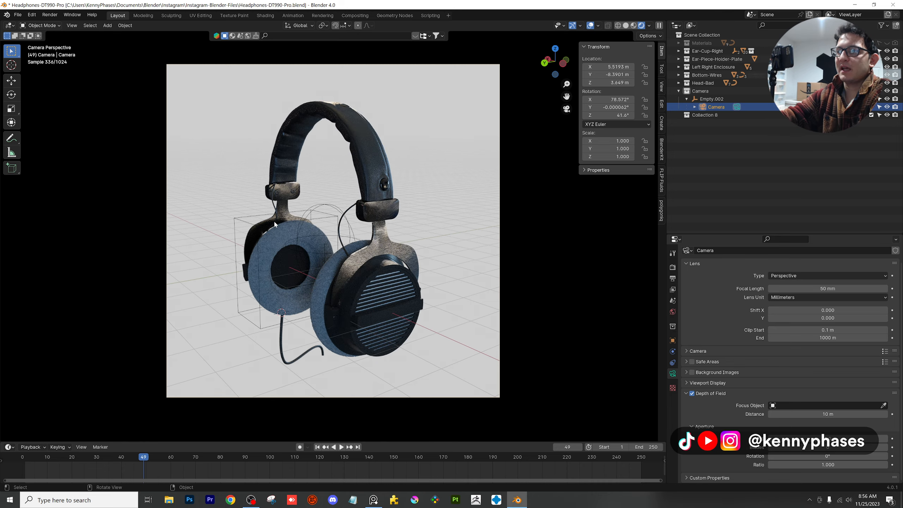
scroll(375, 264, up, 6)
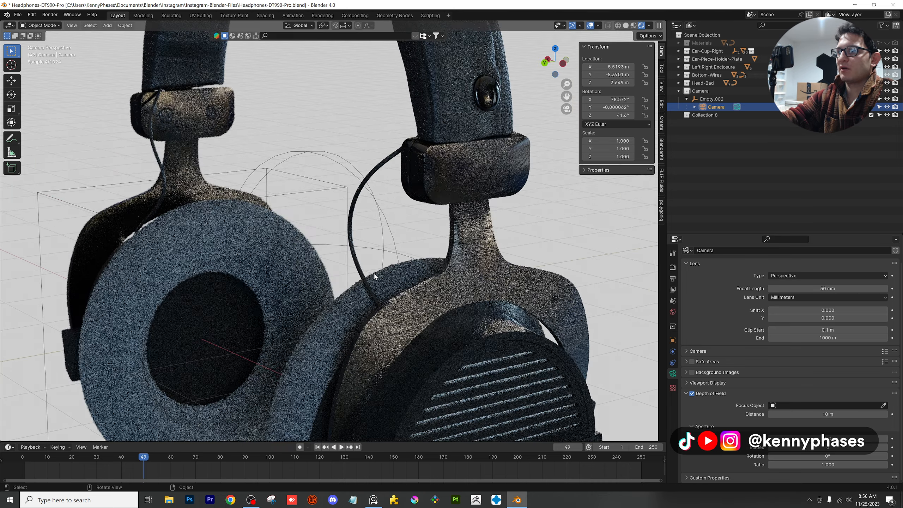
scroll(373, 273, down, 4)
key(ctrl+s)
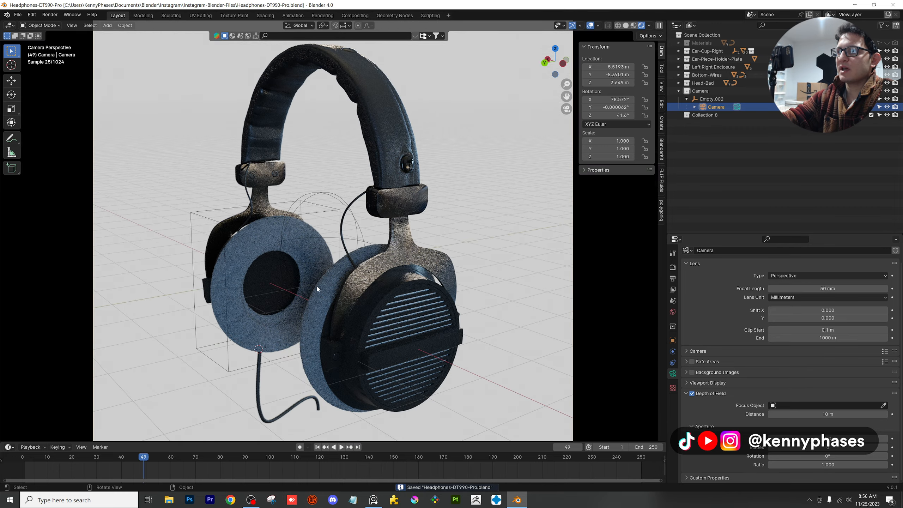
Add an area light and raise it above the headphones to about 5.317 m in Z
scroll(335, 189, down, 3)
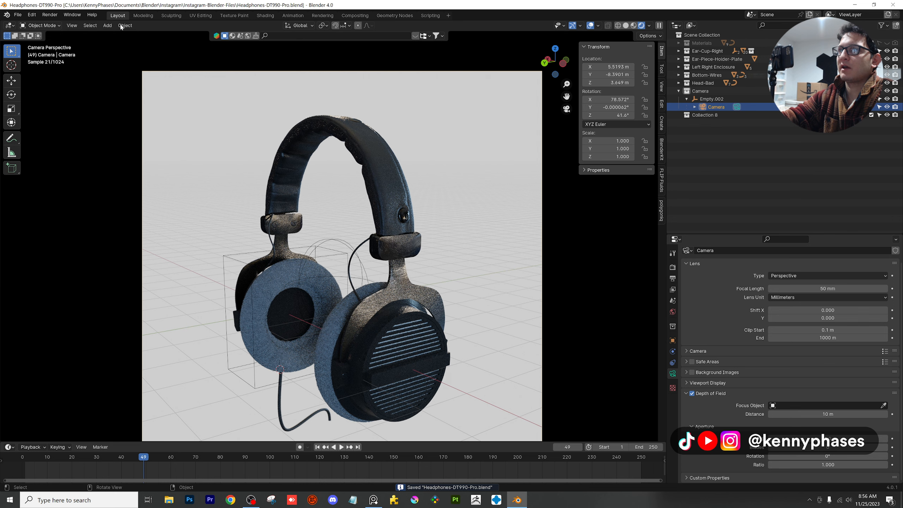
click(121, 25)
mouse_move(107, 25)
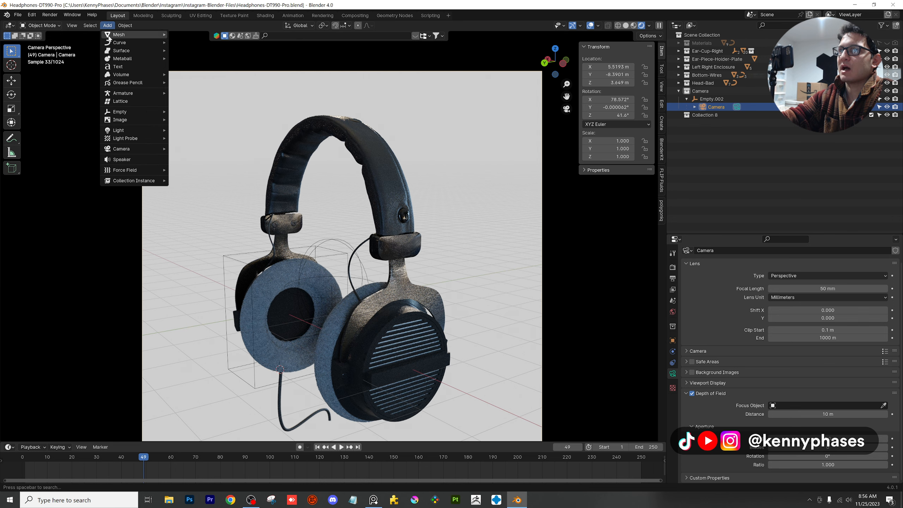
mouse_move(143, 131)
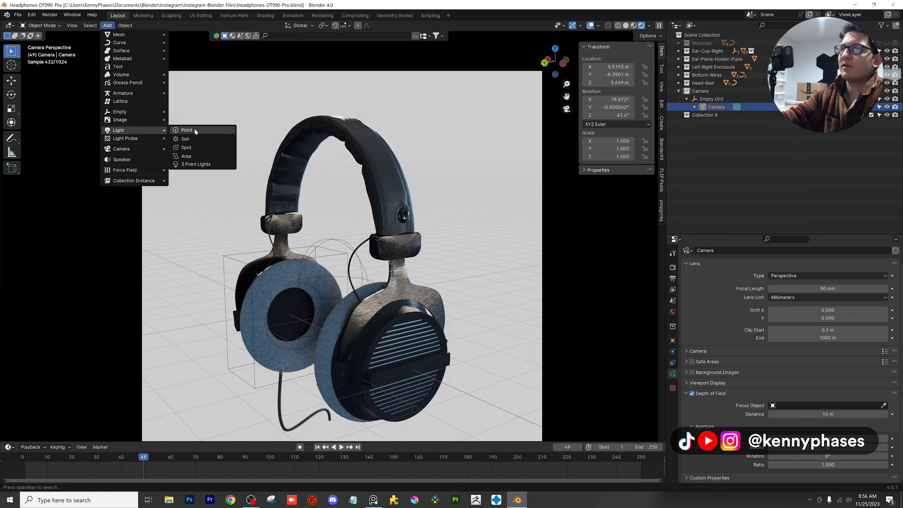
click(194, 157)
scroll(331, 326, down, 2)
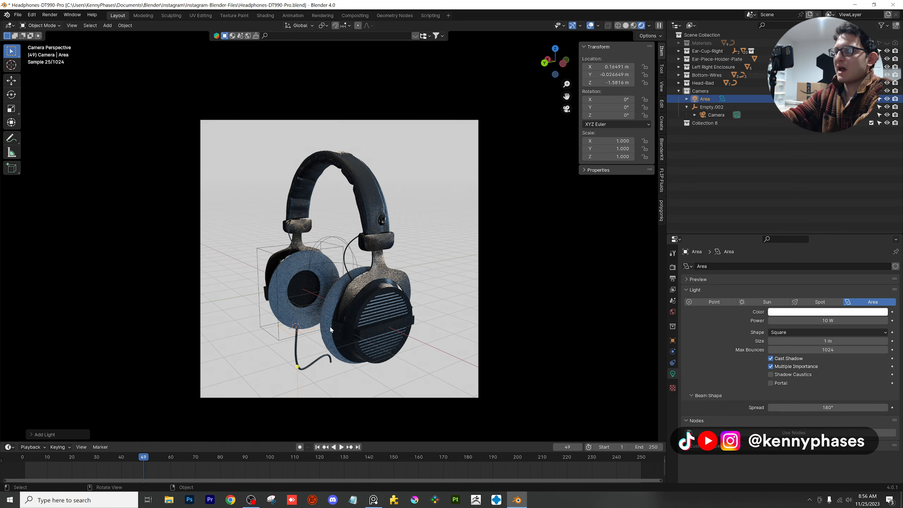
key(g)
key(z)
click(473, 98)
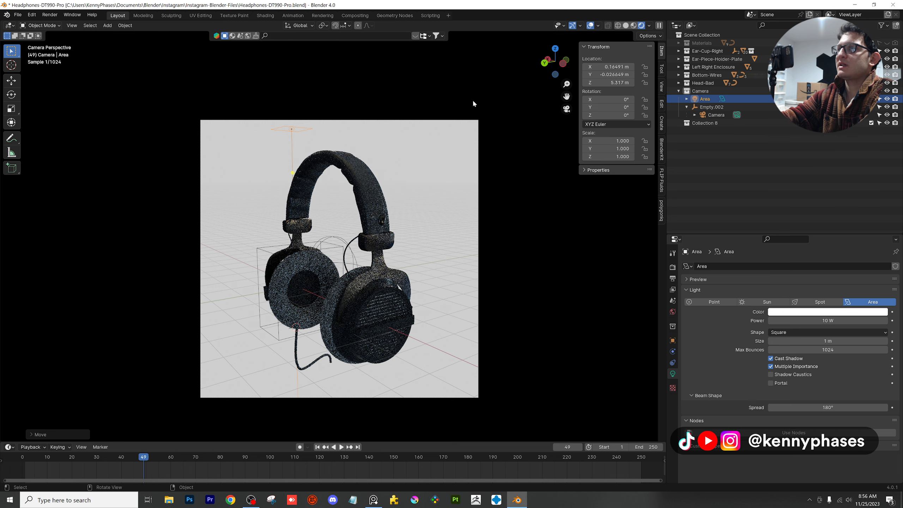
From a side view, scale the area light up to about 7.357 and raise it to about 5.73 m in Z
click(562, 66)
key(s)
click(355, 129)
key(s)
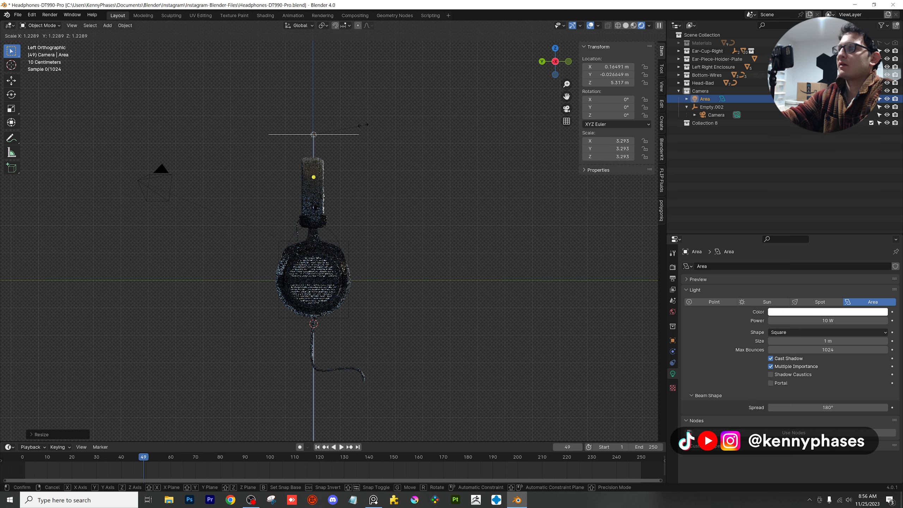
click(381, 223)
key(g)
key(z)
click(381, 211)
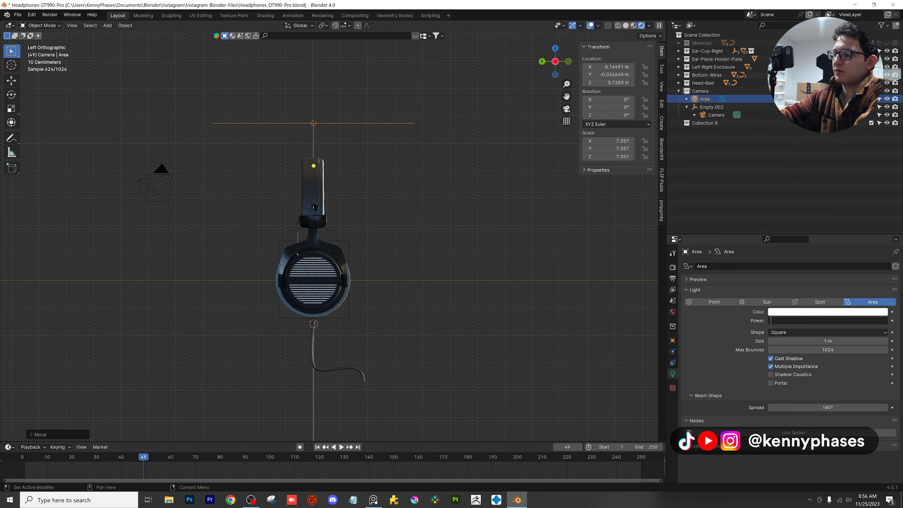
Set the area light's power to 5000 W and, in camera view, raise it to about 7.87 m in Z
text(5000)
key(Return)
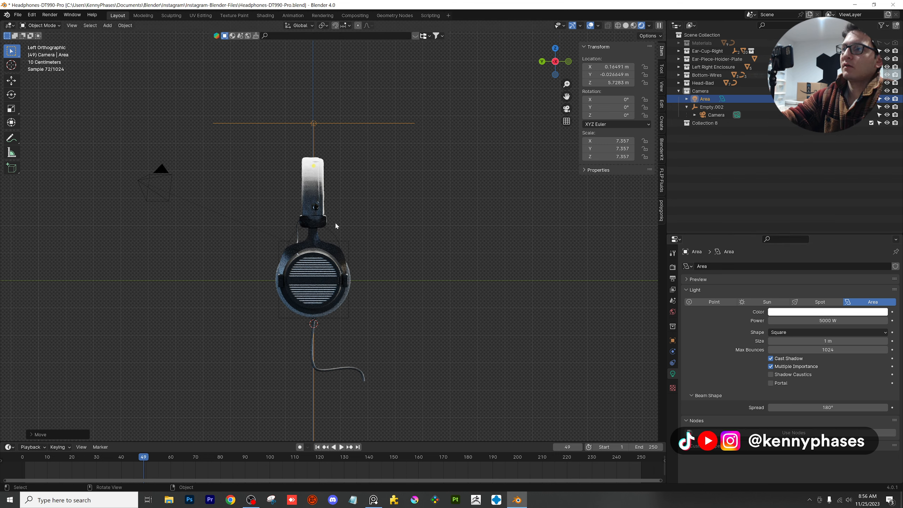
click(567, 109)
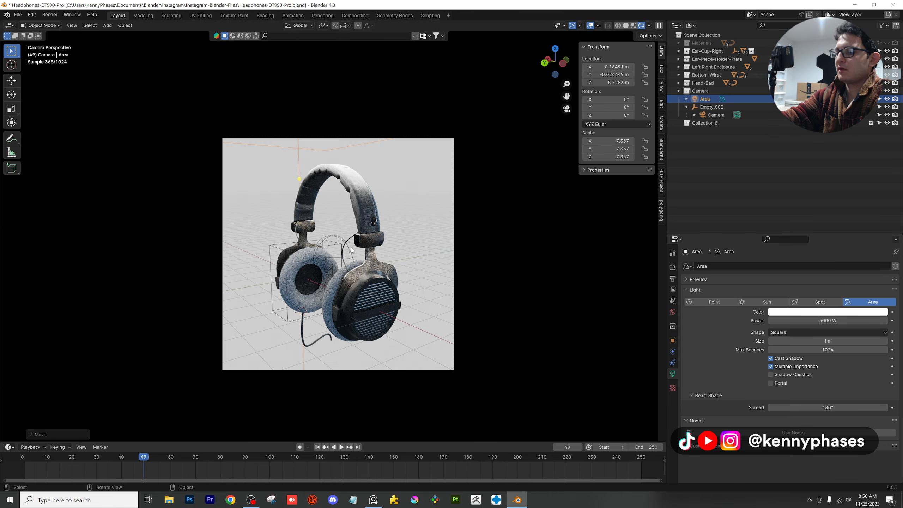
key(g)
key(z)
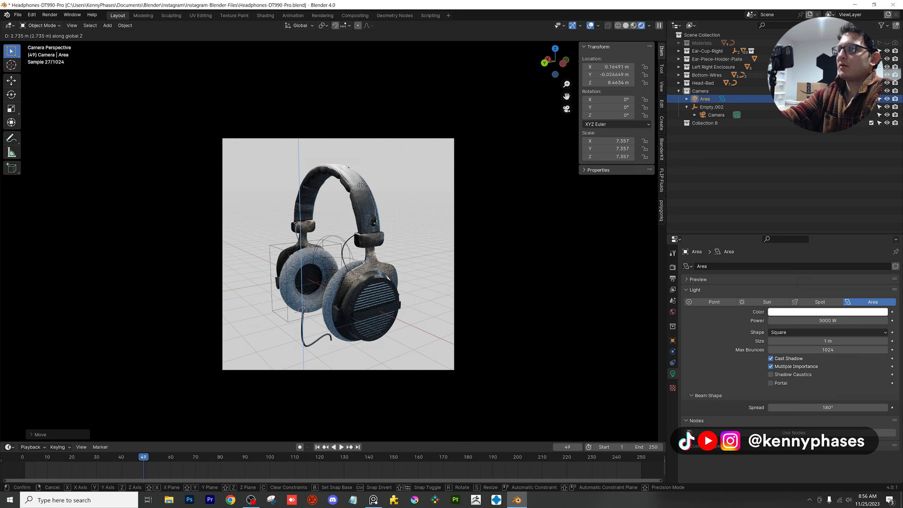
click(366, 208)
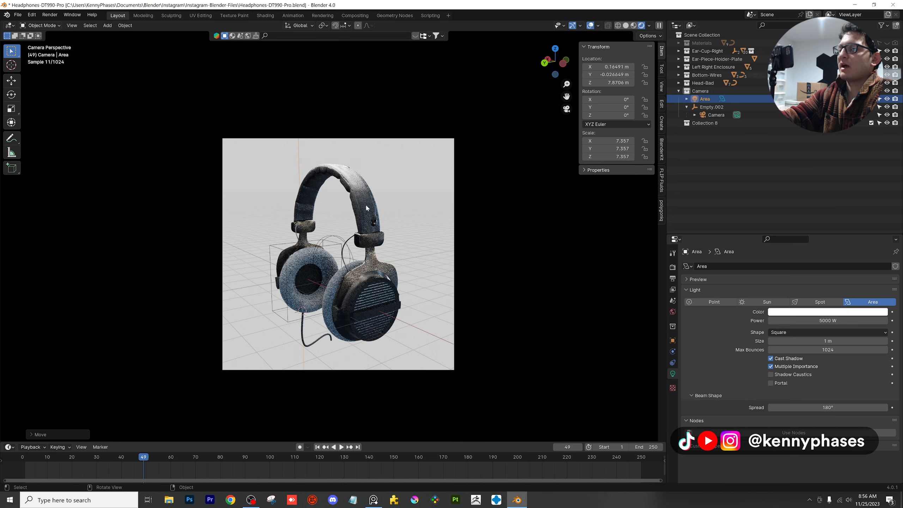
Scale the area light up to about 8.784, then narrow it along Y to about 0.376 from the top view
key(s)
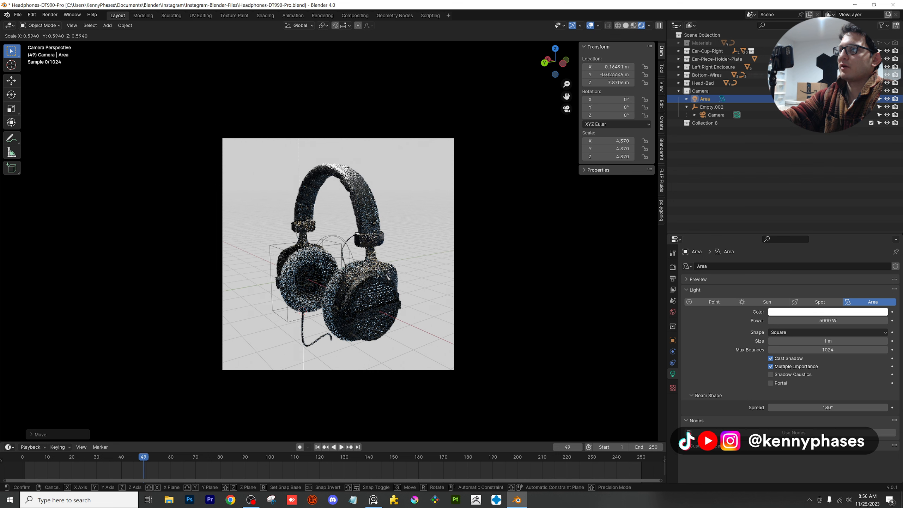
click(430, 165)
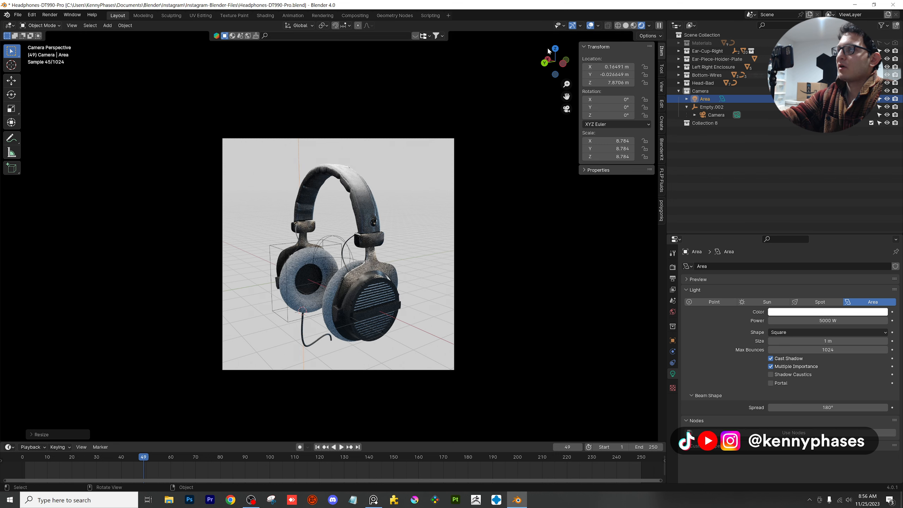
click(554, 50)
key(s)
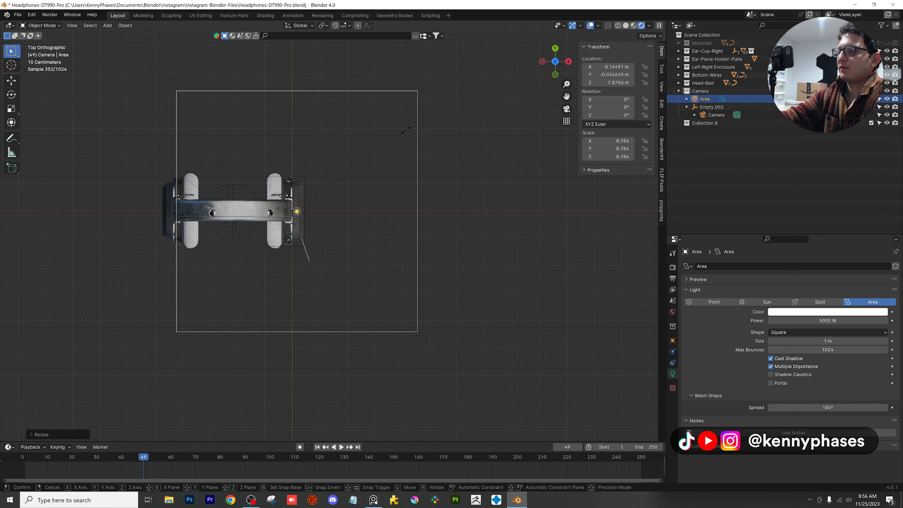
key(y)
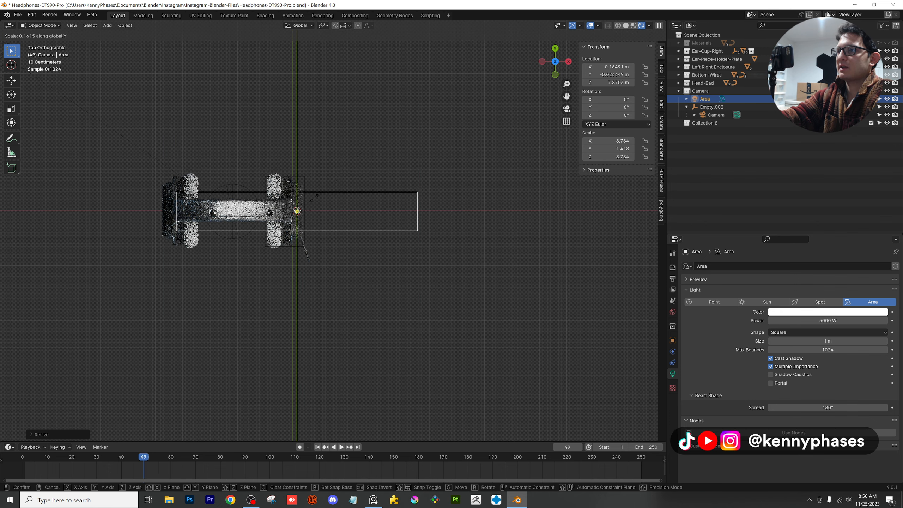
click(302, 209)
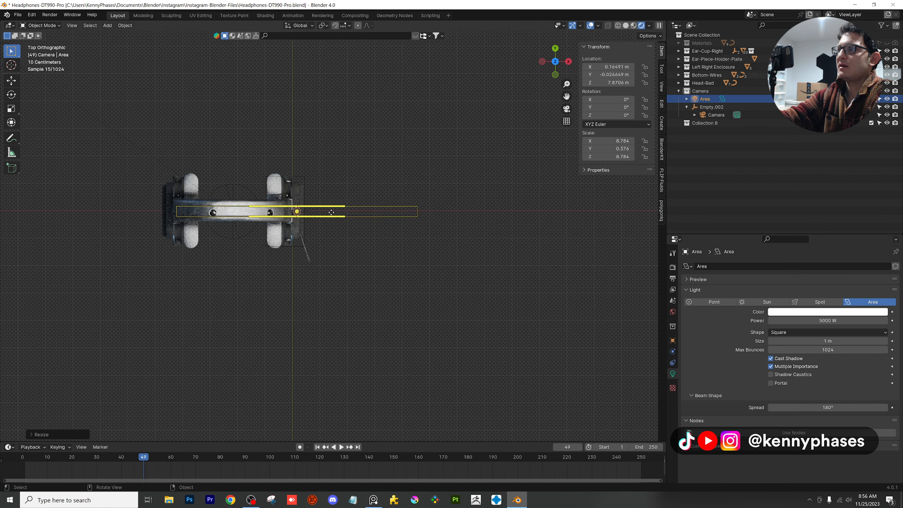
Stretch the area light along X to about 20.31 and centre it over the headband at about X -2.04 m, Y 0.025 m
key(s)
key(x)
click(385, 211)
key(g)
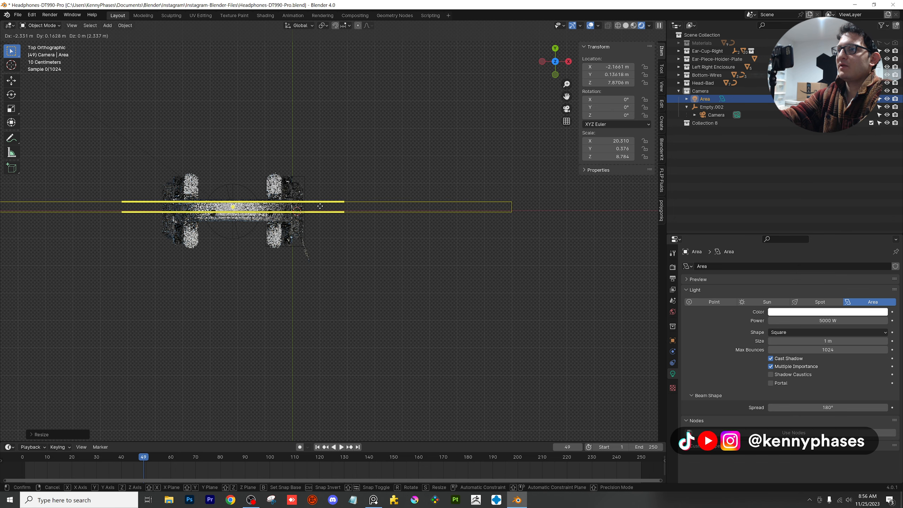
click(324, 209)
click(566, 109)
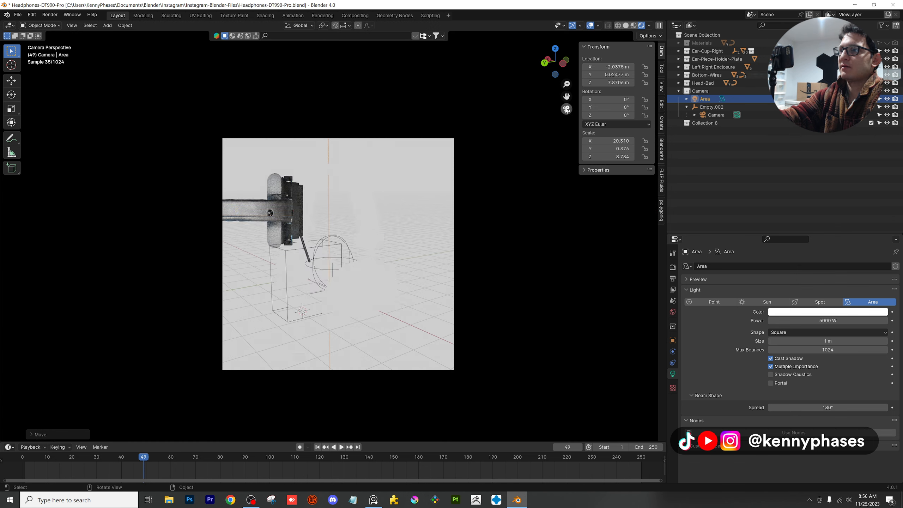
In camera view, move the area light along Y to about 0.412 m
scroll(402, 218, up, 1)
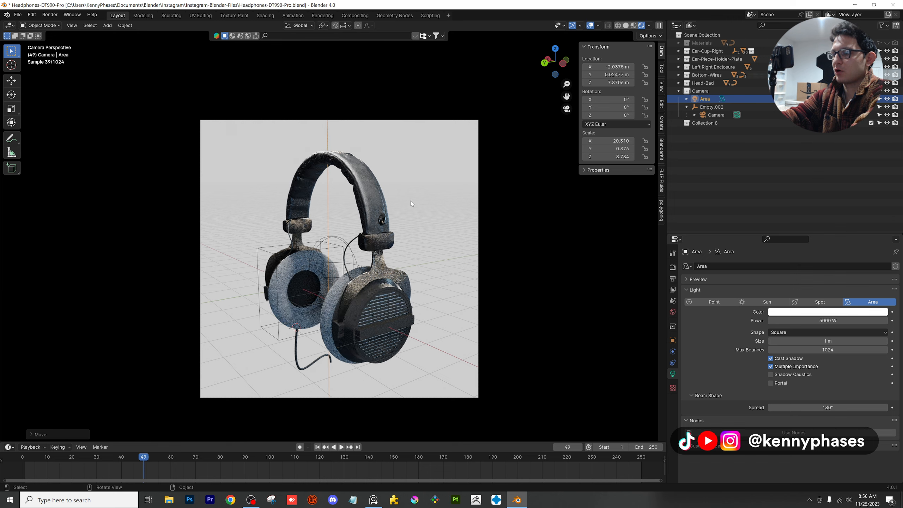
key(g)
key(y)
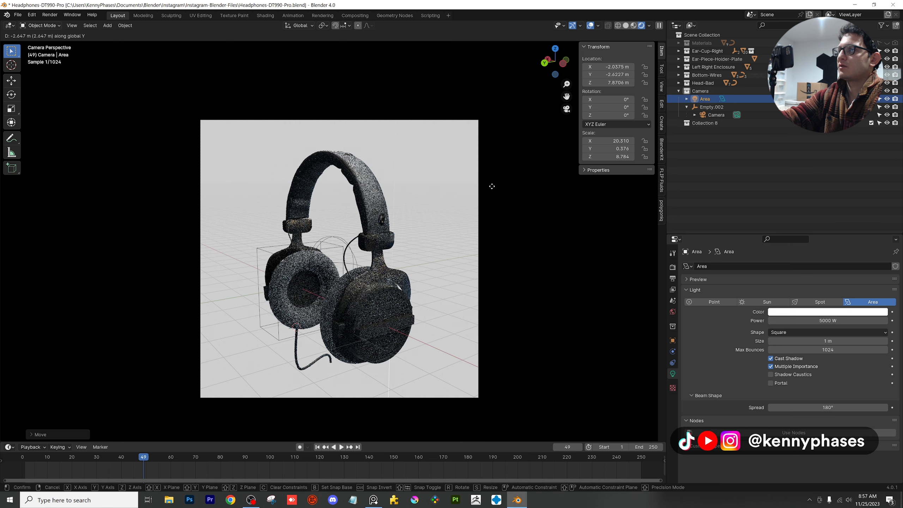
click(389, 202)
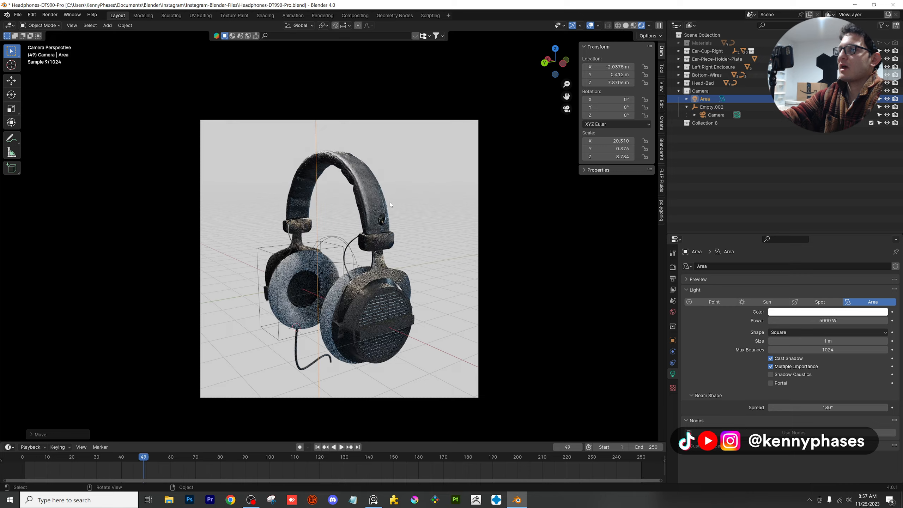
Rotate the camera's parent empty to about -1363° in Z to view the headphones from the other side, and save the file
scroll(401, 196, up, 2)
click(703, 107)
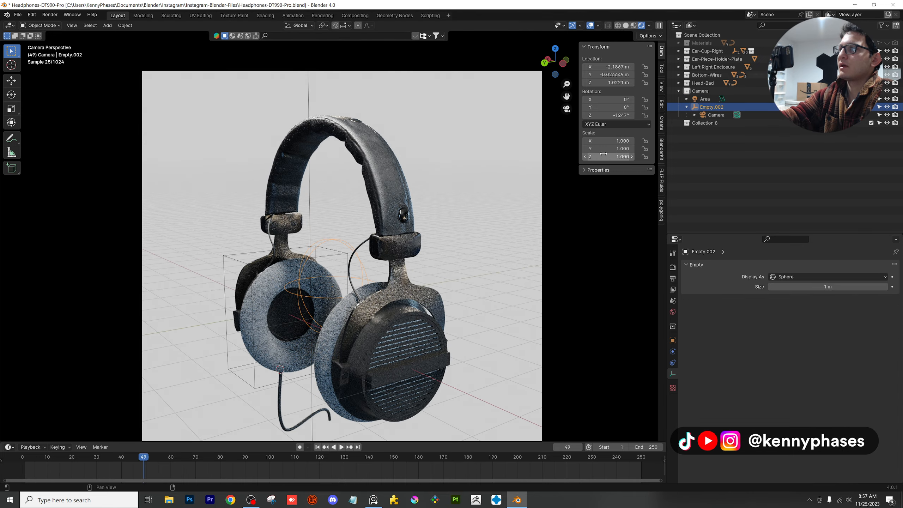
drag(613, 116, 564, 116)
key(ctrl+s)
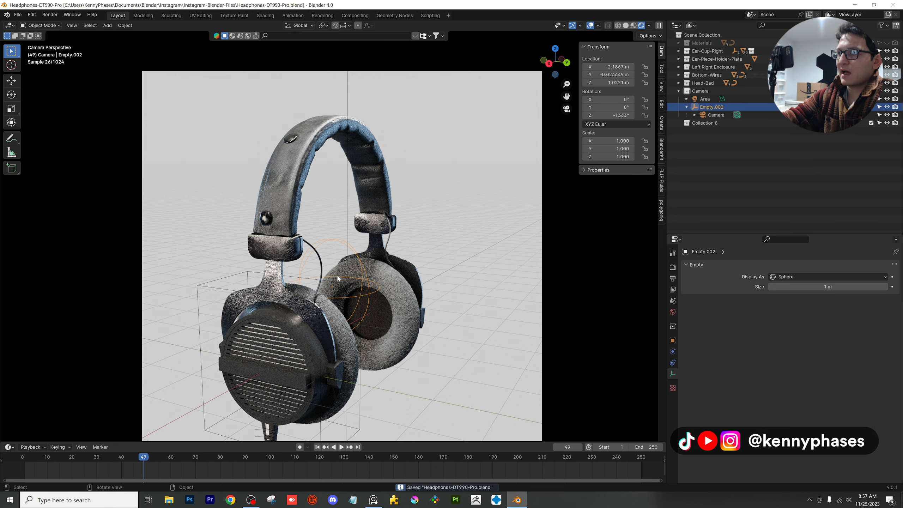
In the Compositing workspace, set the Alpha Over background colour to blue with hue about 0.62 and saturation about 0.86, and enlarge the 3D viewport
scroll(344, 288, up, 1)
scroll(344, 288, up, 1)
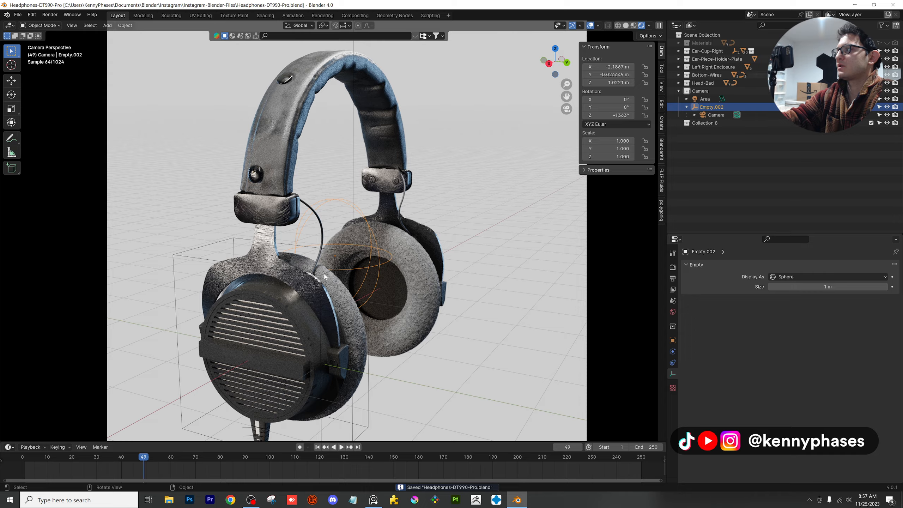
scroll(385, 294, up, 3)
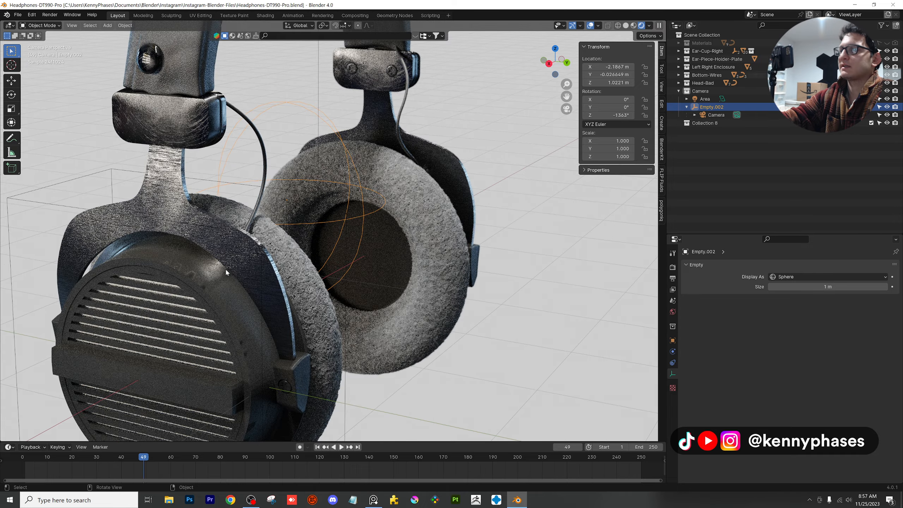
scroll(370, 269, down, 5)
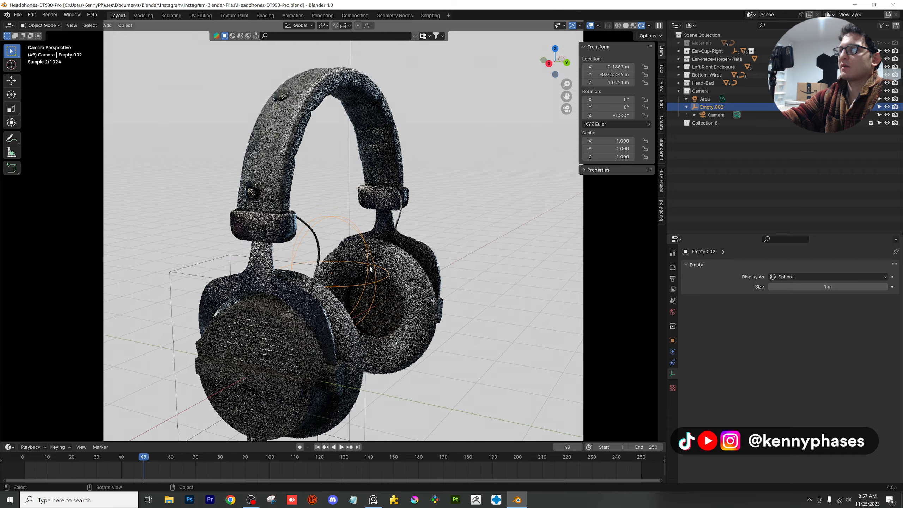
scroll(372, 267, down, 2)
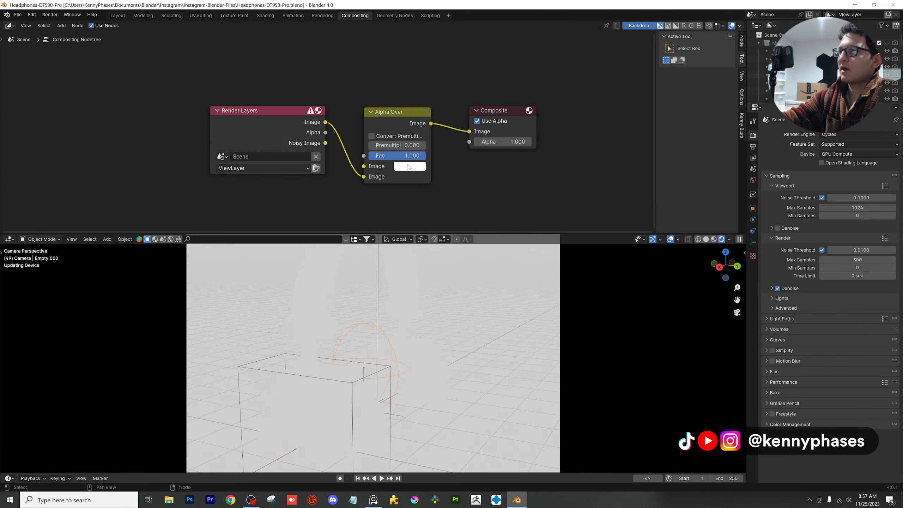
click(411, 169)
click(455, 40)
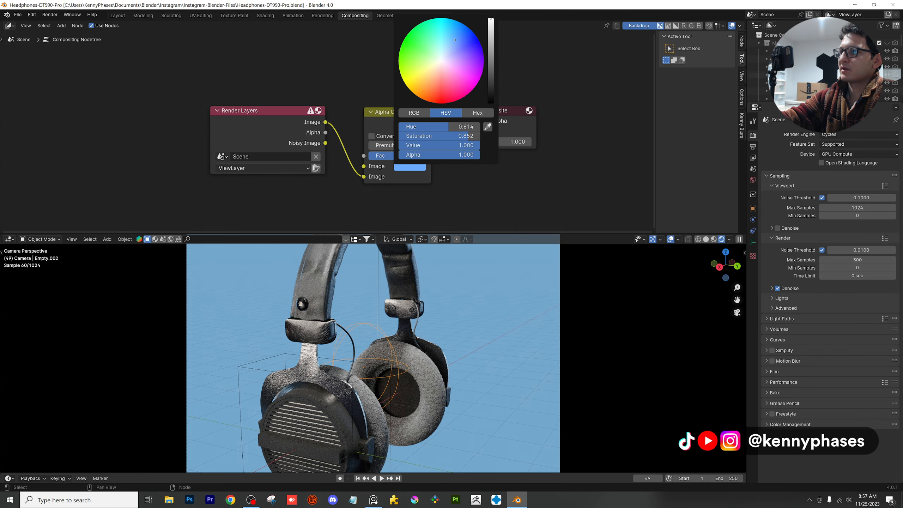
drag(558, 232, 559, 160)
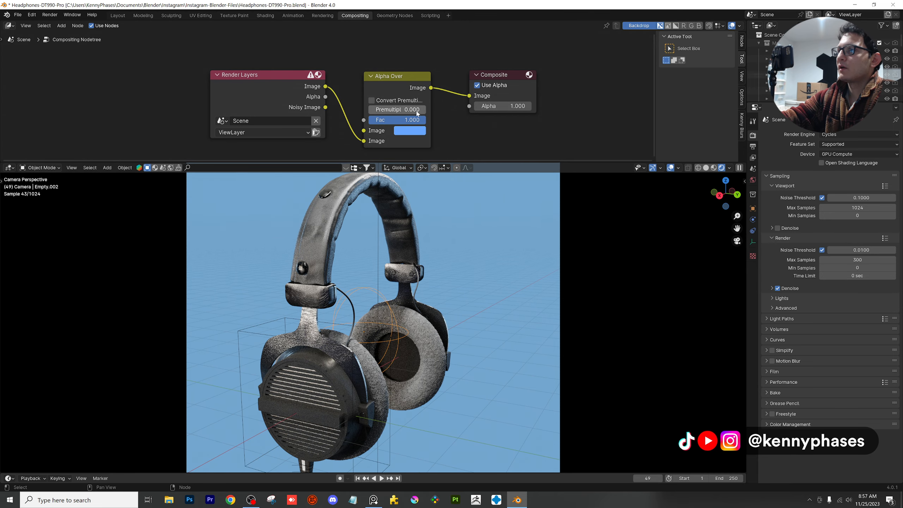
Change the Alpha Over background colour to near black with saturation 0 and value about 0.008, and hide the viewport overlays
click(418, 130)
click(421, 134)
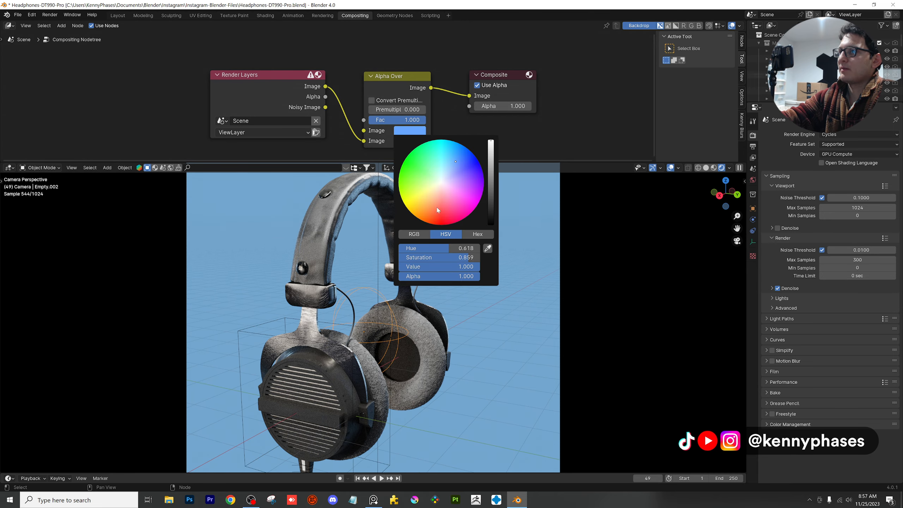
drag(468, 257, 399, 258)
drag(493, 160, 492, 226)
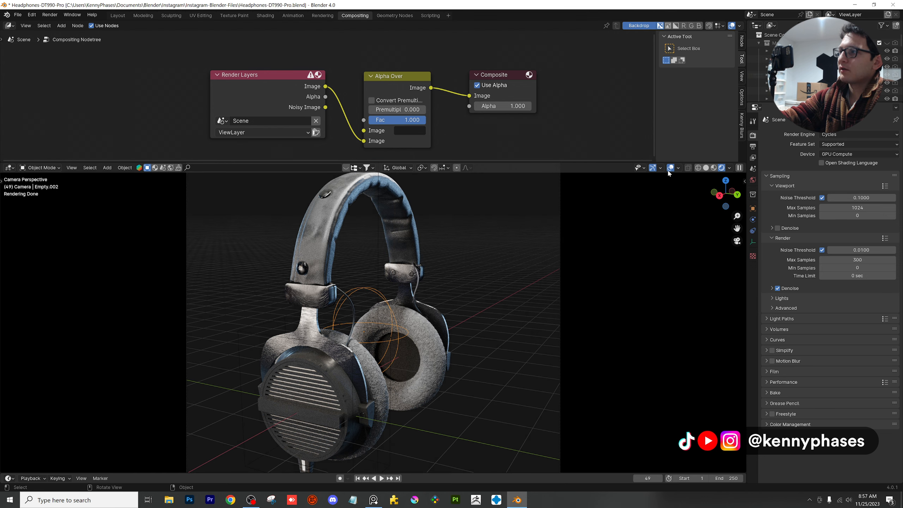
key(shift+alt+z)
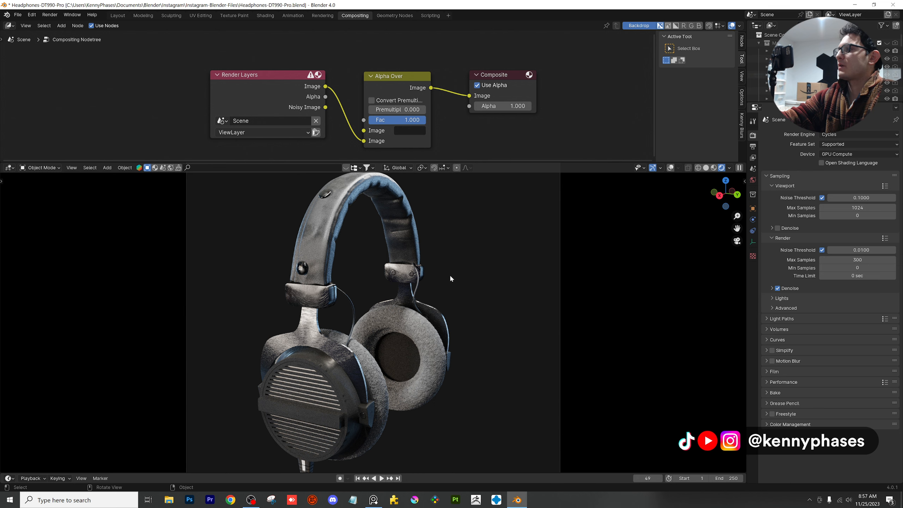
Change the Alpha Over background colour to purple with hue about 0.704, saturation about 0.918 and value about 0.807
click(421, 131)
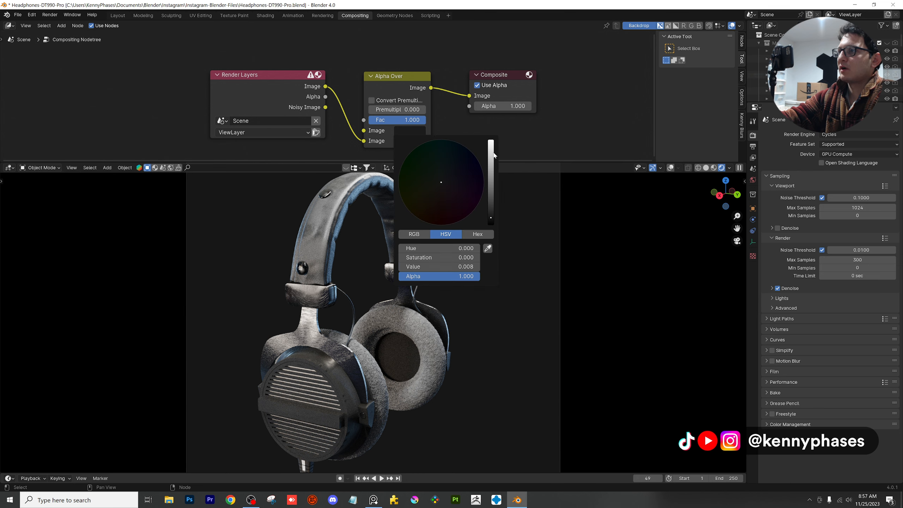
drag(491, 224, 491, 147)
mouse_move(444, 183)
mouse_down()
mouse_move(456, 188)
mouse_move(413, 205)
mouse_move(407, 171)
mouse_move(475, 171)
mouse_move(479, 184)
mouse_move(446, 185)
mouse_move(469, 210)
mouse_move(470, 157)
mouse_move(425, 158)
mouse_move(437, 187)
mouse_move(475, 164)
mouse_move(452, 167)
mouse_move(469, 154)
mouse_move(459, 163)
mouse_move(469, 178)
mouse_up()
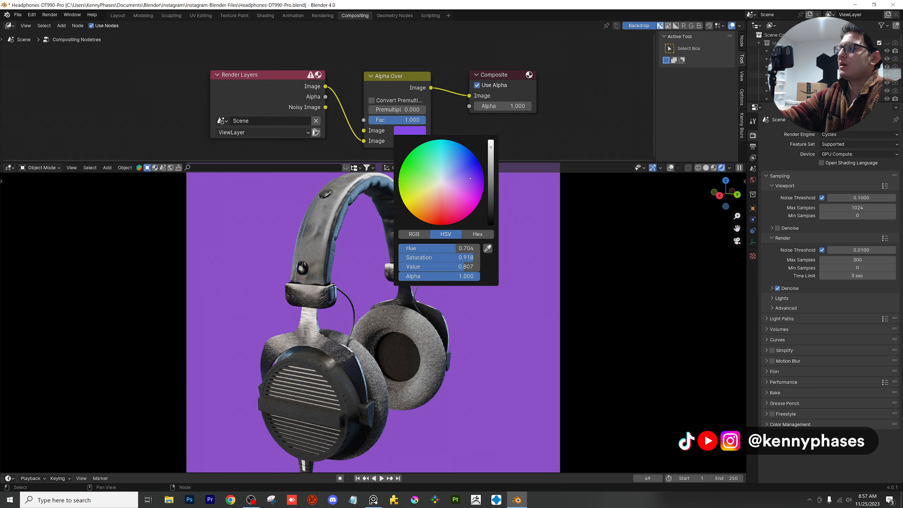